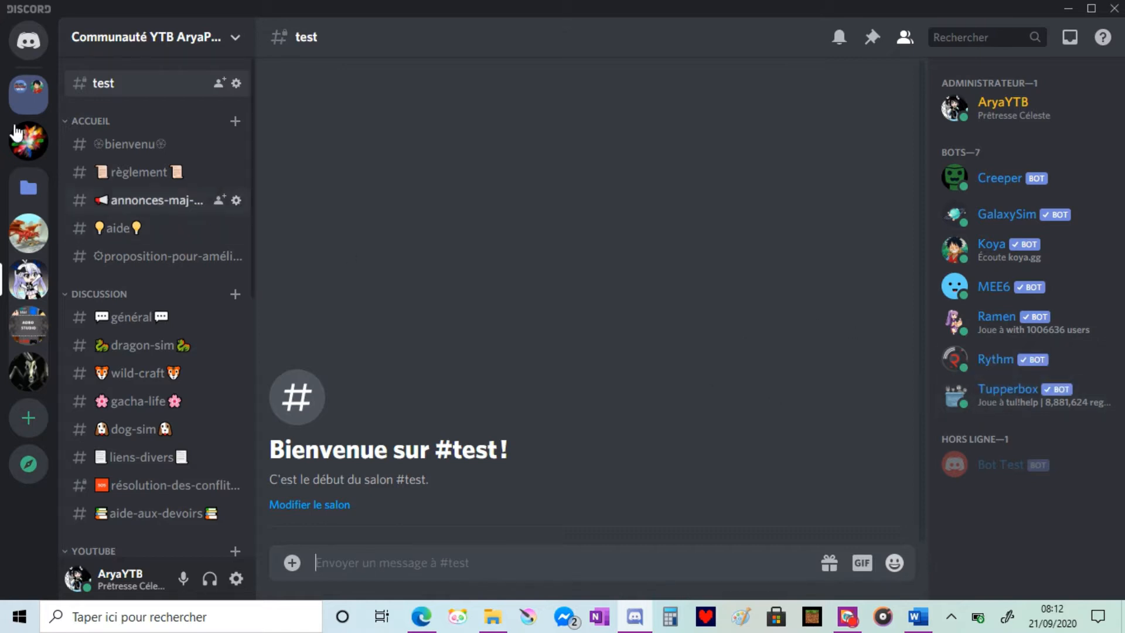
Look through the mini bot command templates and their pictures in the modèle-mini-bots-rp channel of the Rp ~ Yinart ! server
click(28, 142)
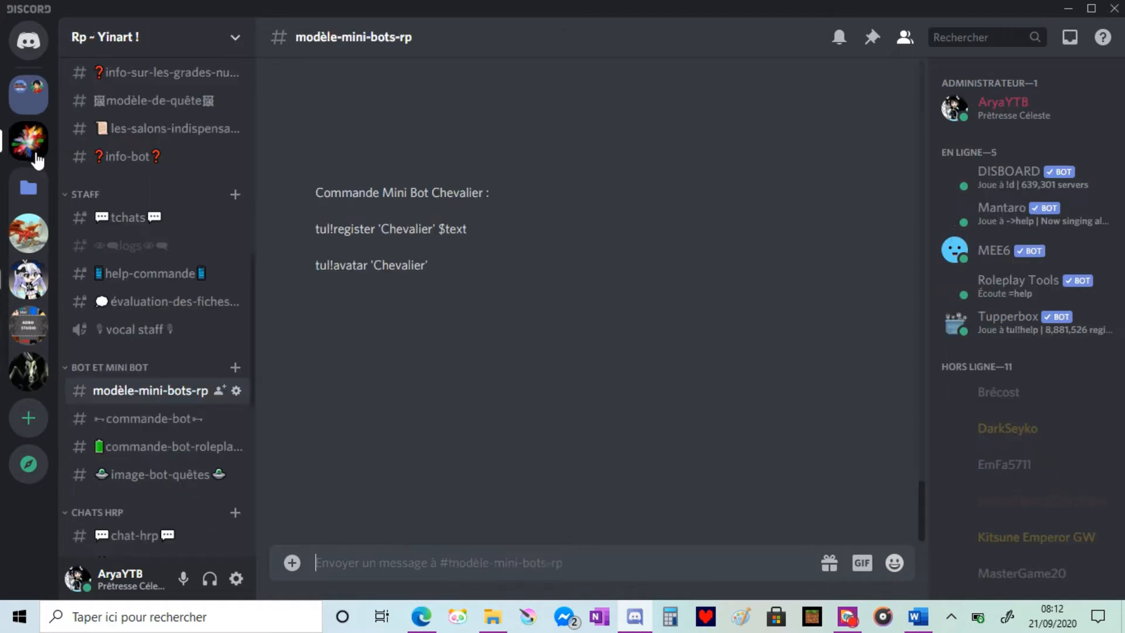
scroll(483, 297, up, 15)
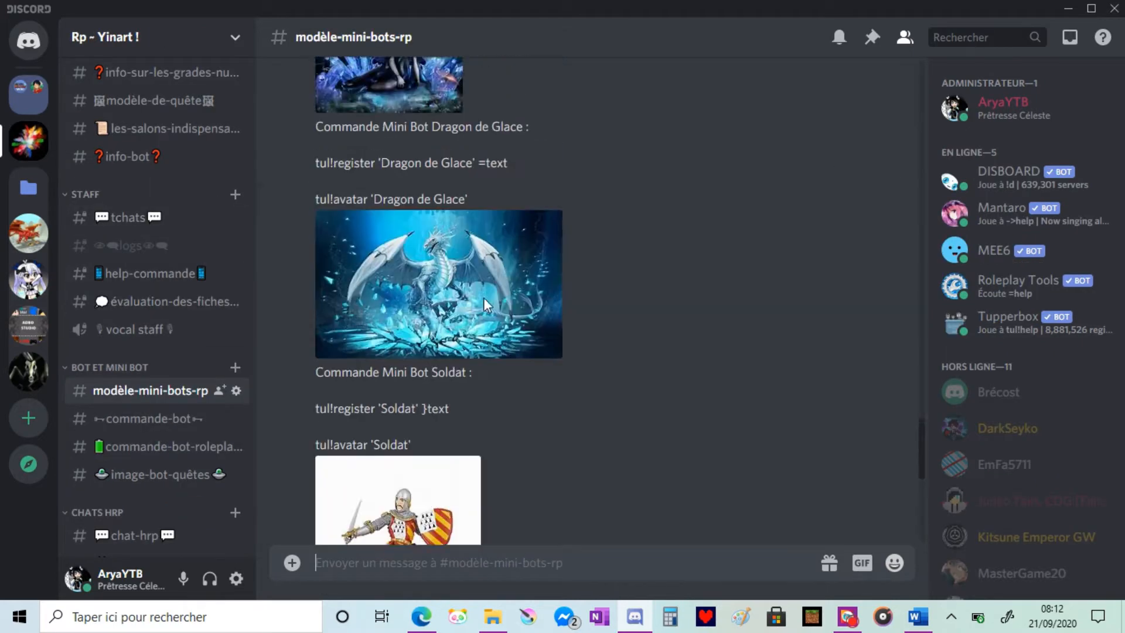
scroll(483, 297, up, 15)
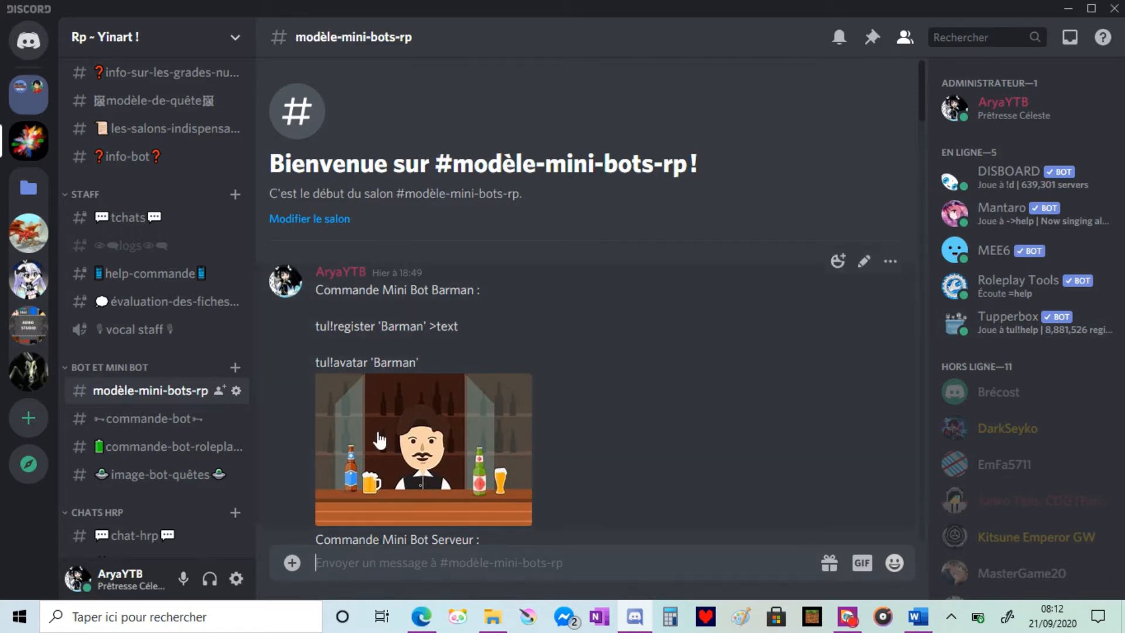
scroll(440, 383, down, 3)
scroll(441, 384, down, 7)
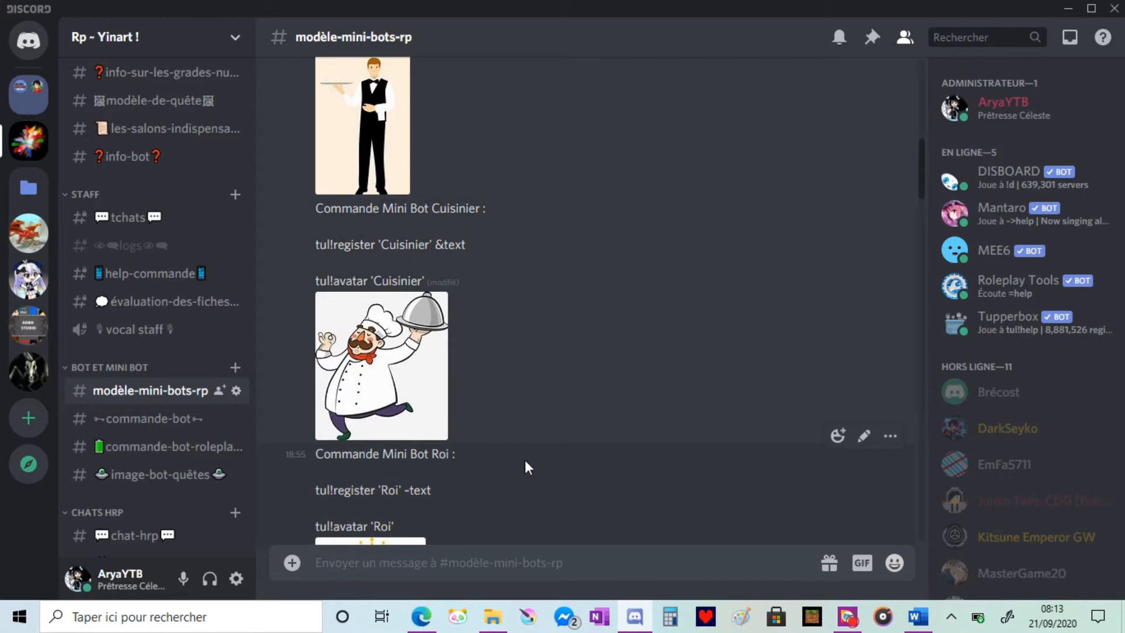
scroll(523, 460, down, 5)
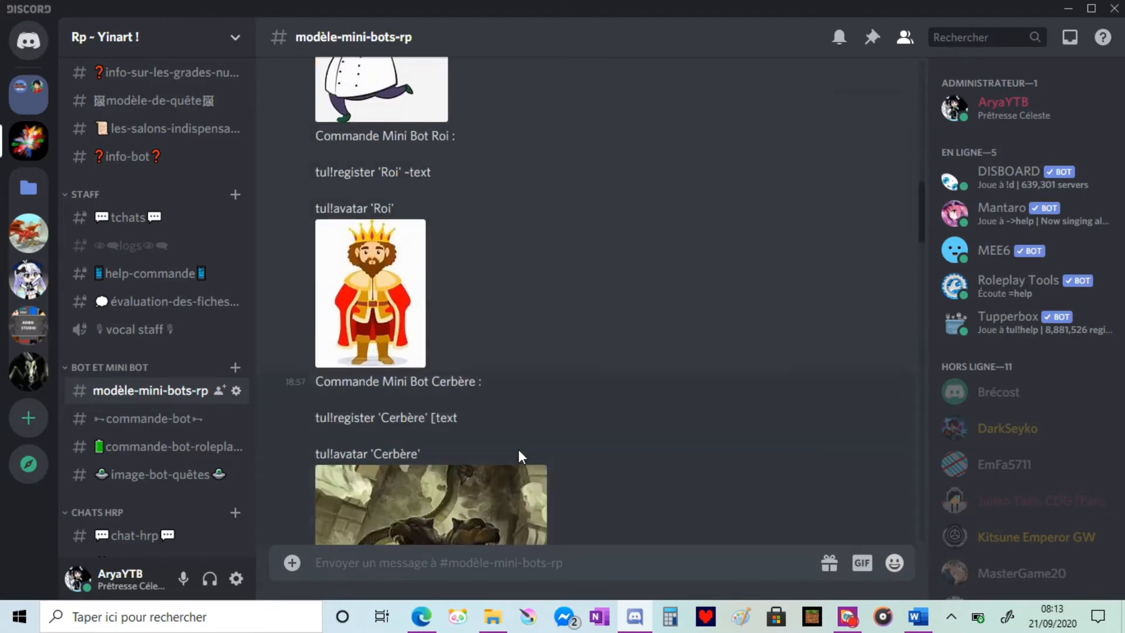
scroll(518, 448, up, 10)
scroll(517, 449, down, 7)
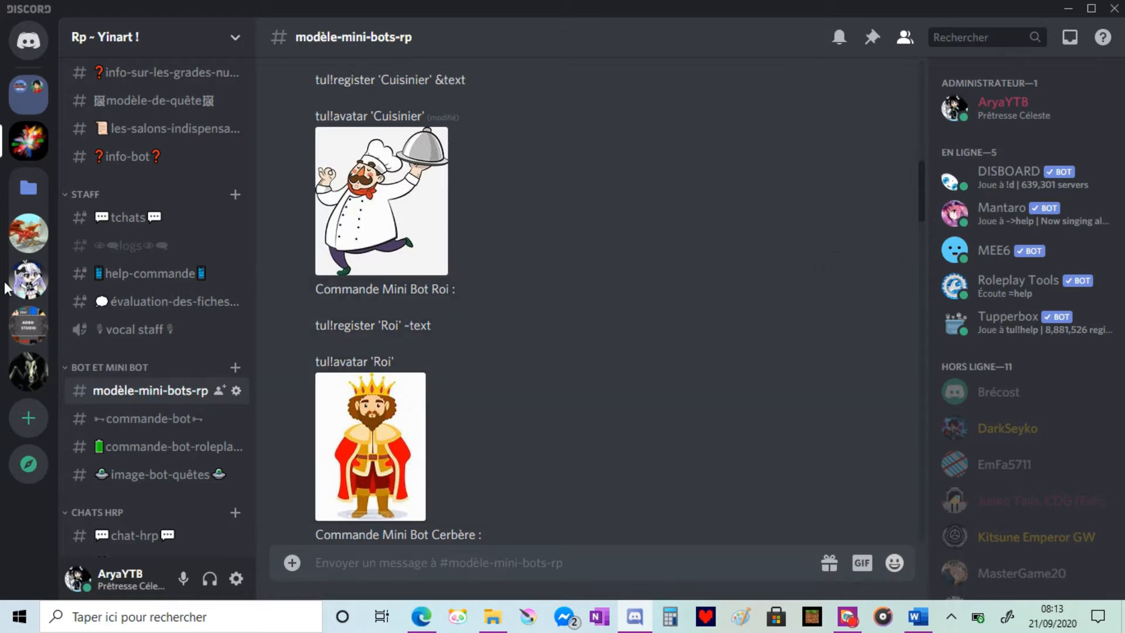
Send "_Bonjour" in the test channel of the Communauté YTB server so the mini bot speaks it
click(37, 291)
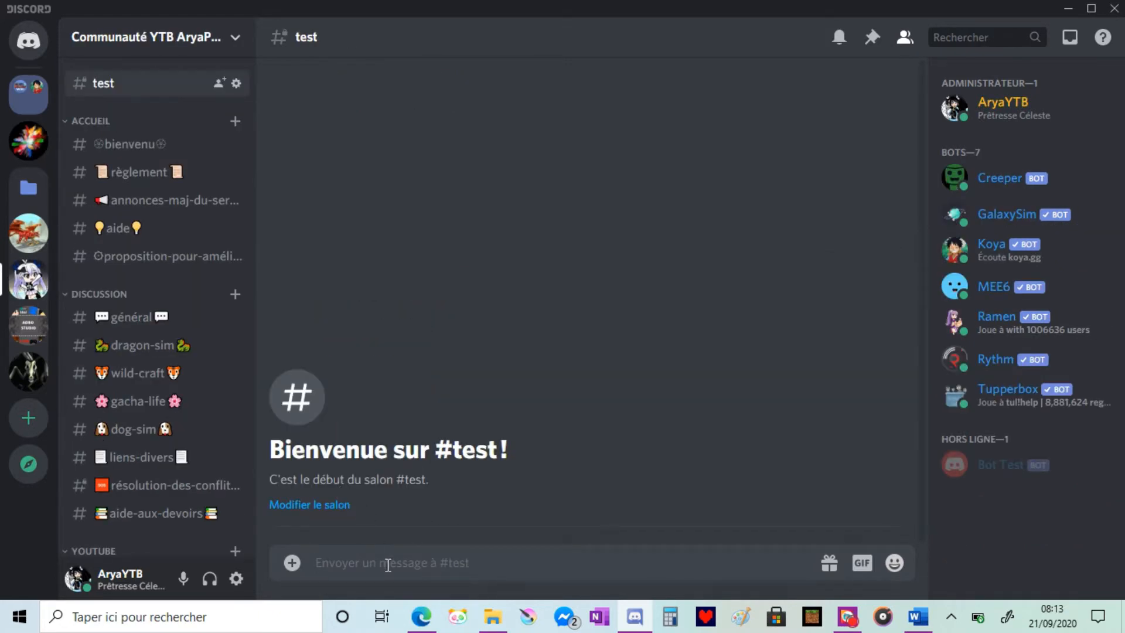
text(_Bonjour)
key(Return)
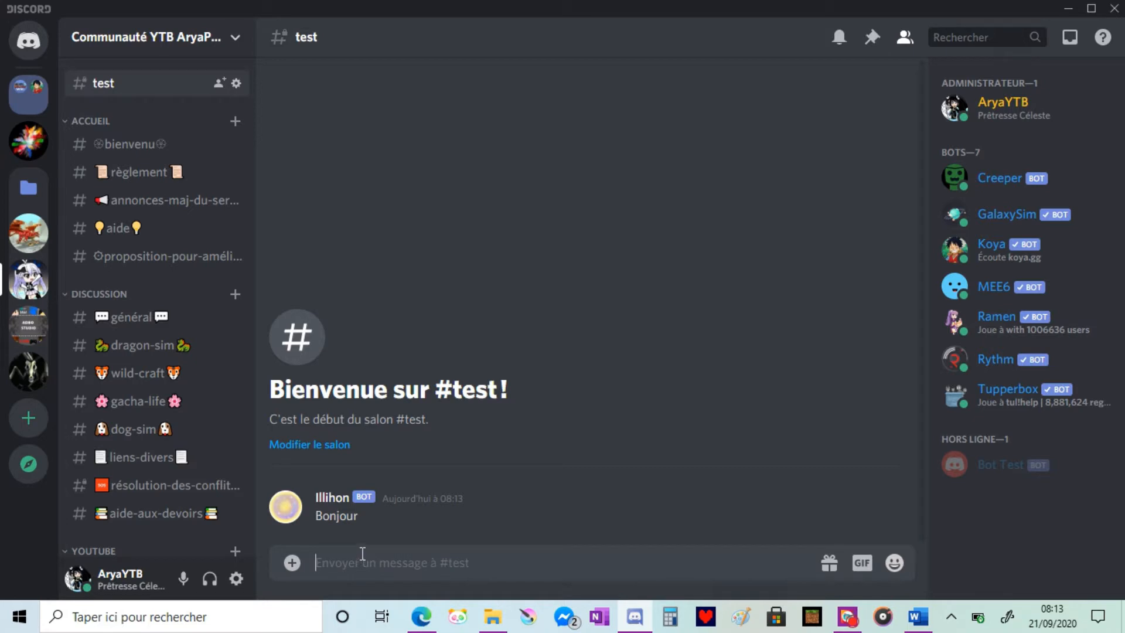
Switch to the Tupperbox document in Word and review the entries for creating, renaming, re-prefixing and giving an avatar to a mini bot
click(924, 620)
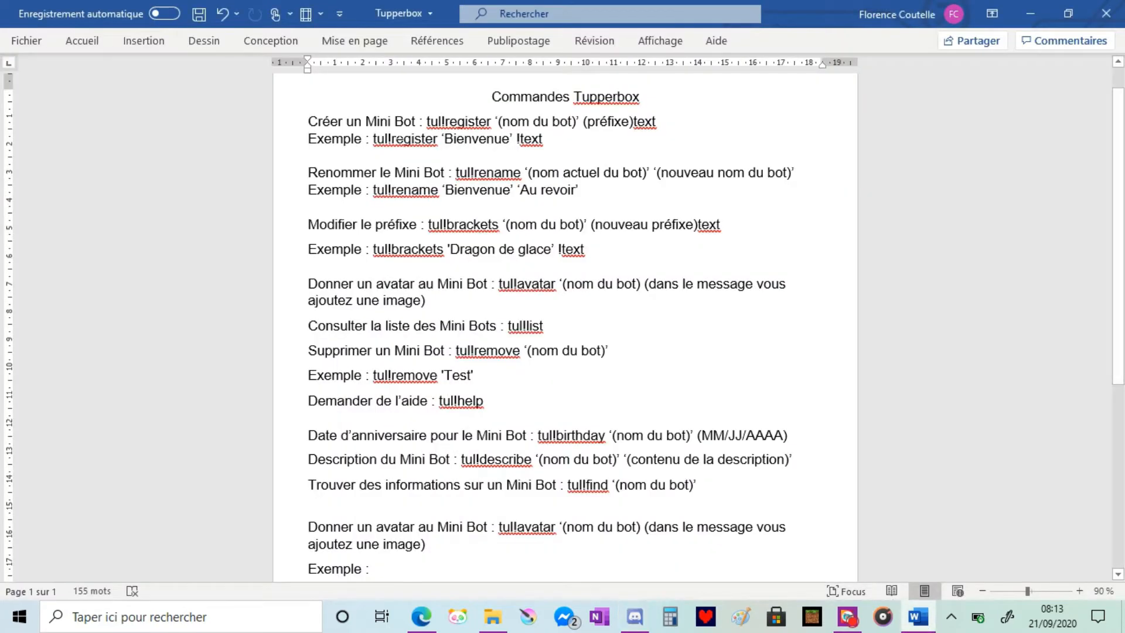
scroll(565, 326, down, 2)
scroll(565, 327, up, 2)
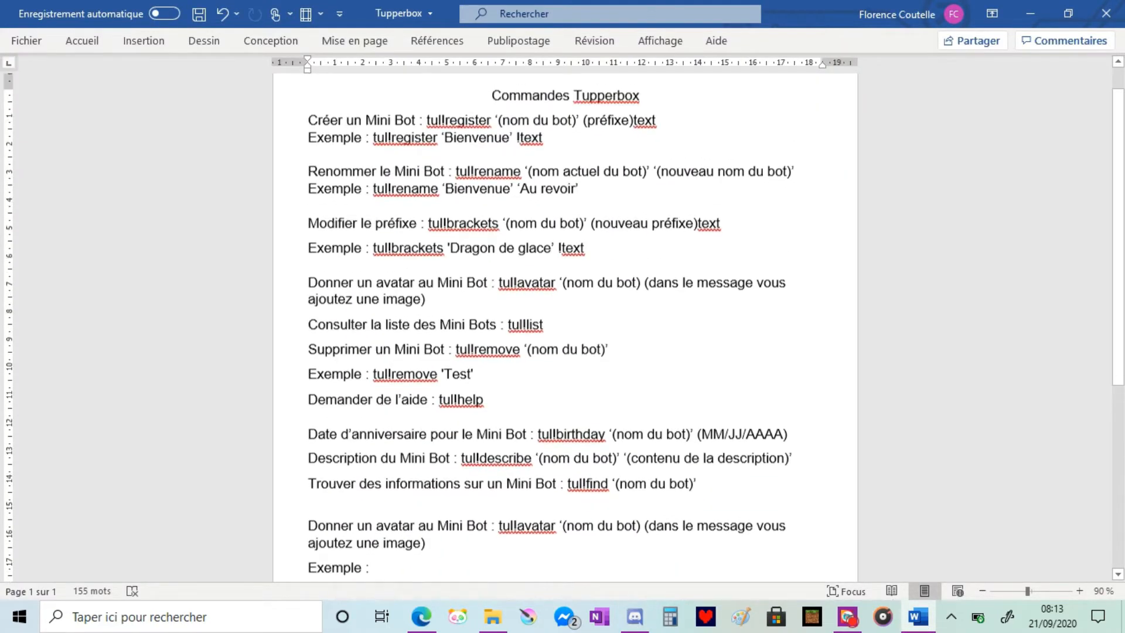
scroll(566, 327, down, 3)
scroll(565, 326, up, 3)
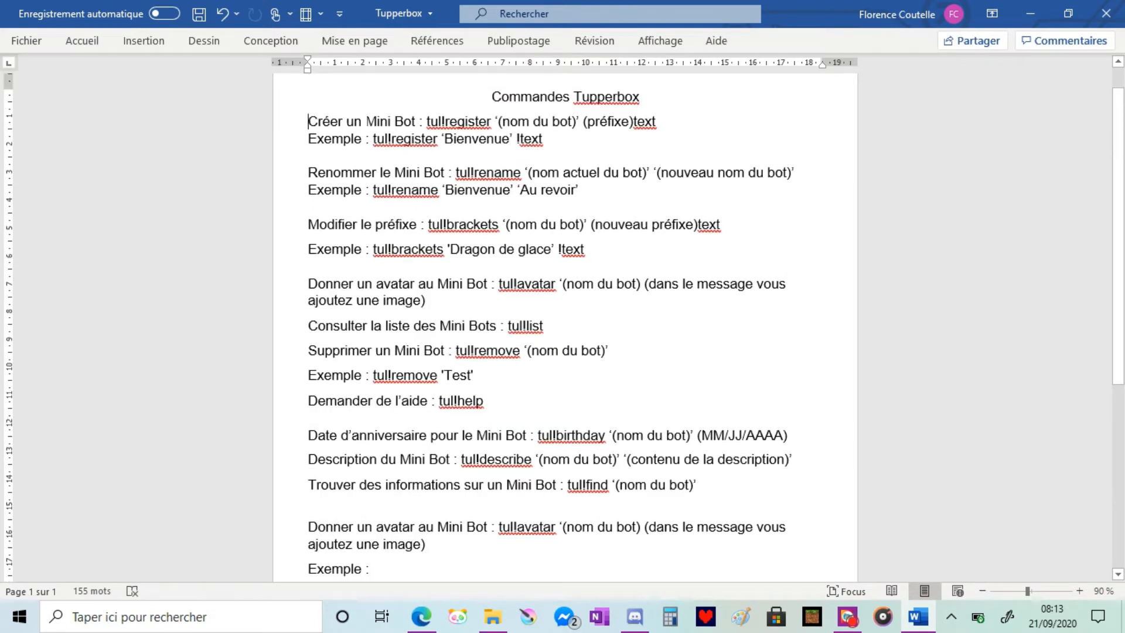
drag(308, 121, 418, 122)
drag(308, 173, 436, 172)
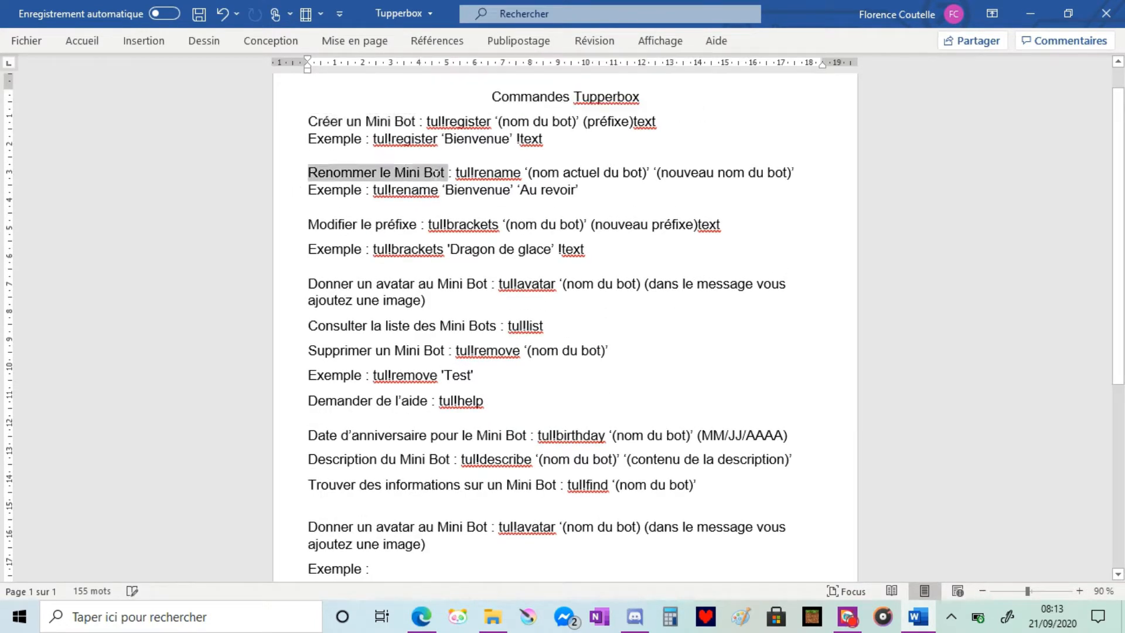
drag(308, 224, 420, 227)
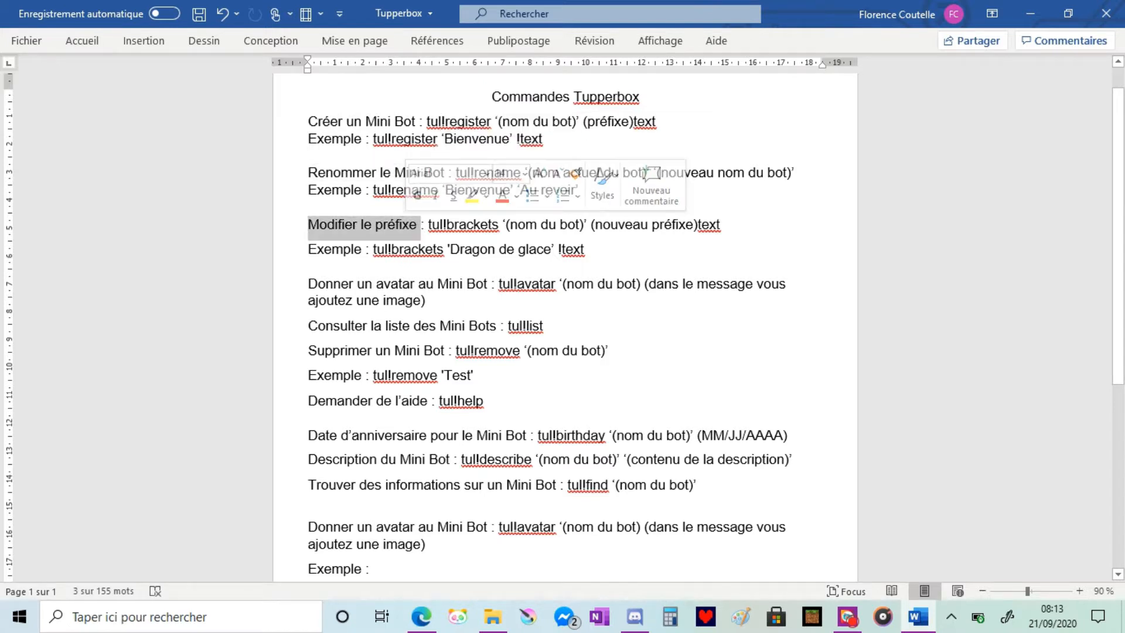
drag(308, 283, 490, 284)
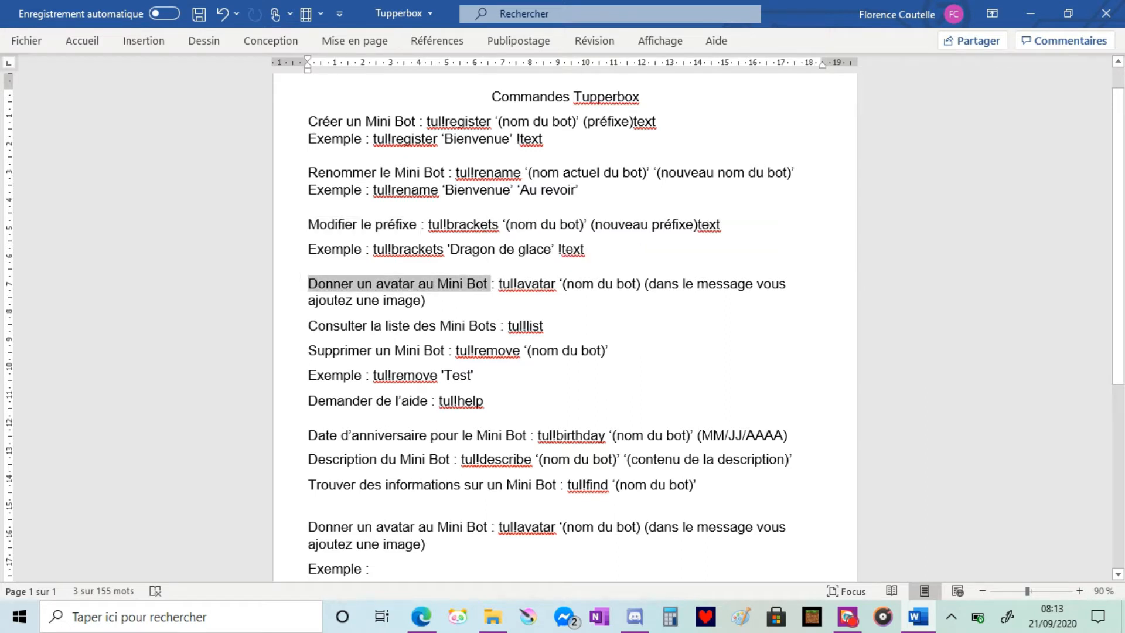
Review the document's entries for listing and removing mini bots, getting help, setting a birthday or description, and finding bot information
drag(309, 326, 499, 326)
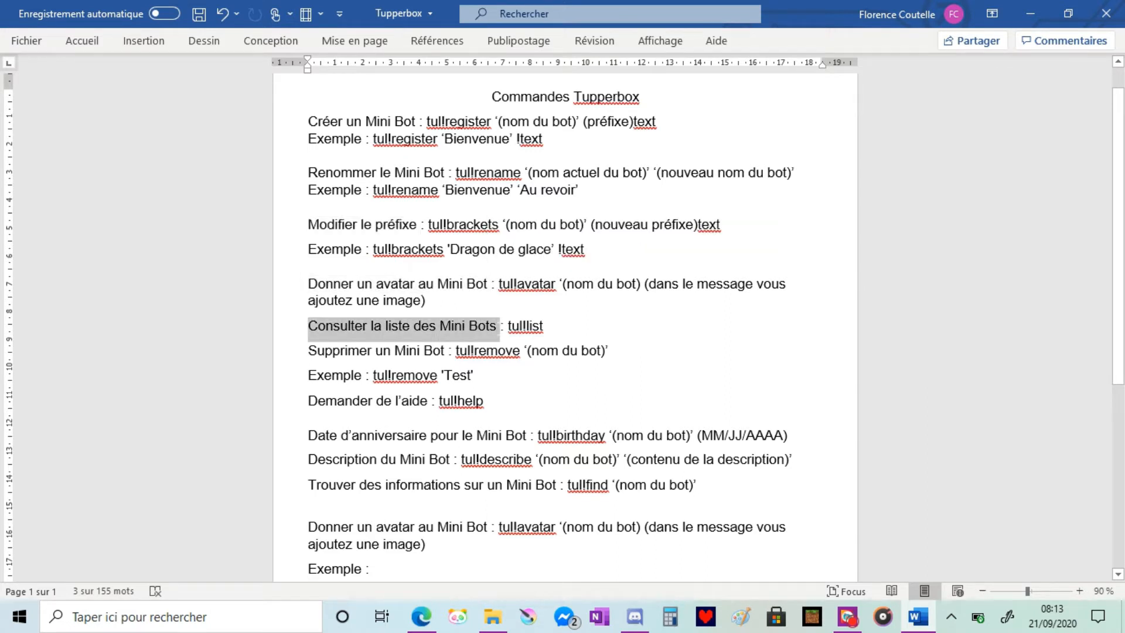
drag(308, 350, 448, 351)
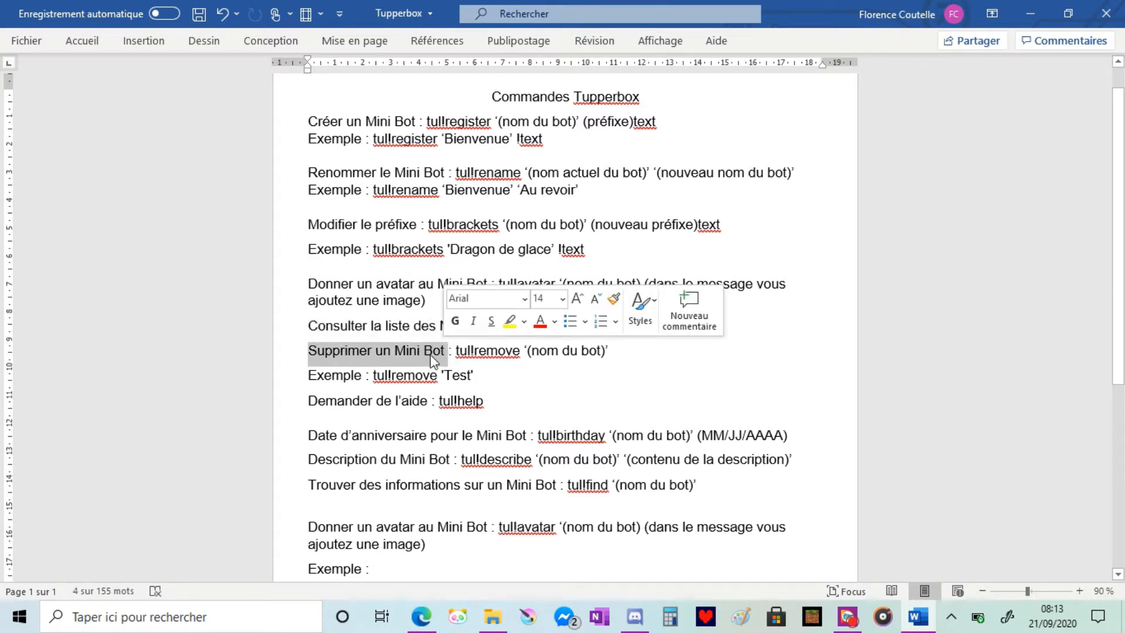
click(309, 401)
drag(309, 400, 431, 401)
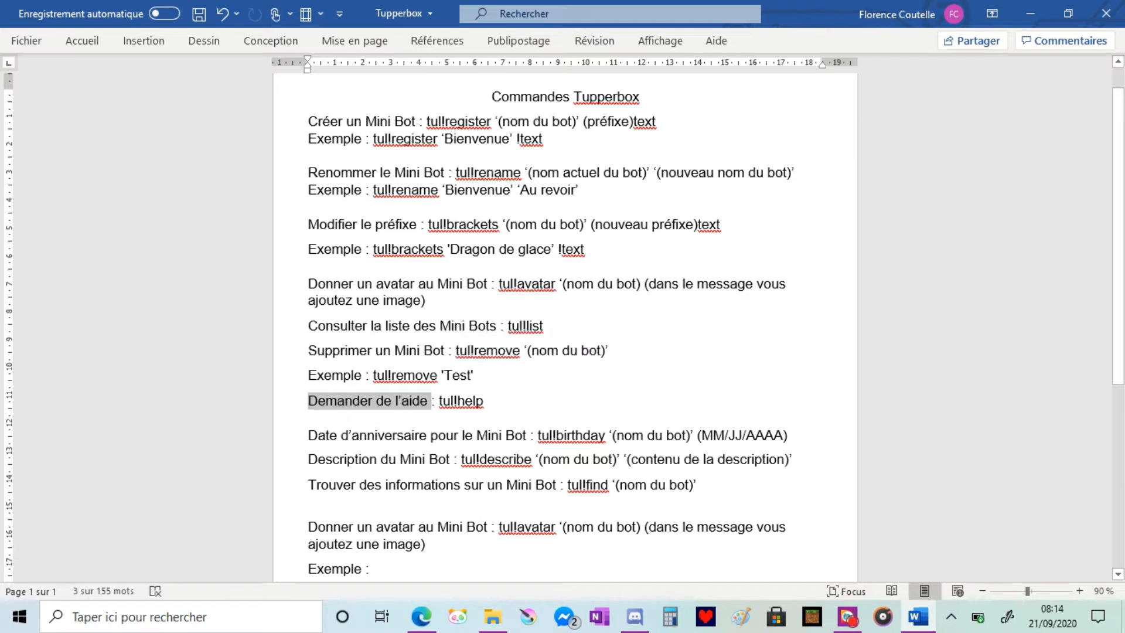
drag(308, 435, 521, 435)
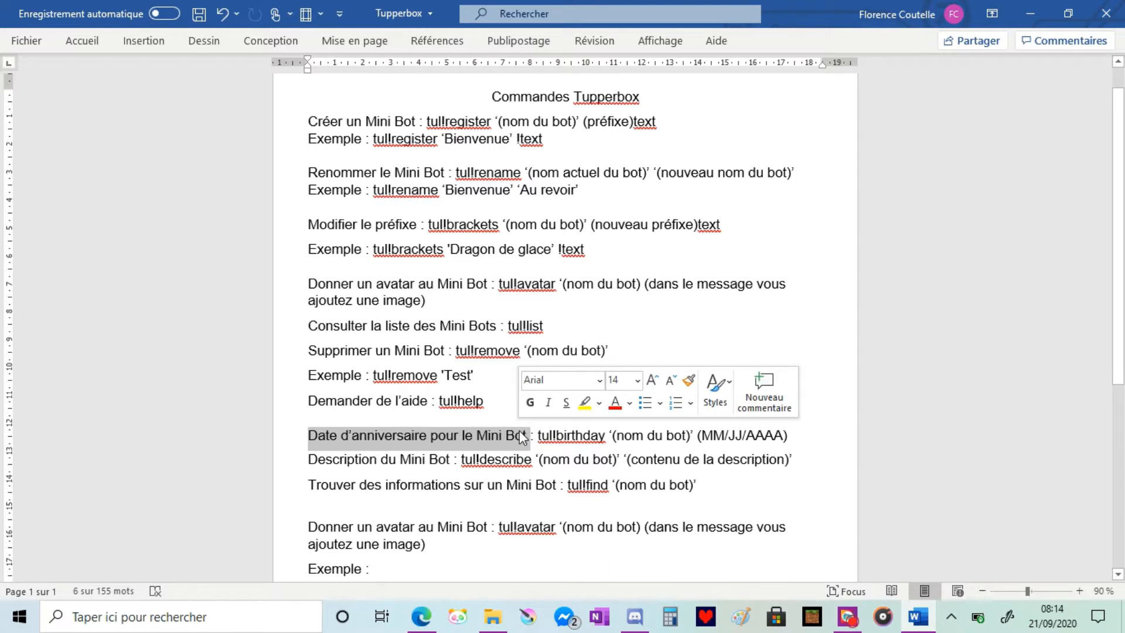
drag(309, 459, 452, 461)
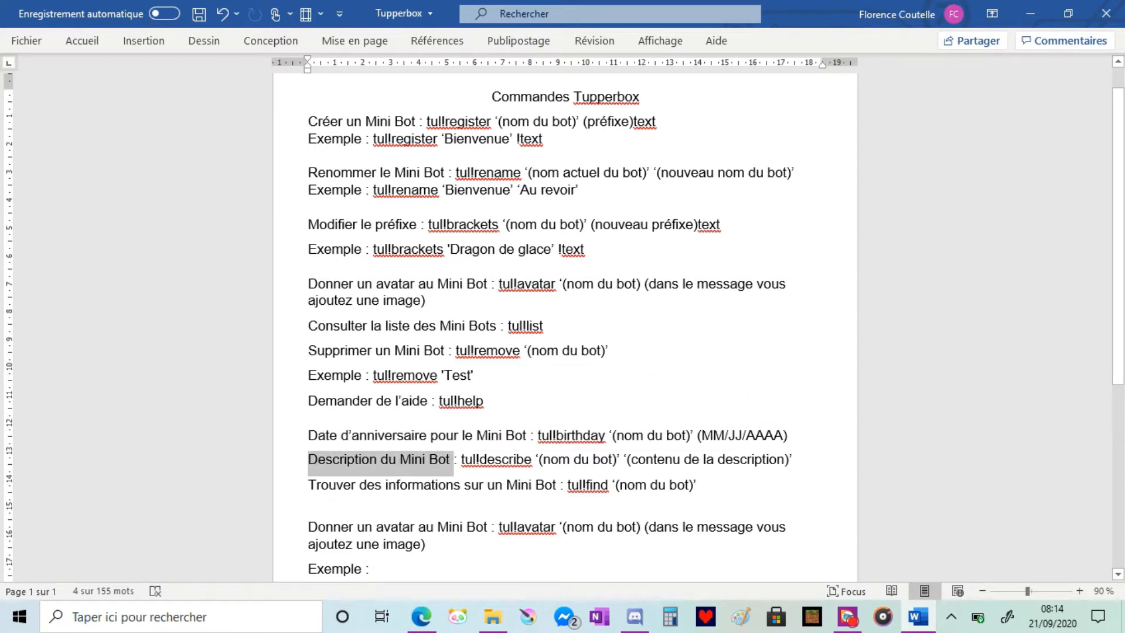
drag(308, 485, 559, 487)
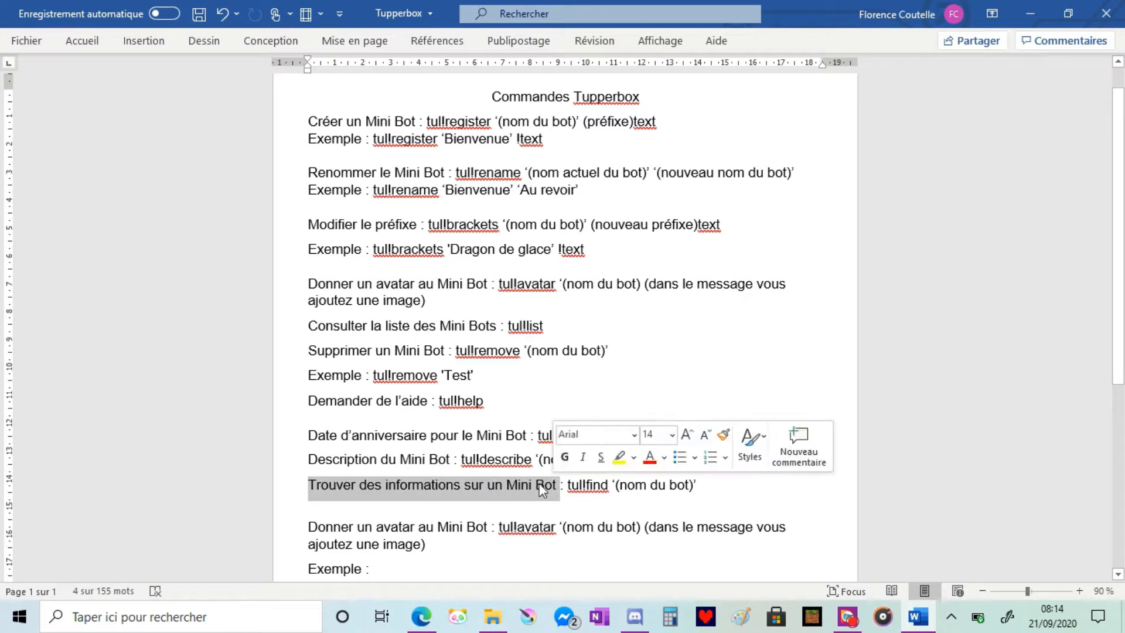
click(414, 459)
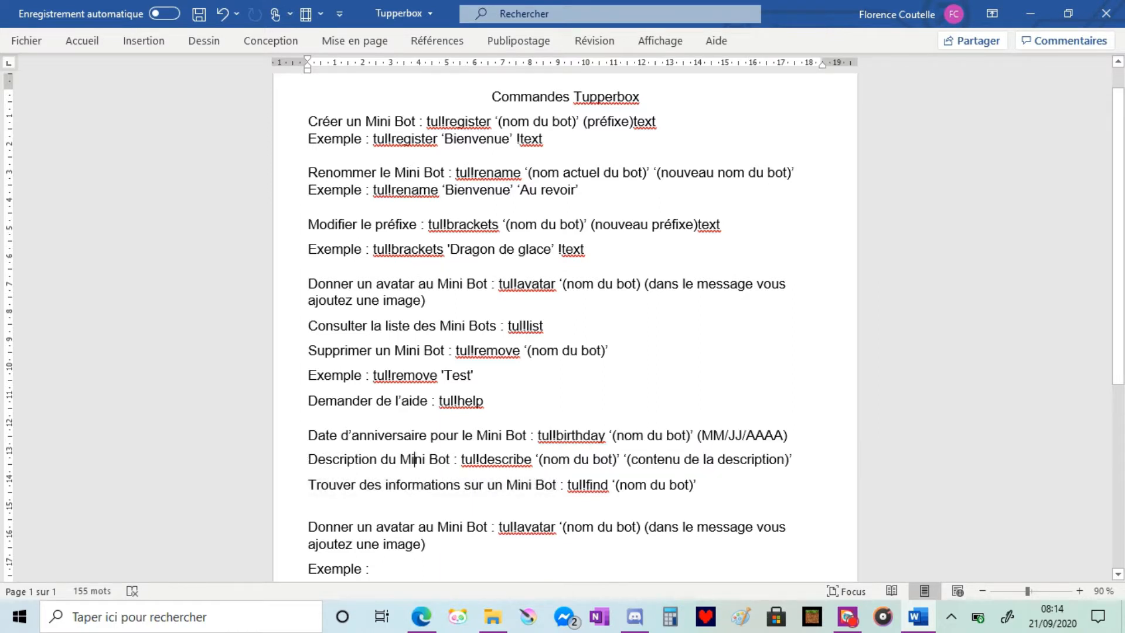
drag(309, 459, 461, 459)
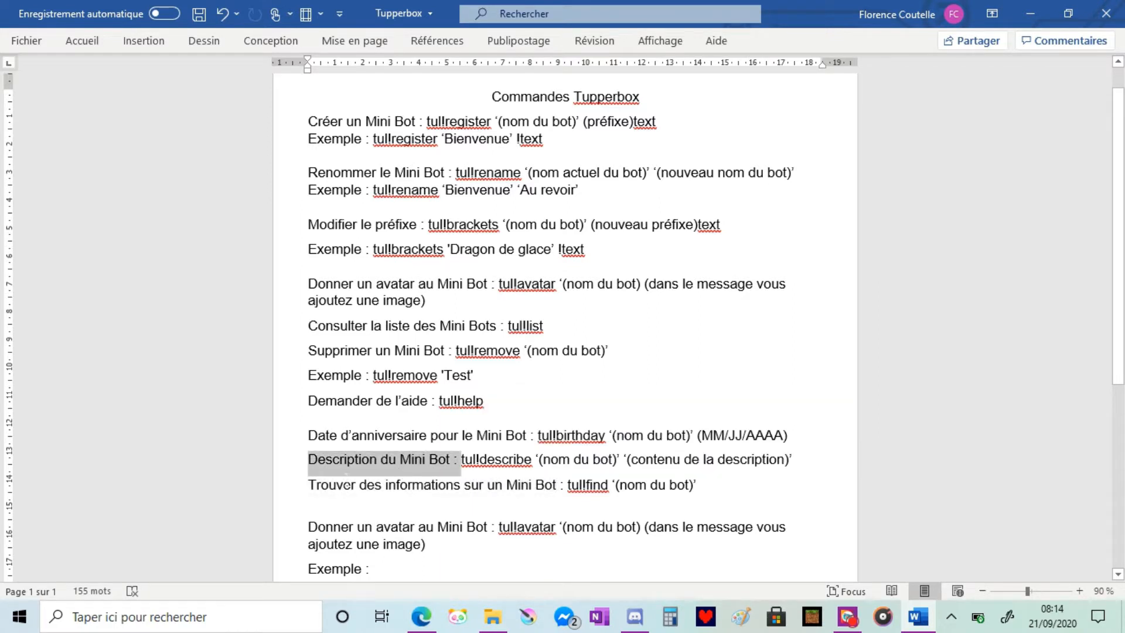
drag(309, 485, 559, 485)
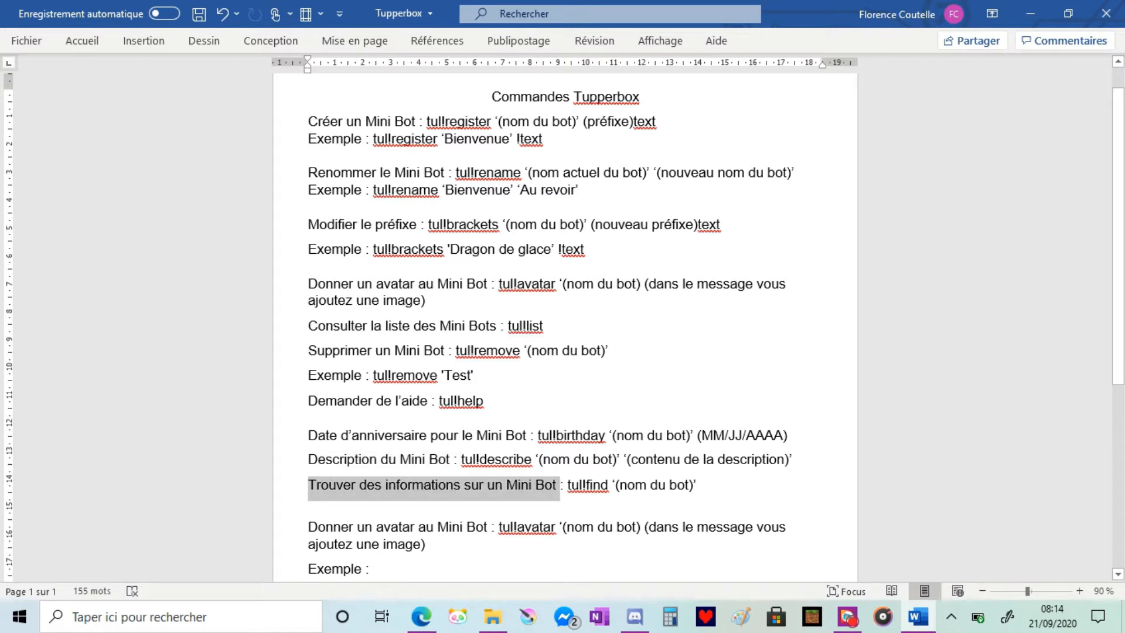
Examine the second avatar command entry and its example picture at the end of the document
scroll(342, 502, down, 1)
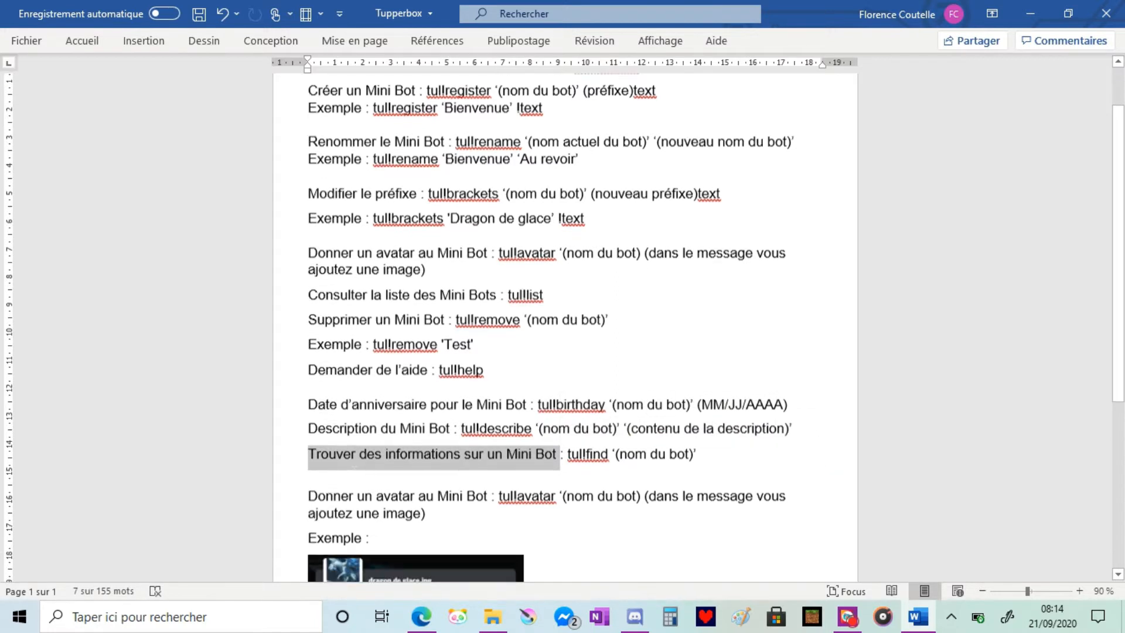
drag(309, 492, 485, 492)
scroll(481, 486, down, 3)
scroll(482, 486, down, 4)
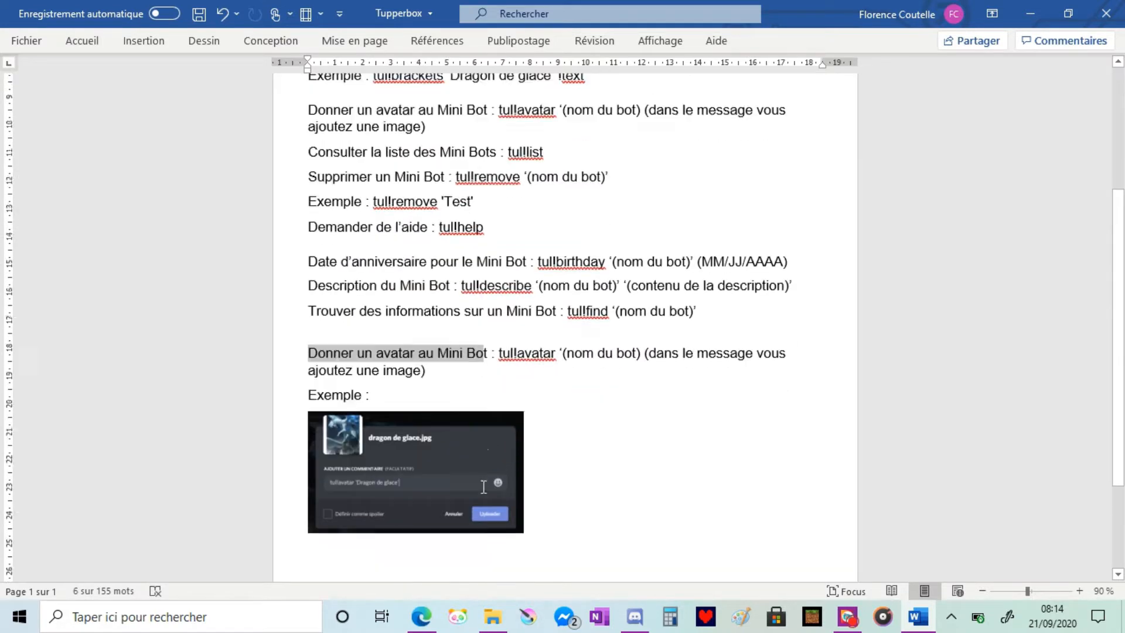
scroll(479, 490, up, 5)
Switch to the Tupperbox page in Edge and examine the tul!group, tul!cfg rename and tul!togglebrackets commands in the description
click(434, 624)
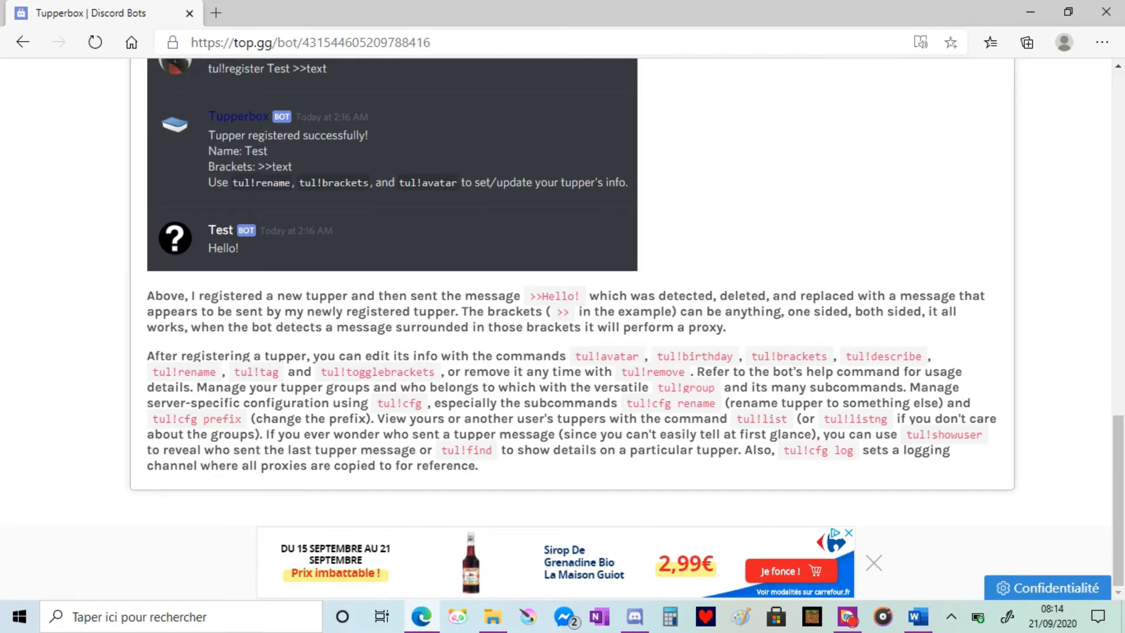
drag(658, 387, 708, 386)
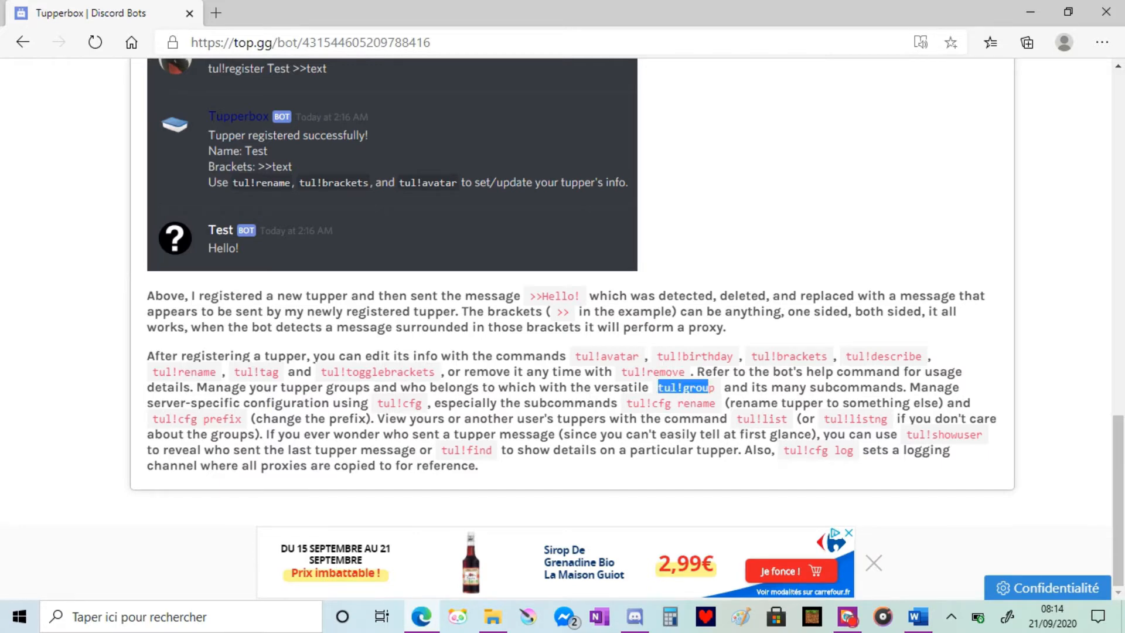
drag(633, 403, 741, 403)
drag(618, 403, 719, 407)
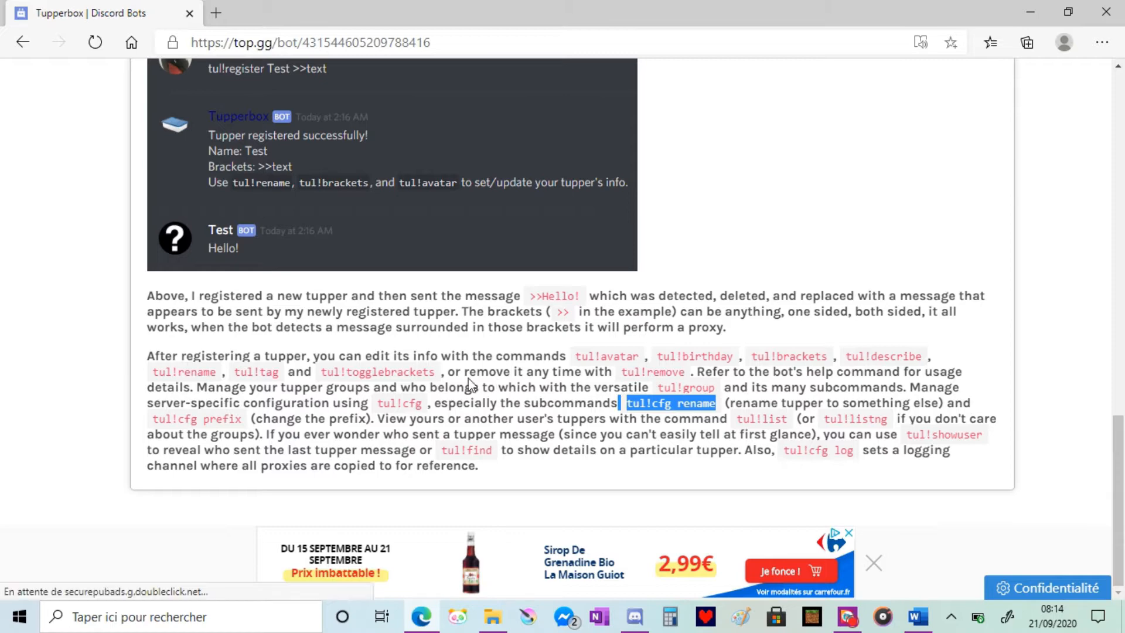
drag(346, 371, 442, 371)
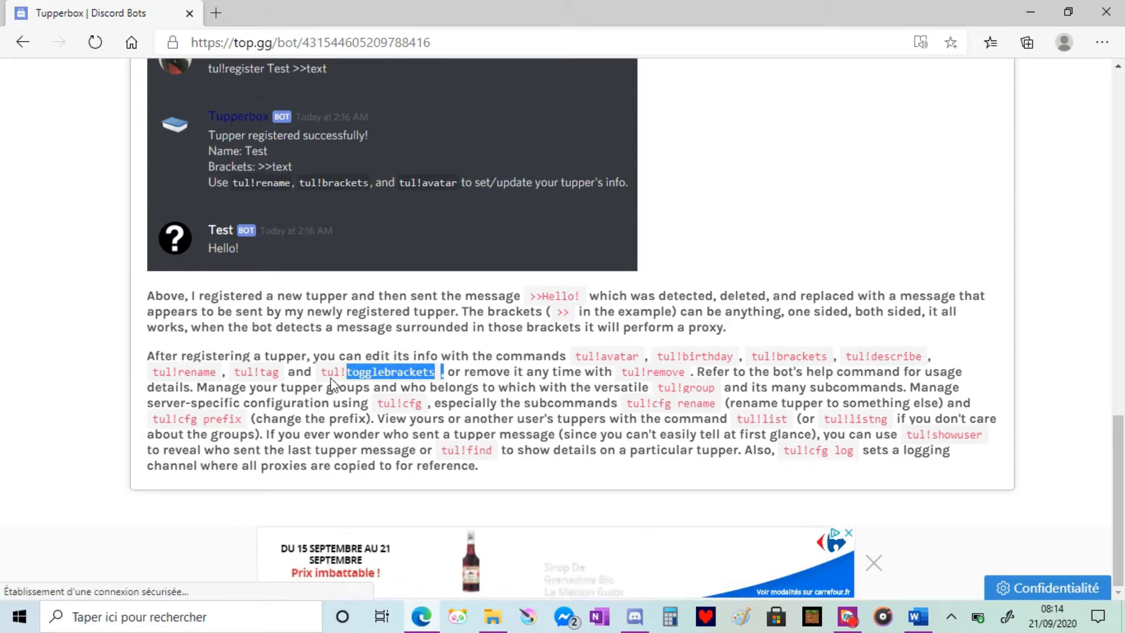
click(443, 373)
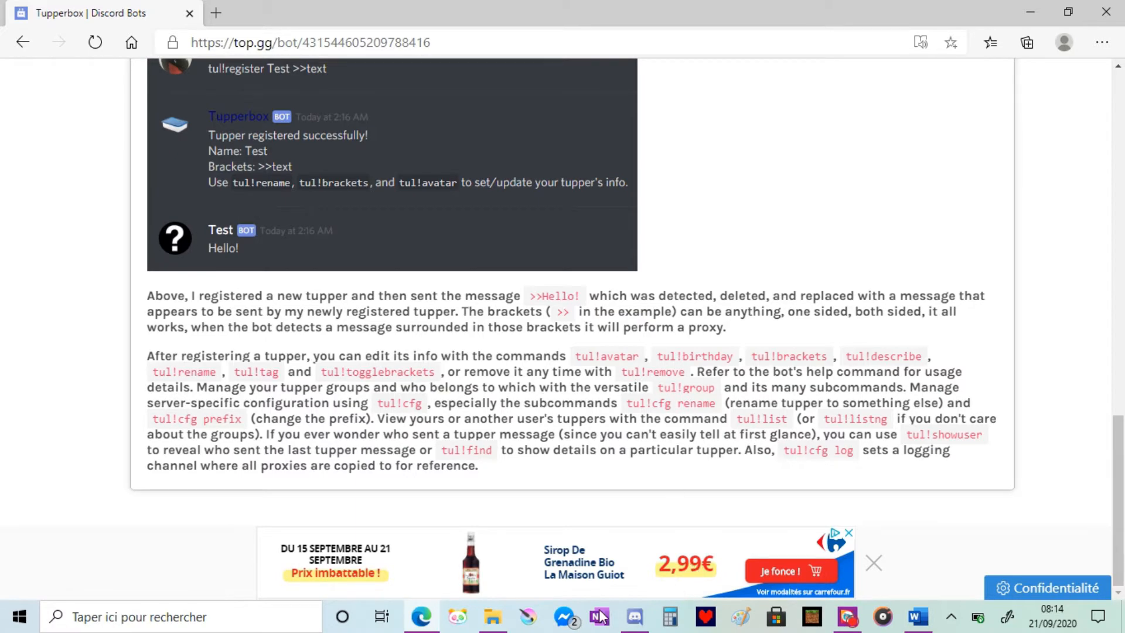
Return to the Word document and highlight the mini bot creation command from tul!register through the bot name and prefix
click(634, 616)
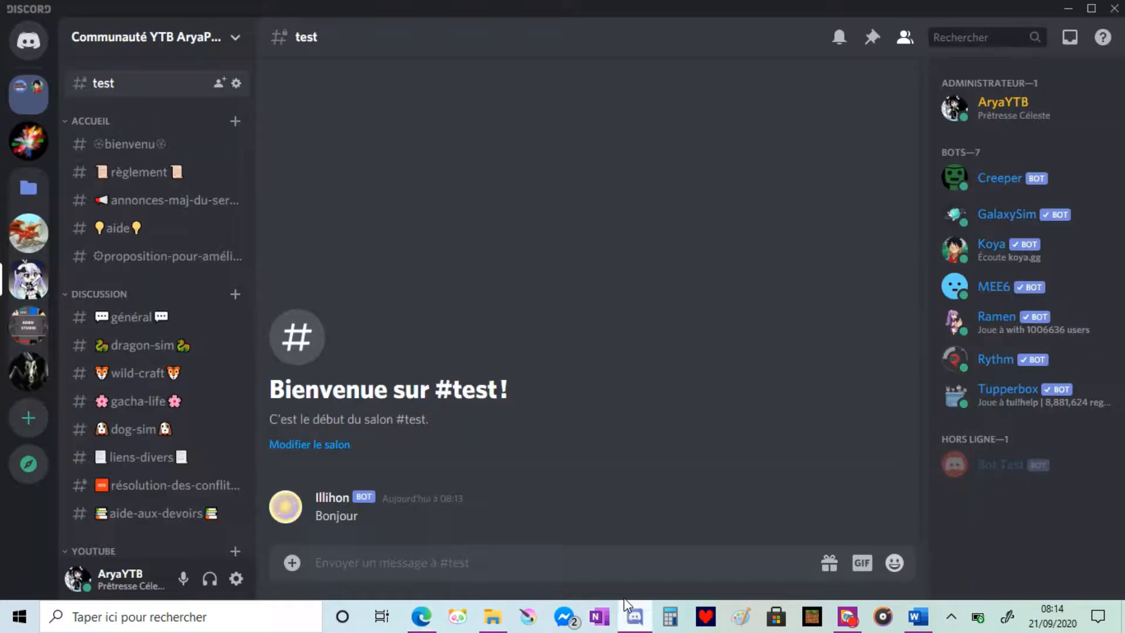
click(918, 616)
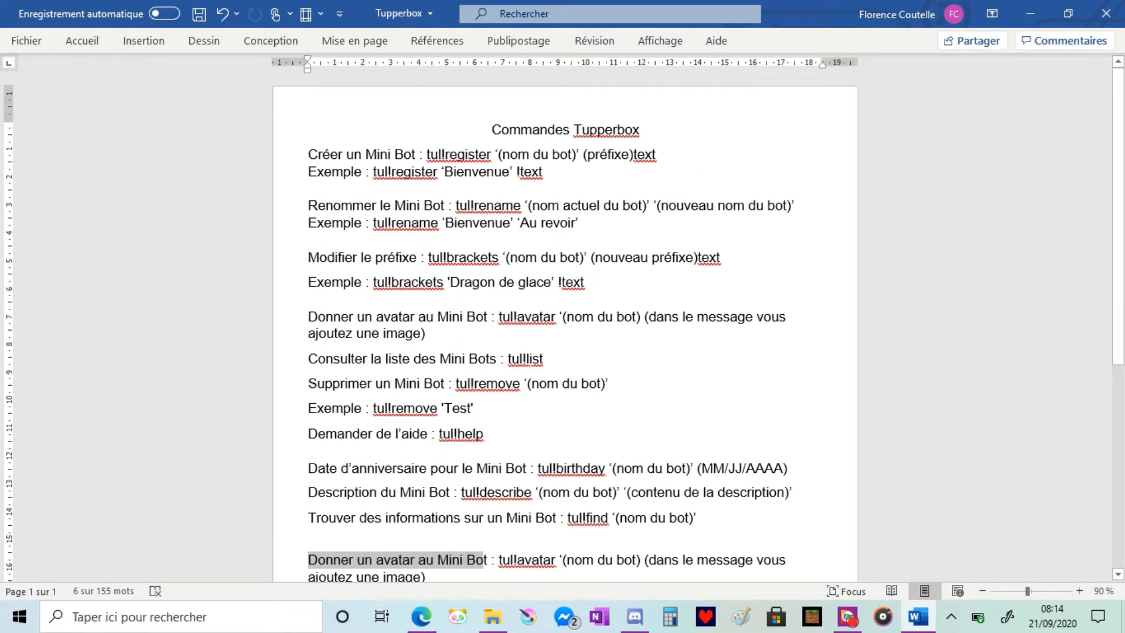
click(530, 359)
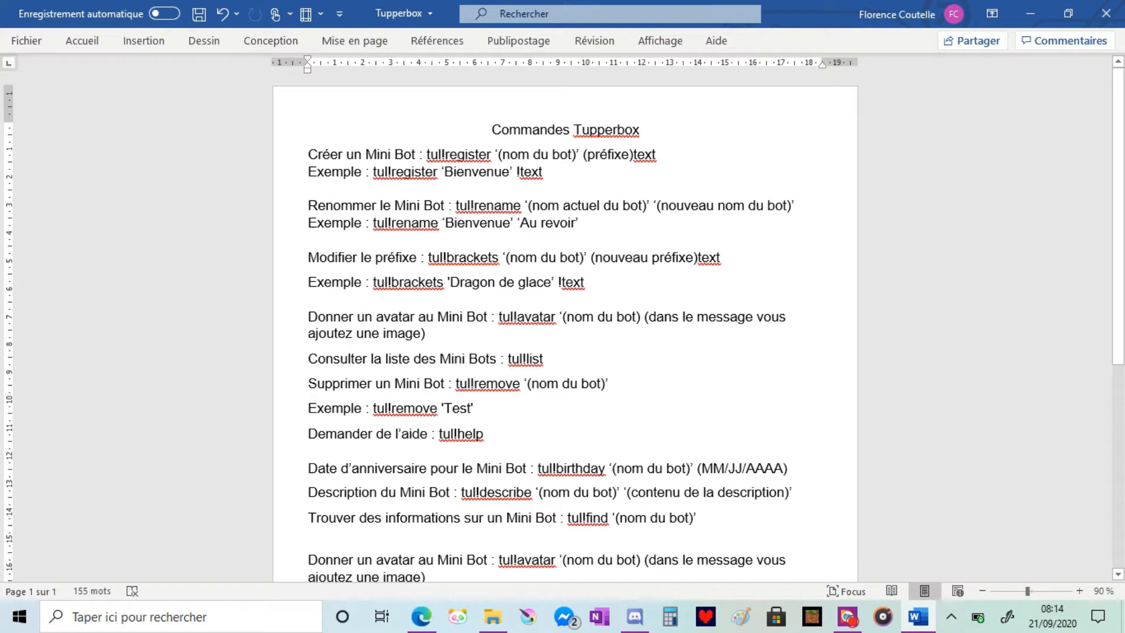
drag(426, 154, 502, 154)
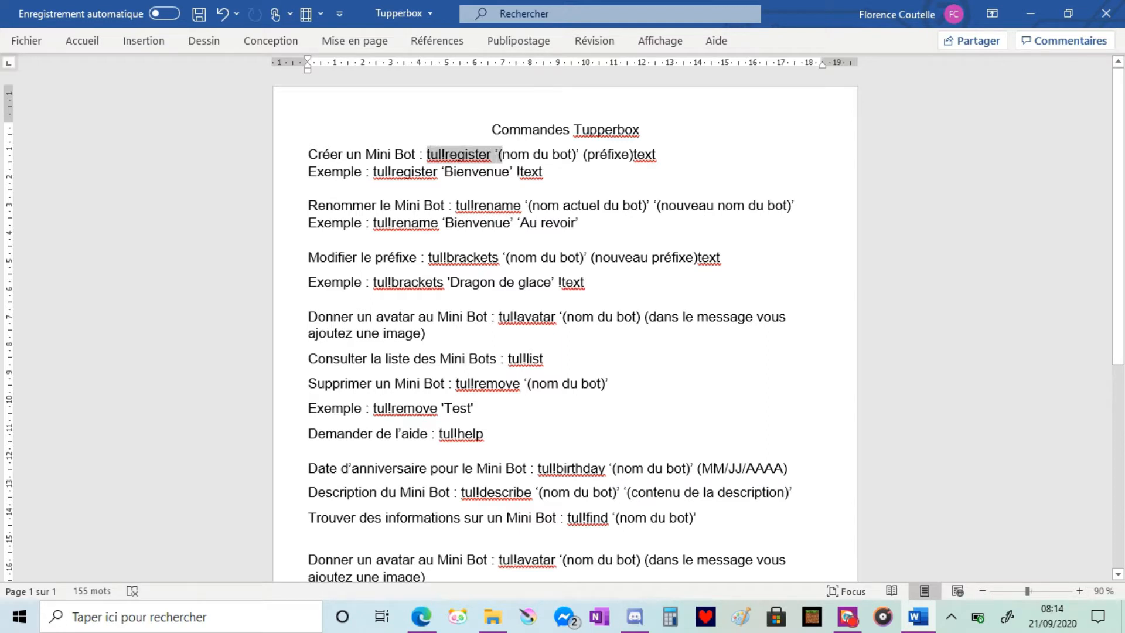
drag(503, 154, 633, 154)
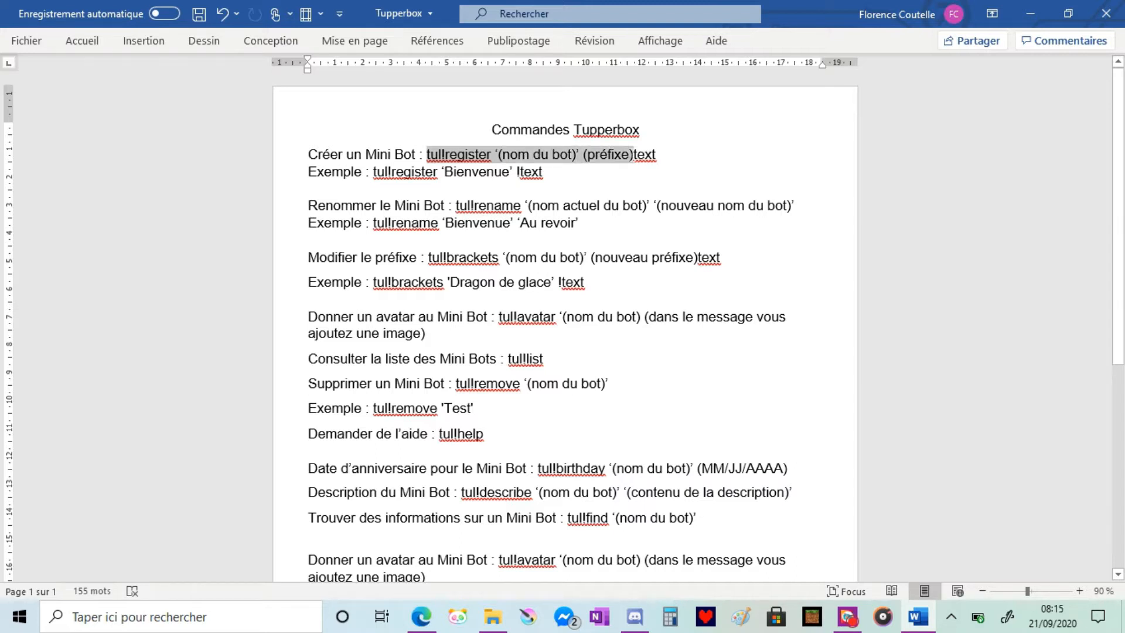
Extend the creation command's highlight through its end, and in Discord's test channel register a mini bot with tul!register 'Test' !text
mouse_move(633, 154)
mouse_down()
mouse_move(662, 154)
mouse_move(641, 154)
mouse_move(651, 154)
mouse_up()
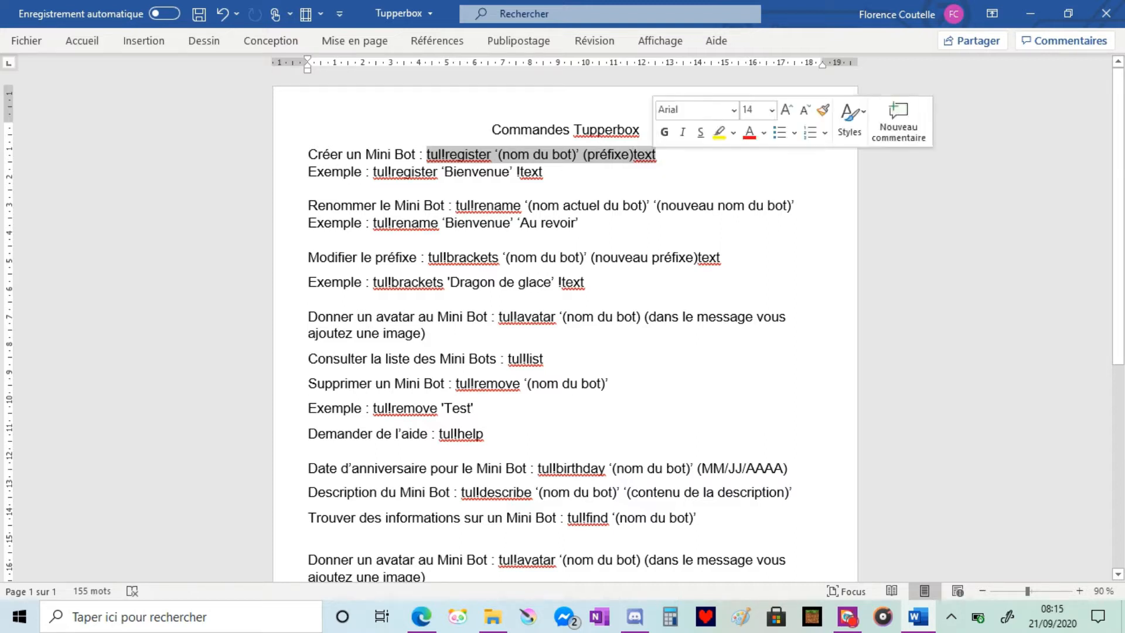
click(635, 241)
click(633, 615)
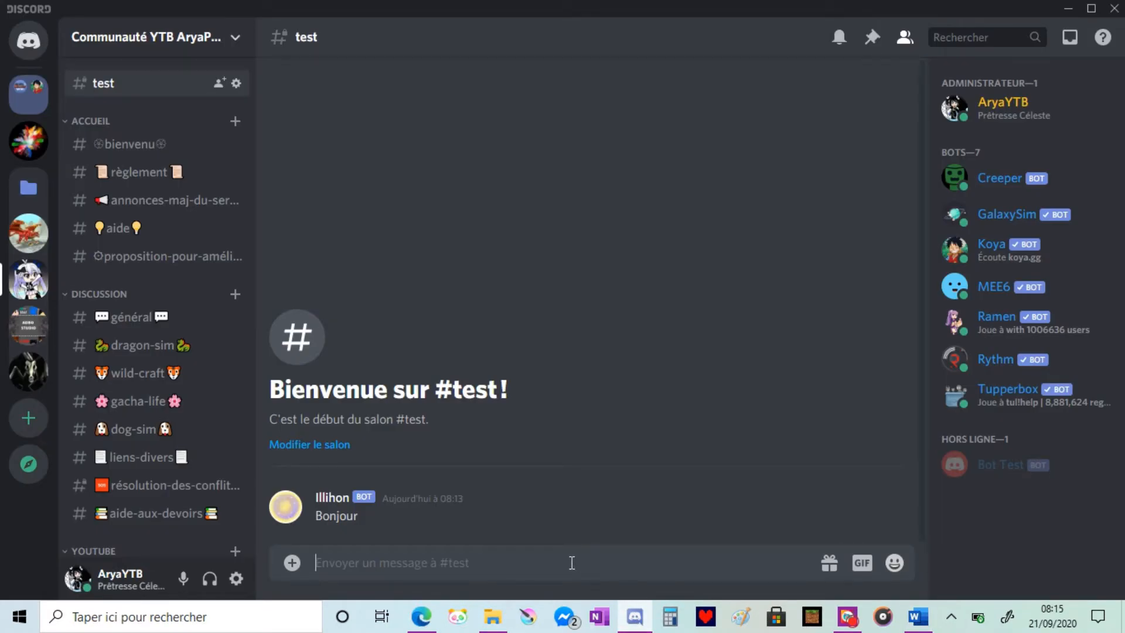
text(t)
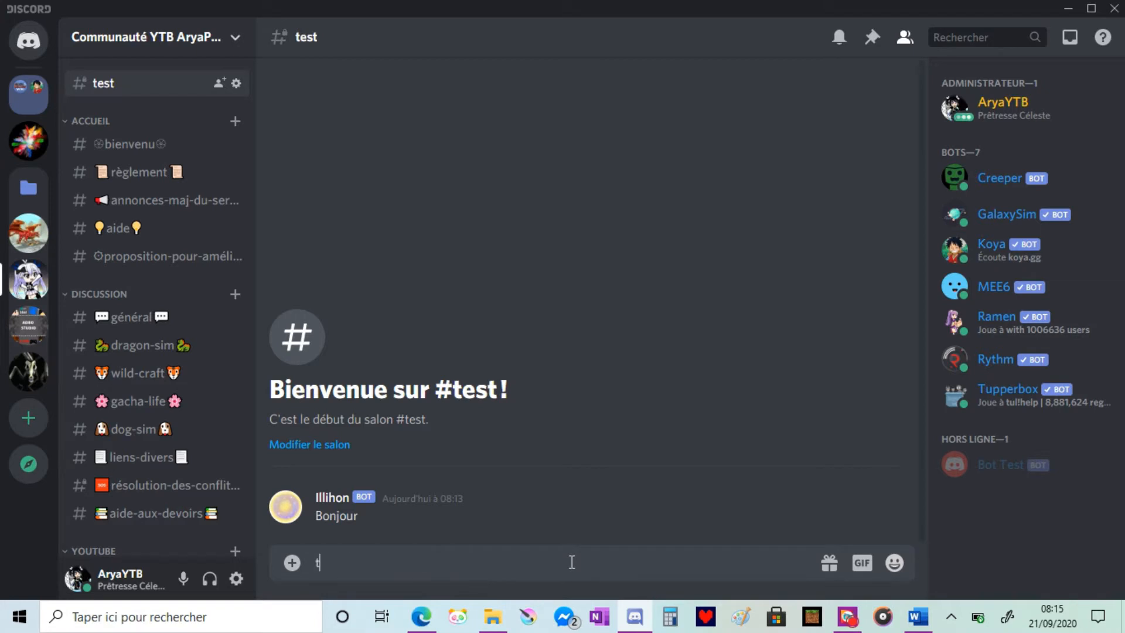
text(ul!register 'Test')
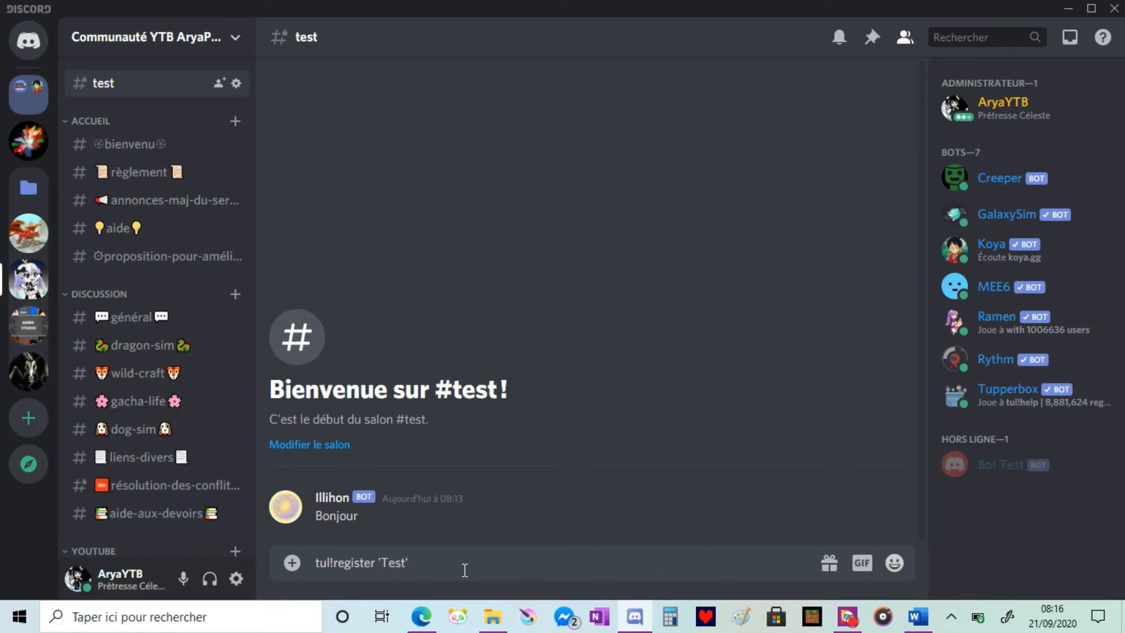
text(!)
text(text)
key(Return)
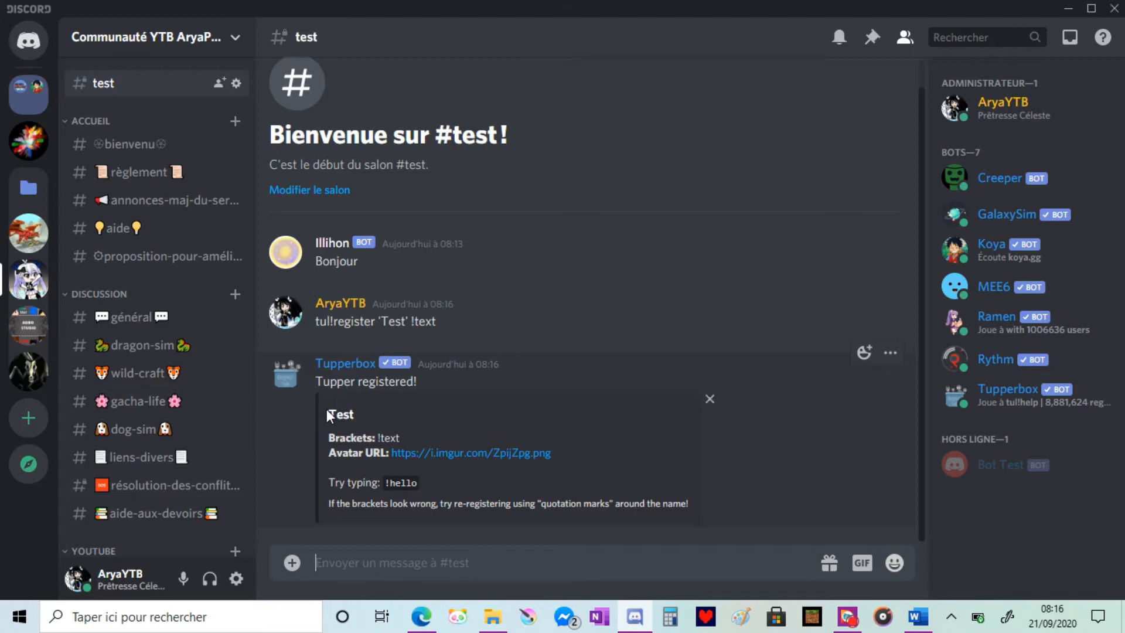
Highlight the brackets and avatar URL in Tupperbox's registration reply, and send !bonjour to make the Test bot speak
drag(325, 409, 385, 443)
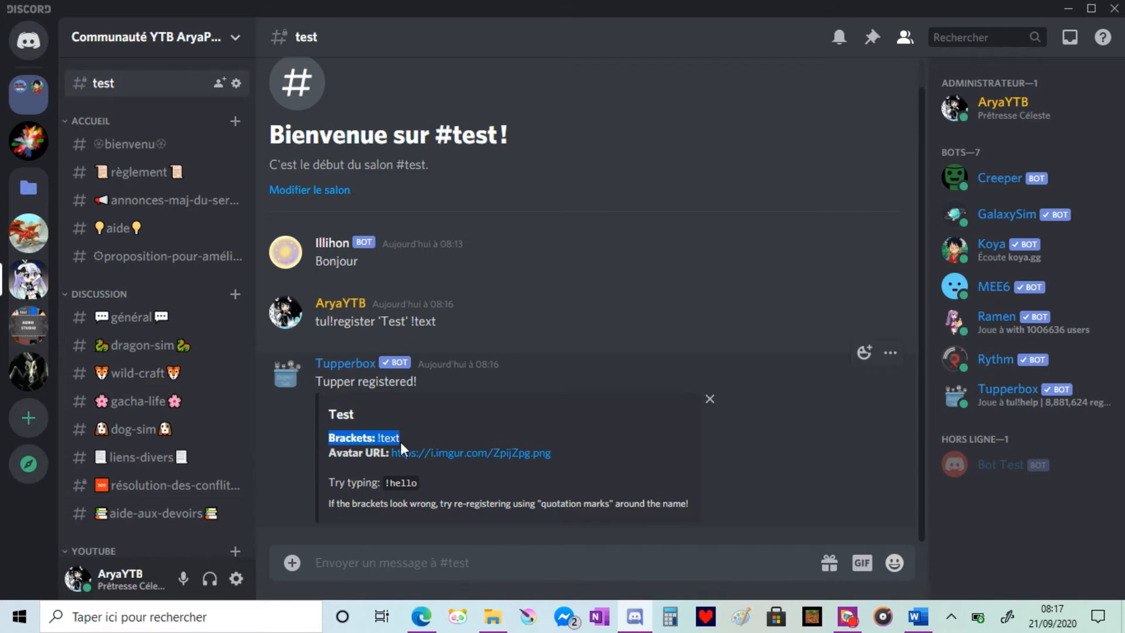
drag(327, 452, 561, 459)
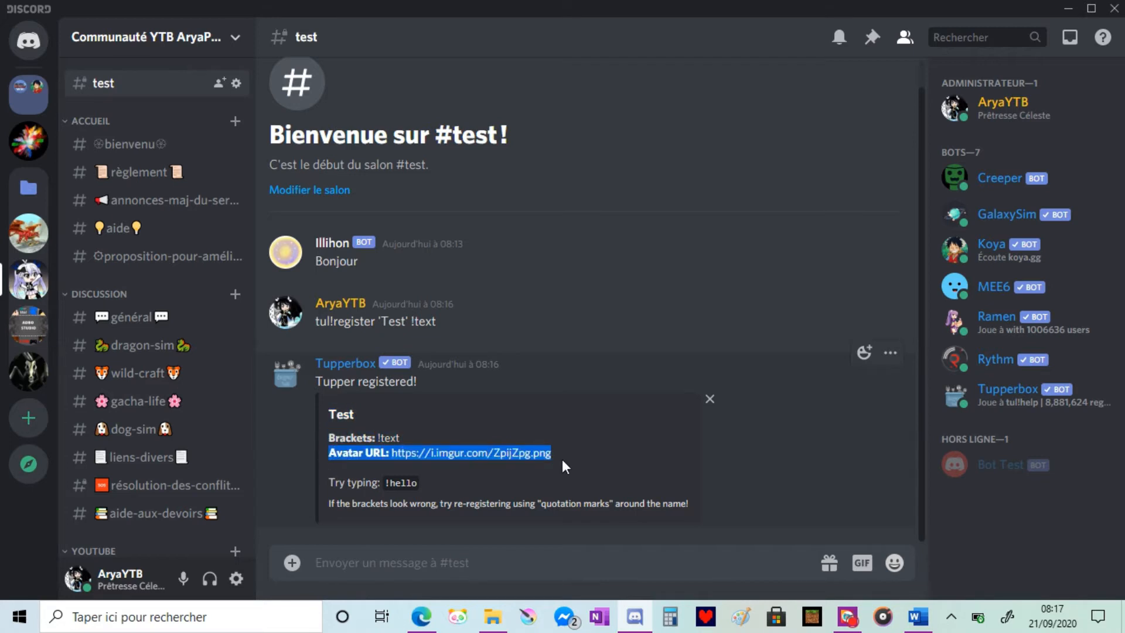
click(405, 570)
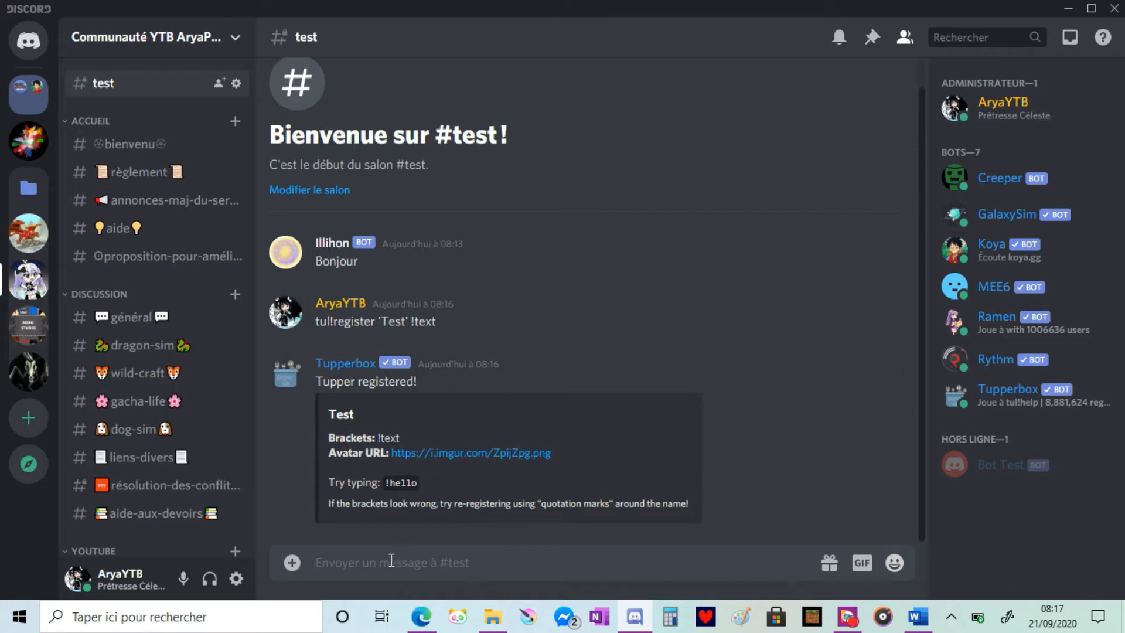
text(!)
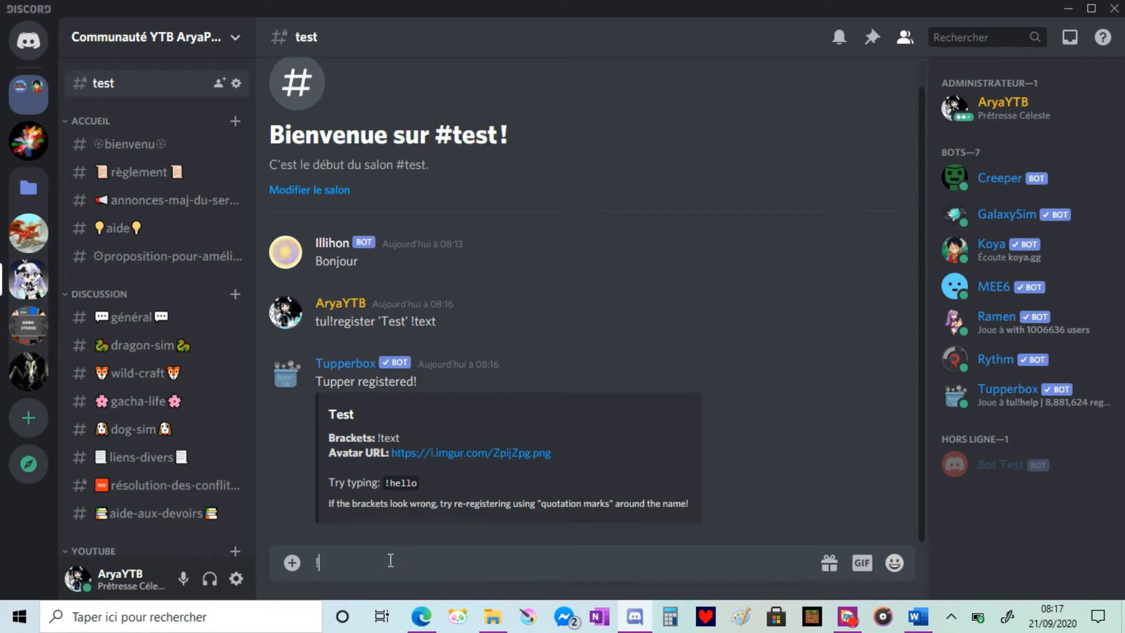
text(bonjour)
key(Return)
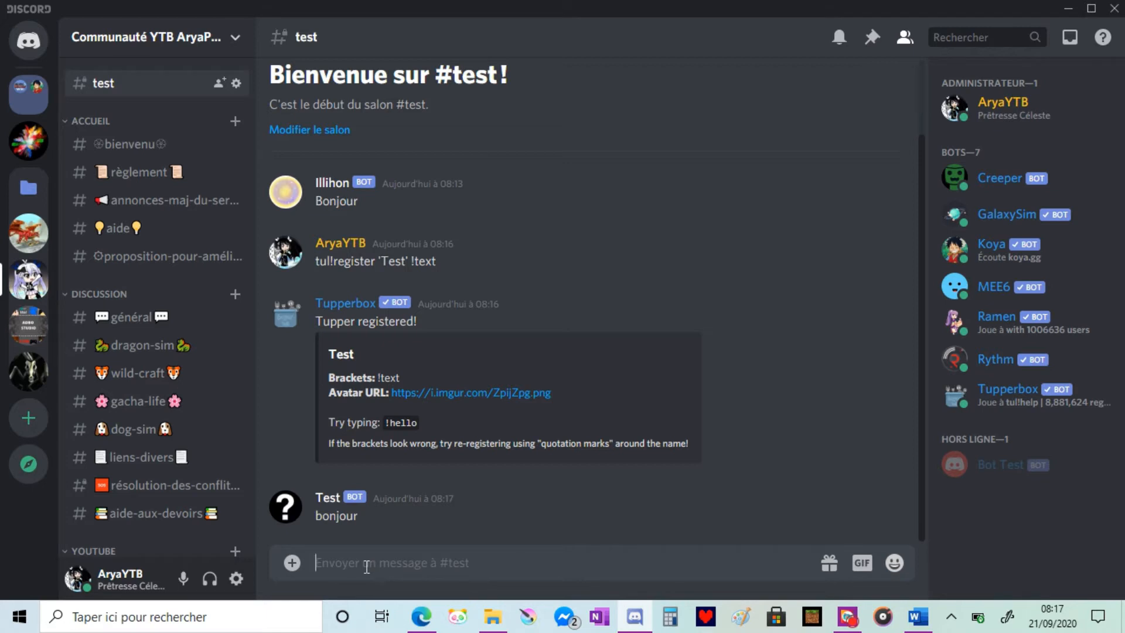
Give the Test mini bot an avatar by sending tul!avatar 'Test' with the Arya.jpg image attached
text(tul!)
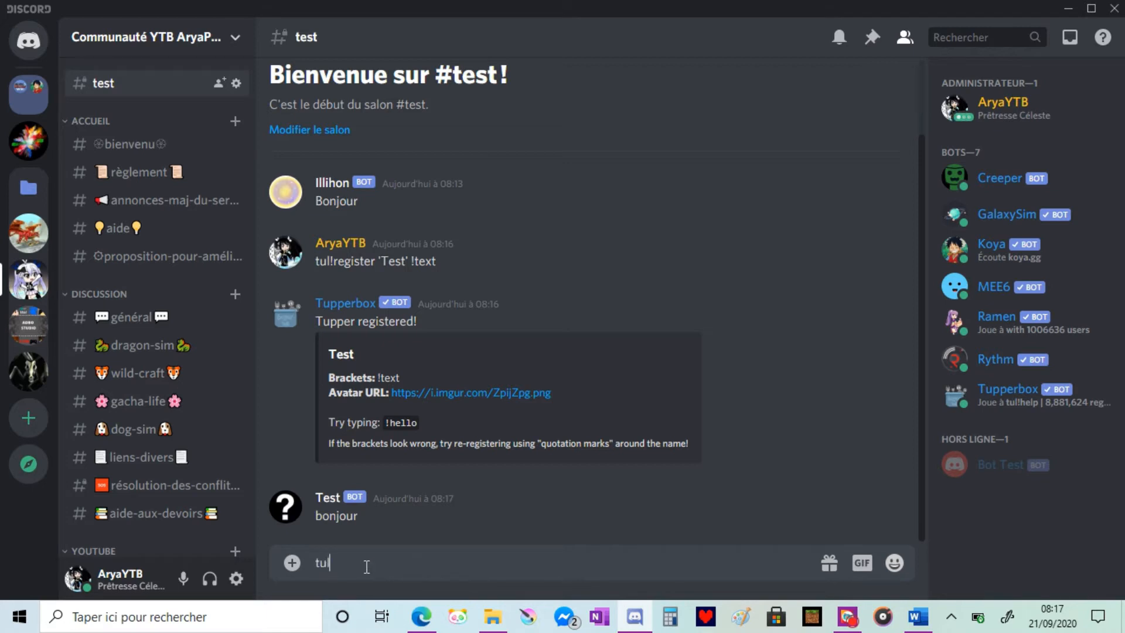
text(avatar 'Test')
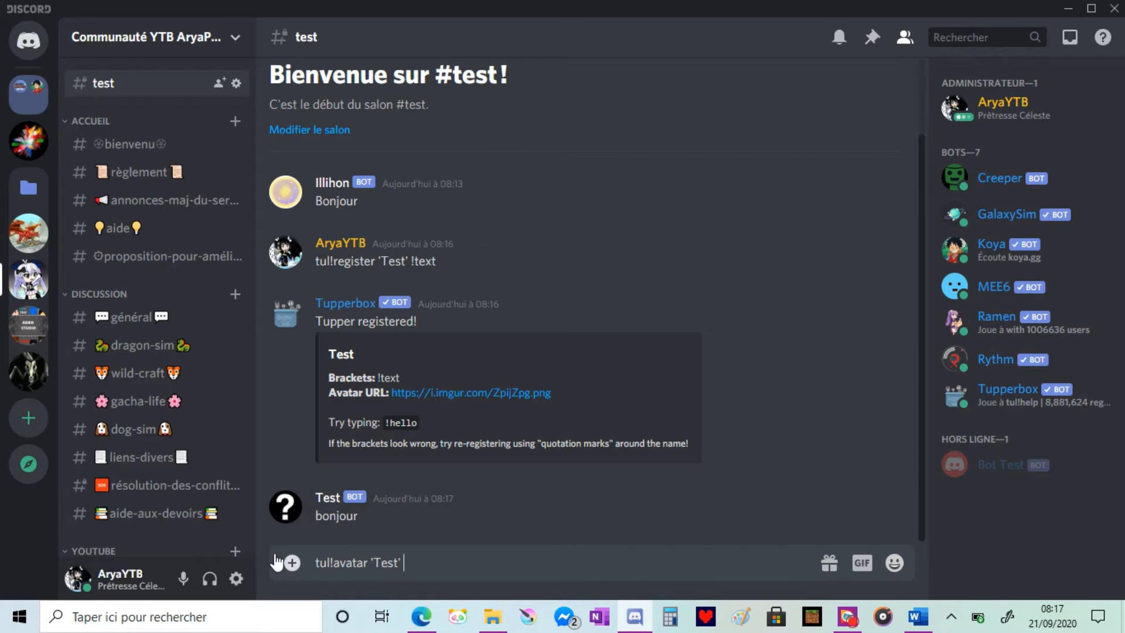
click(291, 564)
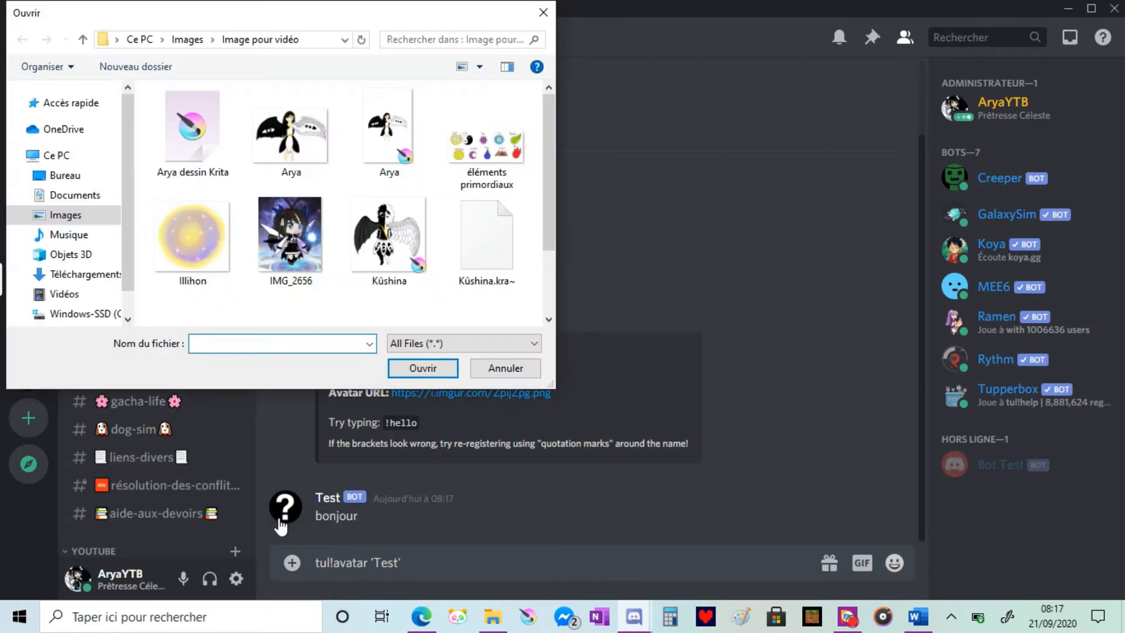
click(290, 136)
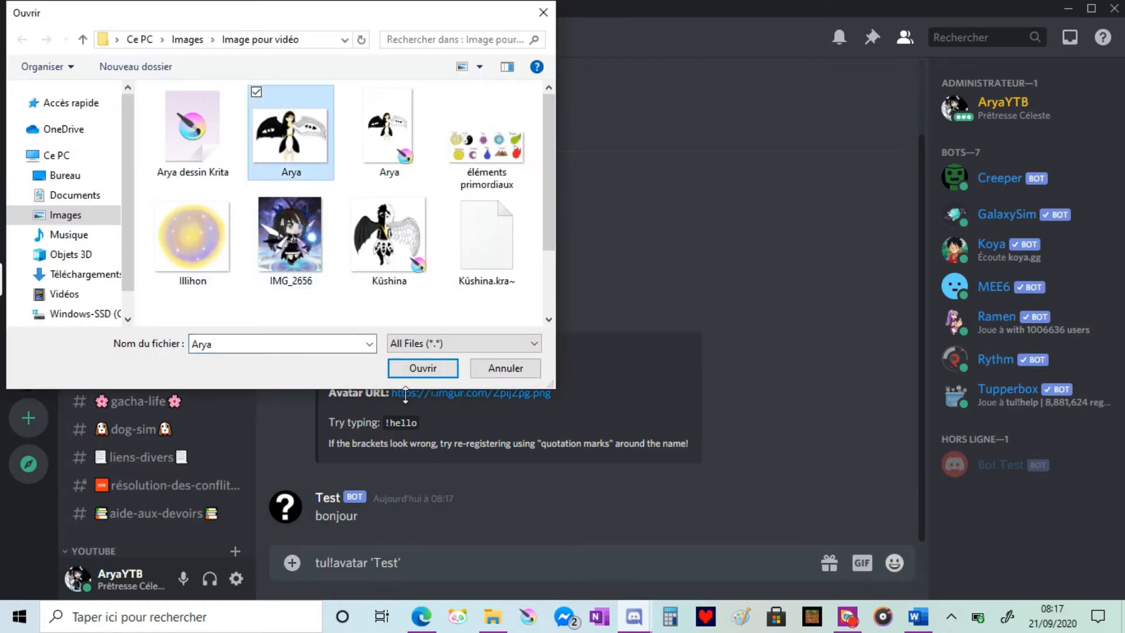
click(446, 367)
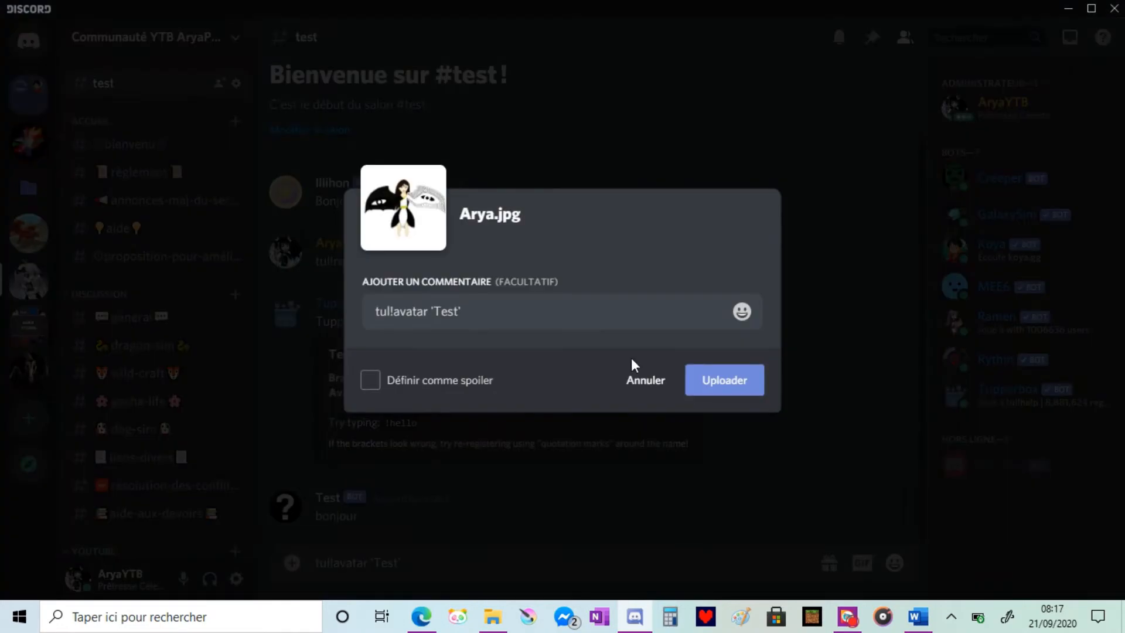
click(718, 373)
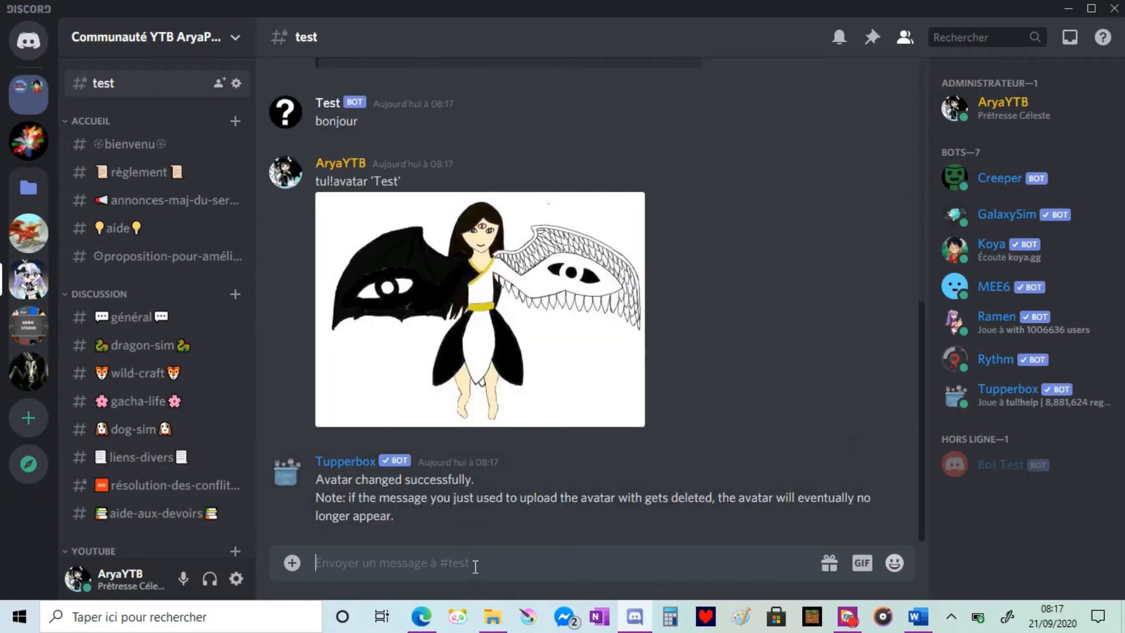
Send !bonjour to show the Test bot speaking with the Arya avatar
text(!bo)
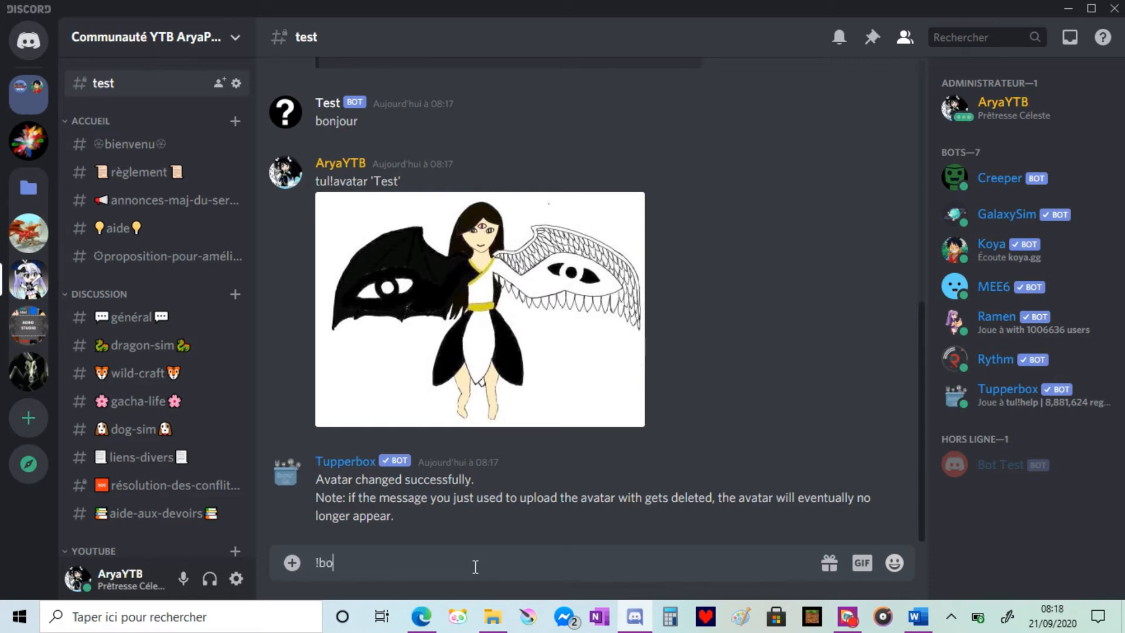
text(njour)
key(Return)
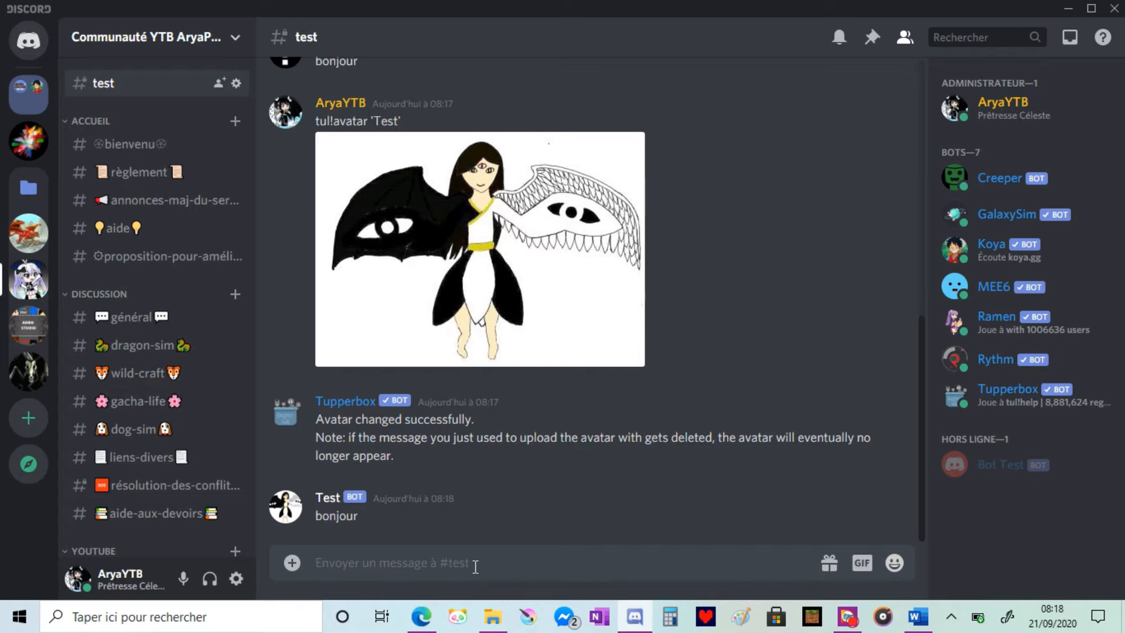
Switch to the Word document, highlight the "Renommer le Mini Bot" label, and return to Discord
click(912, 625)
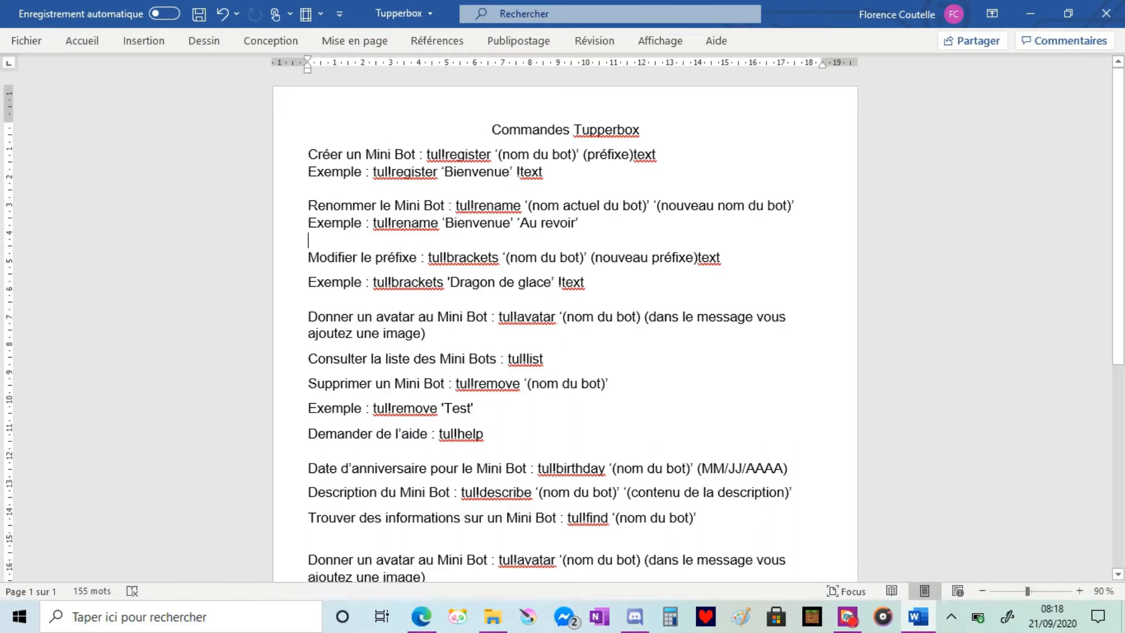
drag(308, 205, 447, 205)
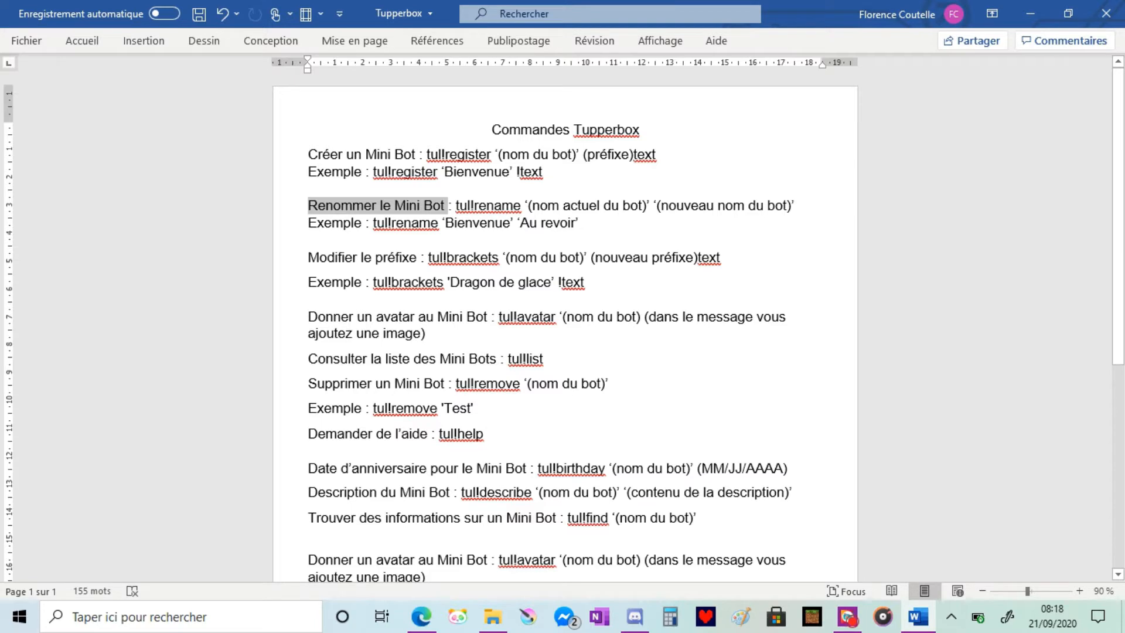
click(634, 616)
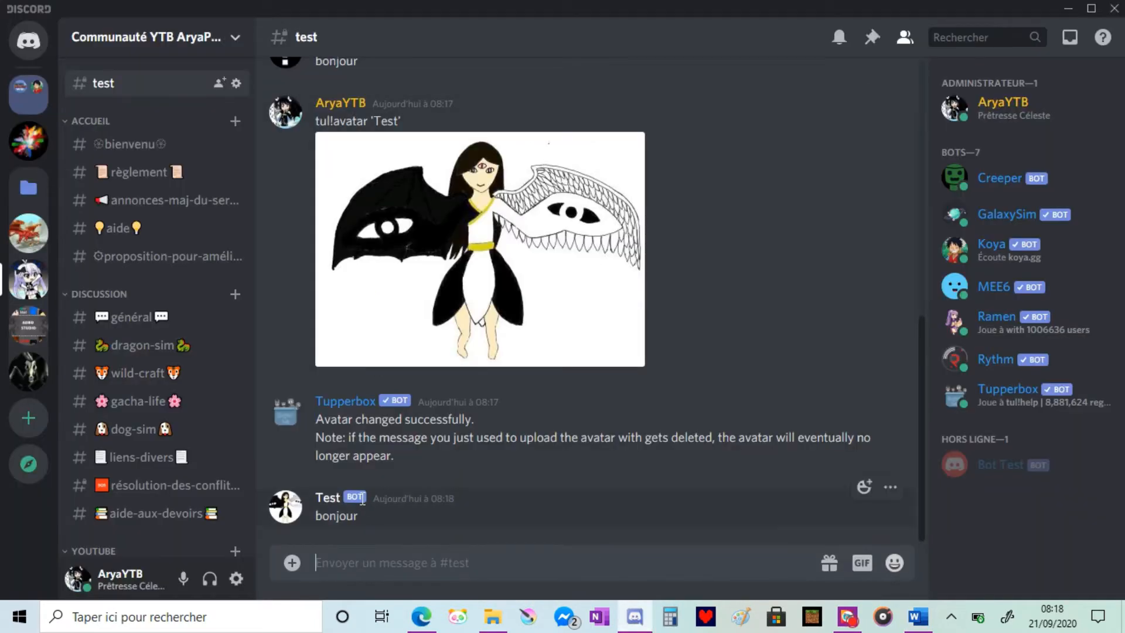
Highlight Tupperbox's note about deleting the avatar message, and the tul!avatar 'Test' command it refers to
drag(315, 422, 403, 458)
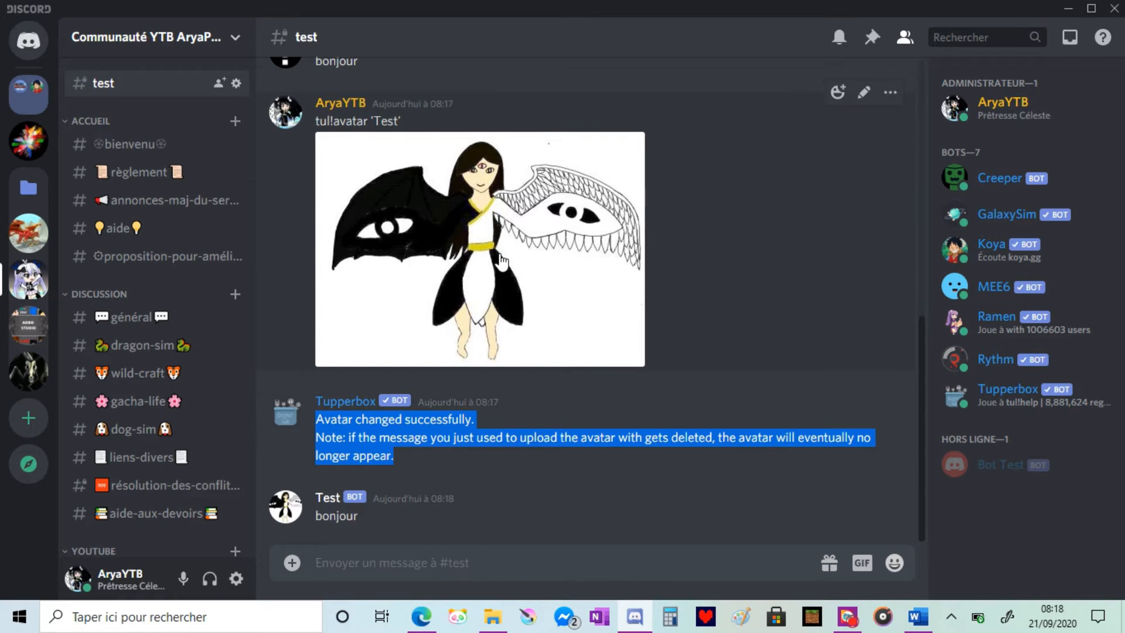
scroll(491, 290, up, 2)
scroll(491, 290, down, 2)
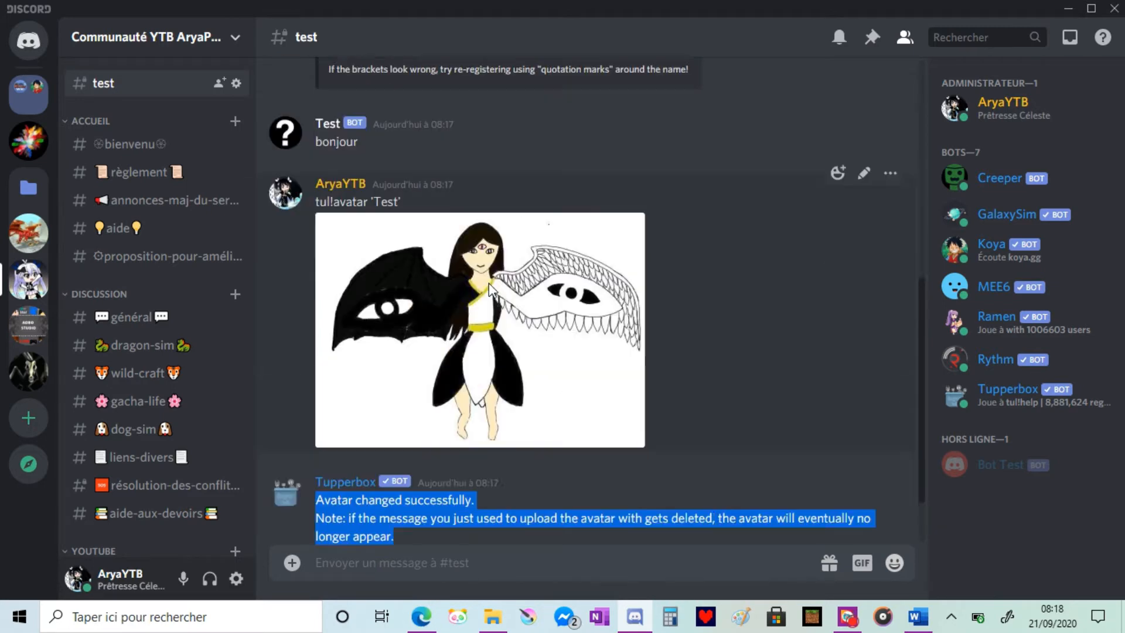
scroll(365, 265, up, 2)
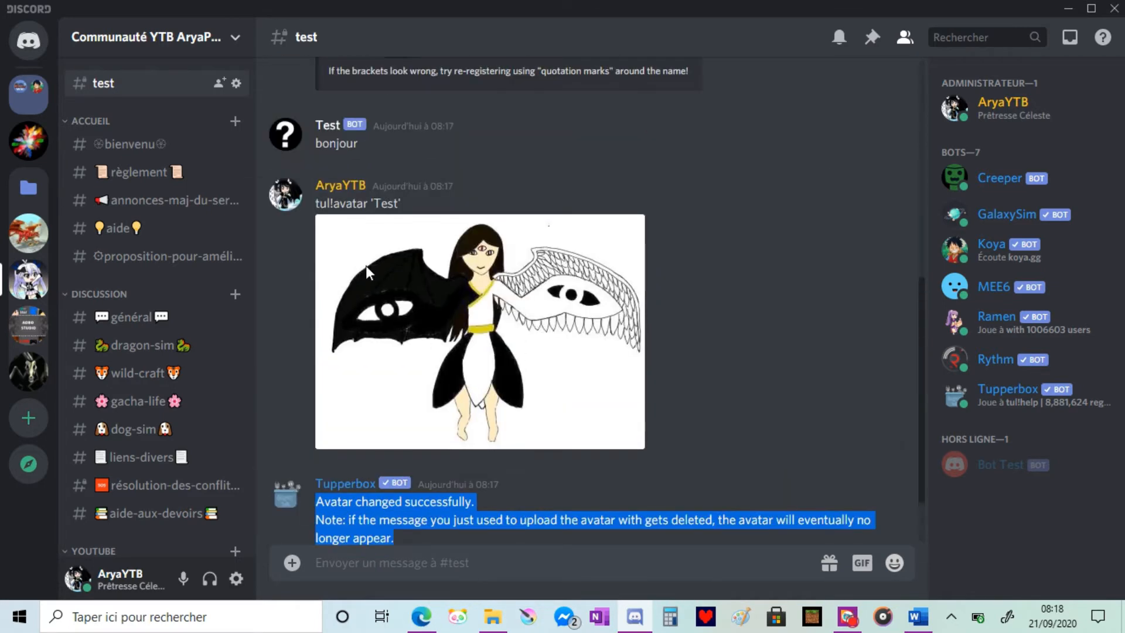
drag(314, 203, 414, 212)
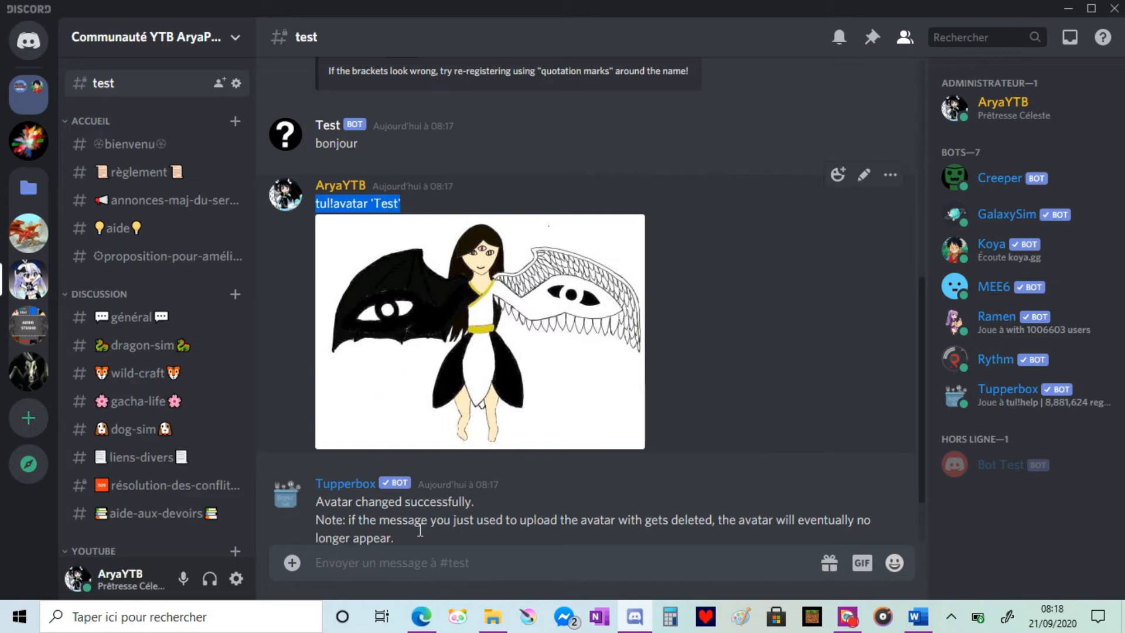
Replace the Test bot's avatar by sending tul!avatar 'Test' with the IMG_2656.jpg image attached
click(414, 563)
text(tul!)
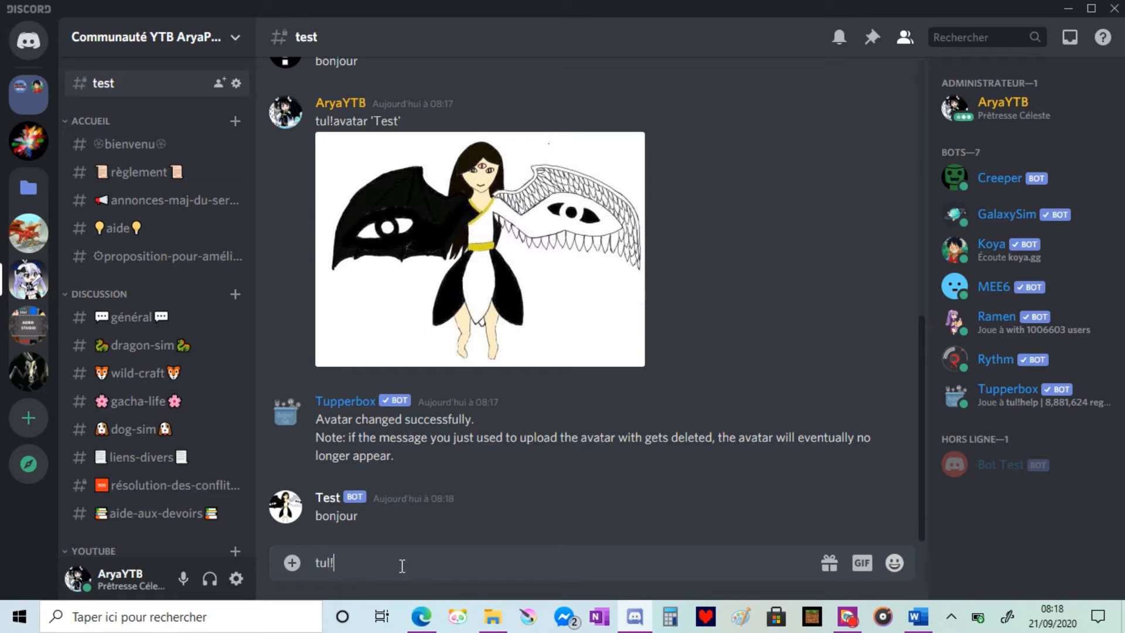
text(avatar 'Test')
click(291, 563)
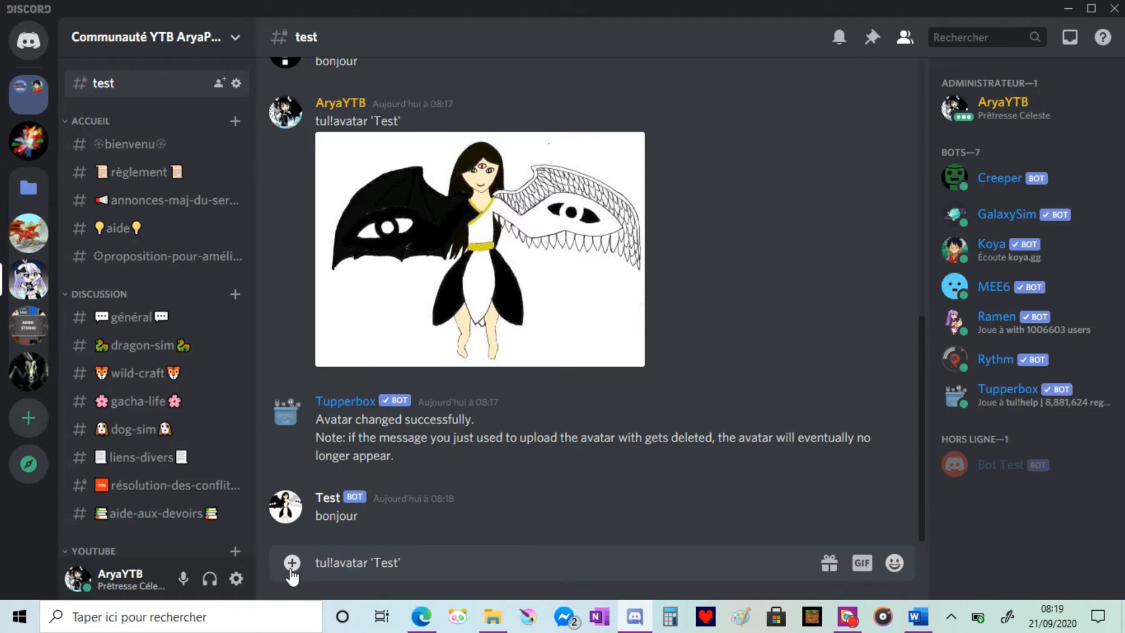
click(290, 234)
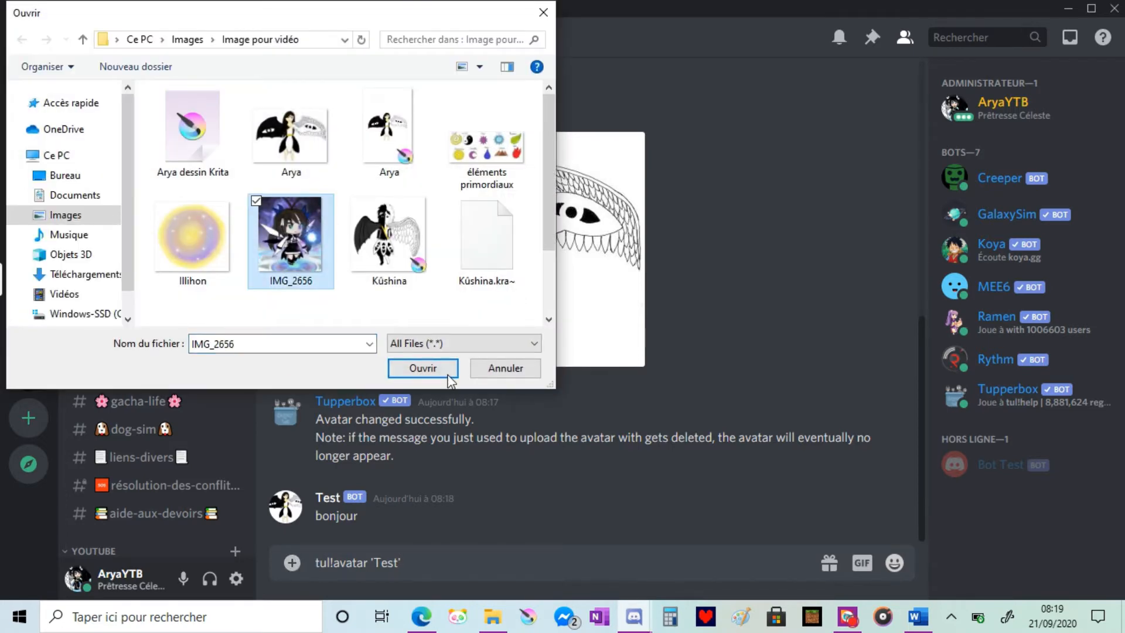
click(423, 368)
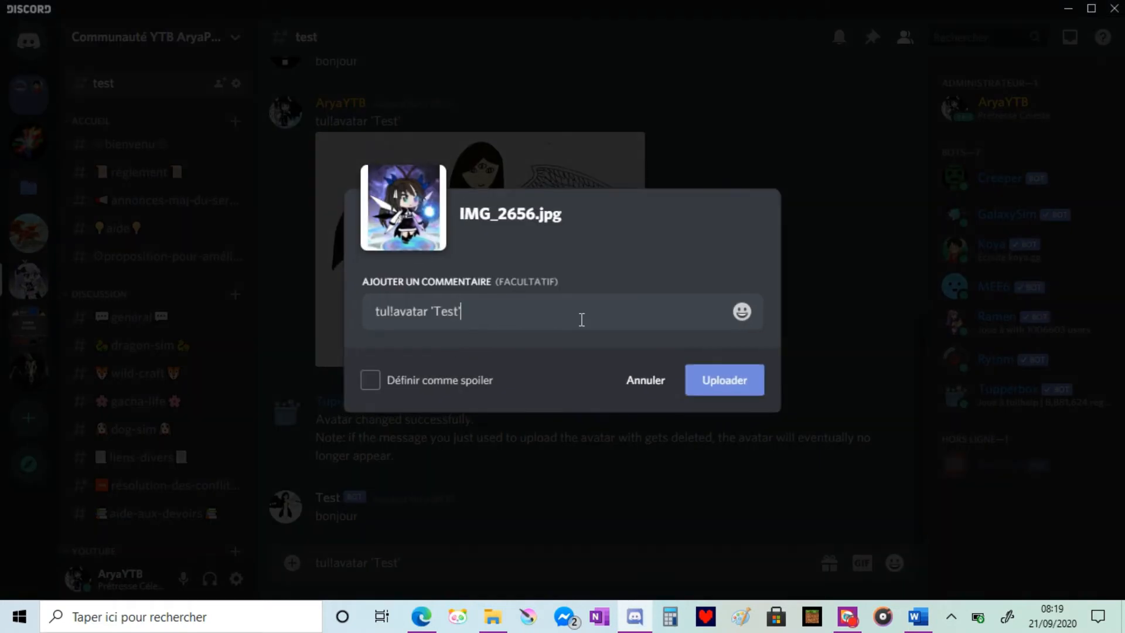
click(722, 384)
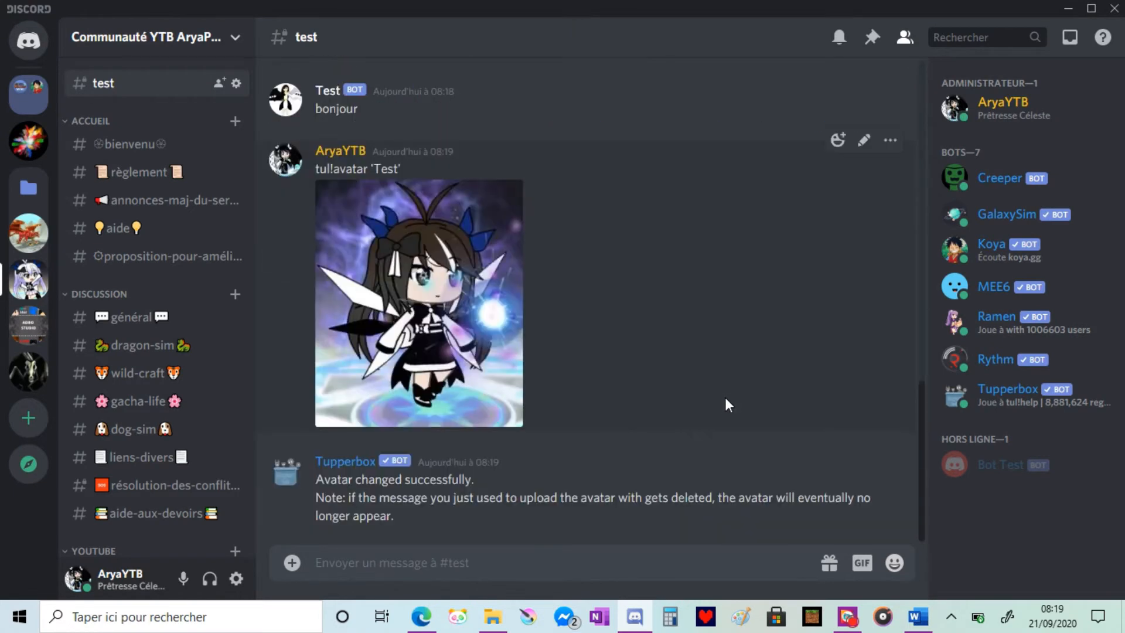
Send !bonjour through the Test bot again and compare its message avatar with the one on its earlier message
text(!bonjour)
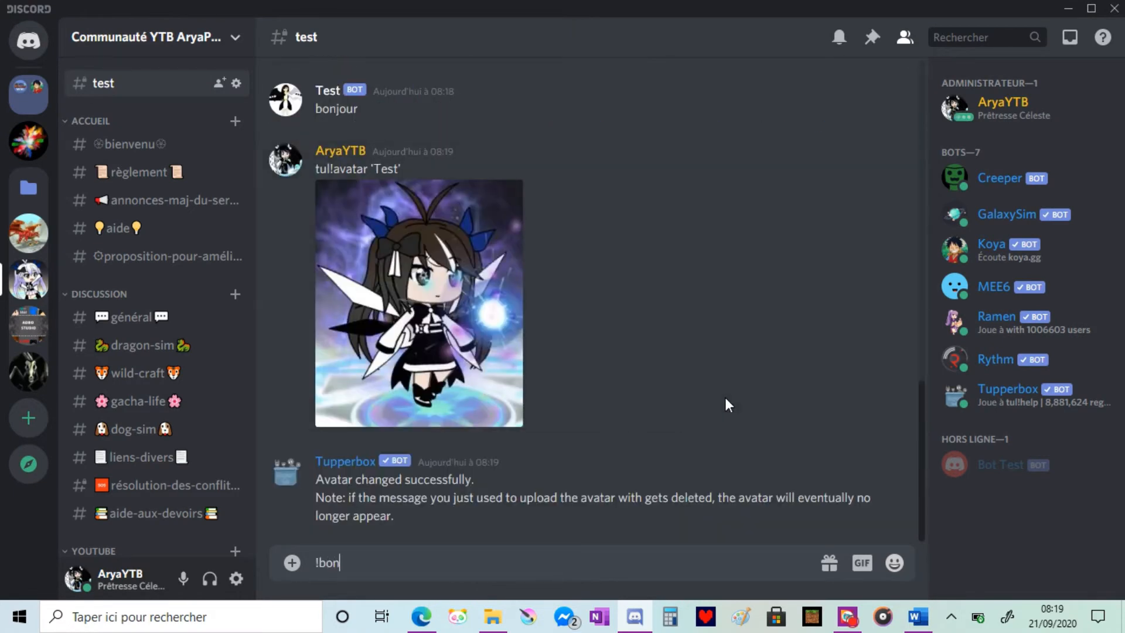
key(Return)
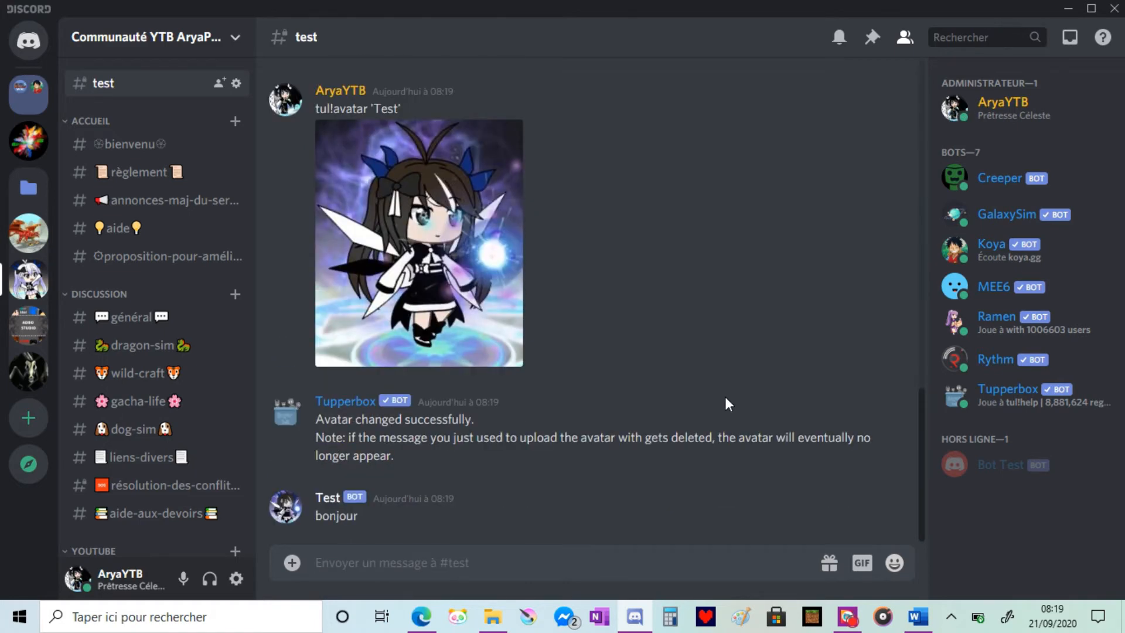
scroll(767, 328, up, 5)
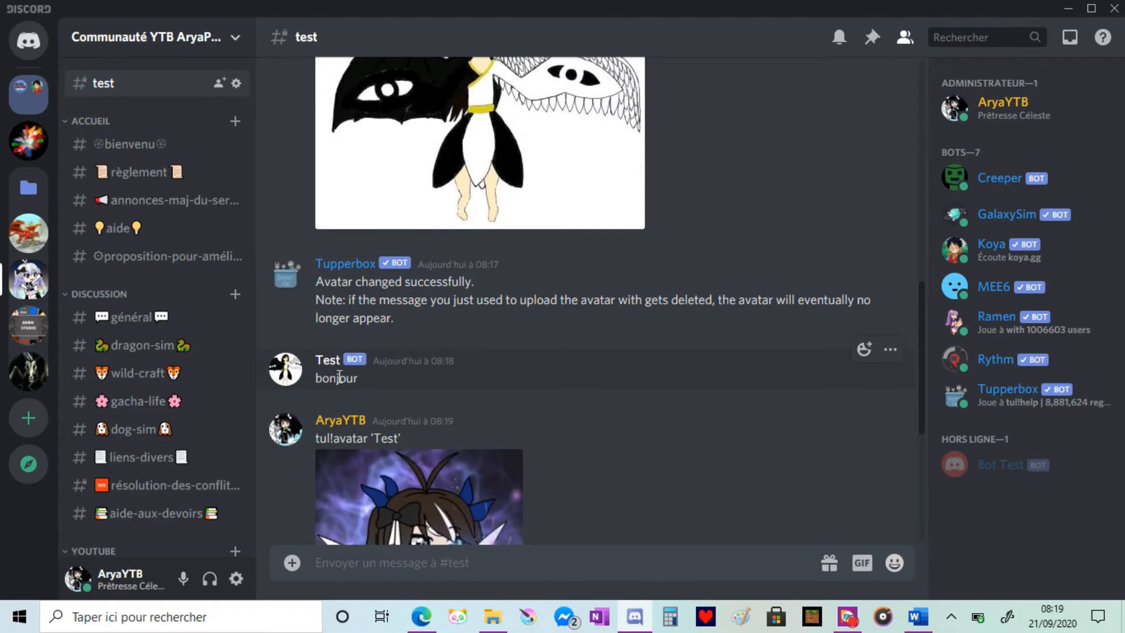
scroll(414, 382, down, 5)
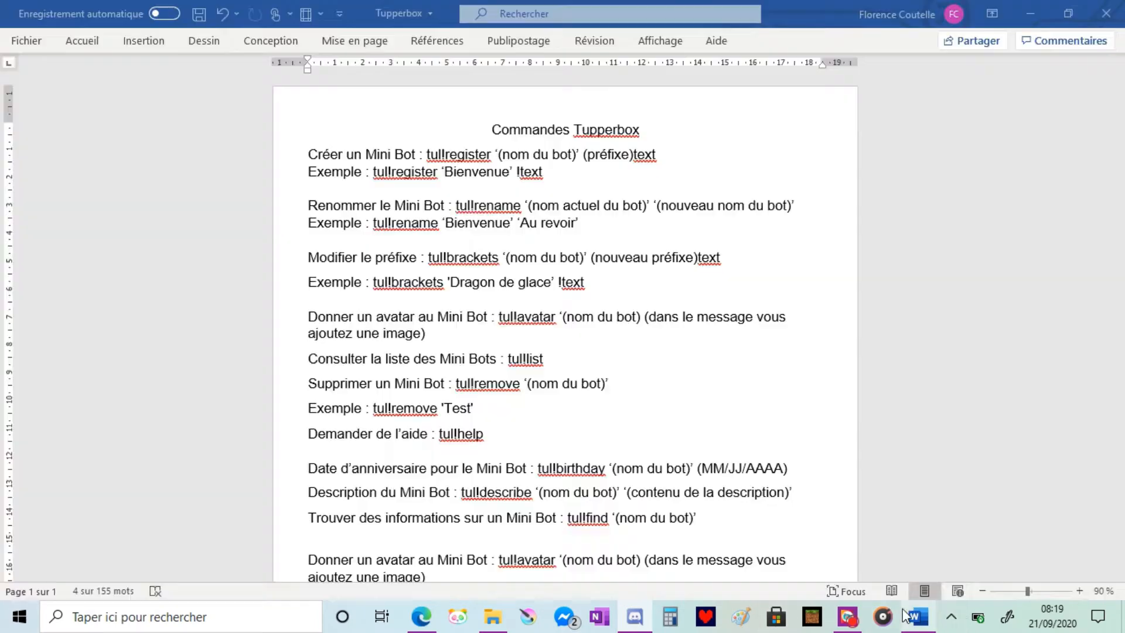
Check the Word command list, return to Discord, rename the Test bot with tul!rename 'Test' 'Discord', and test it with !bonjour
click(918, 616)
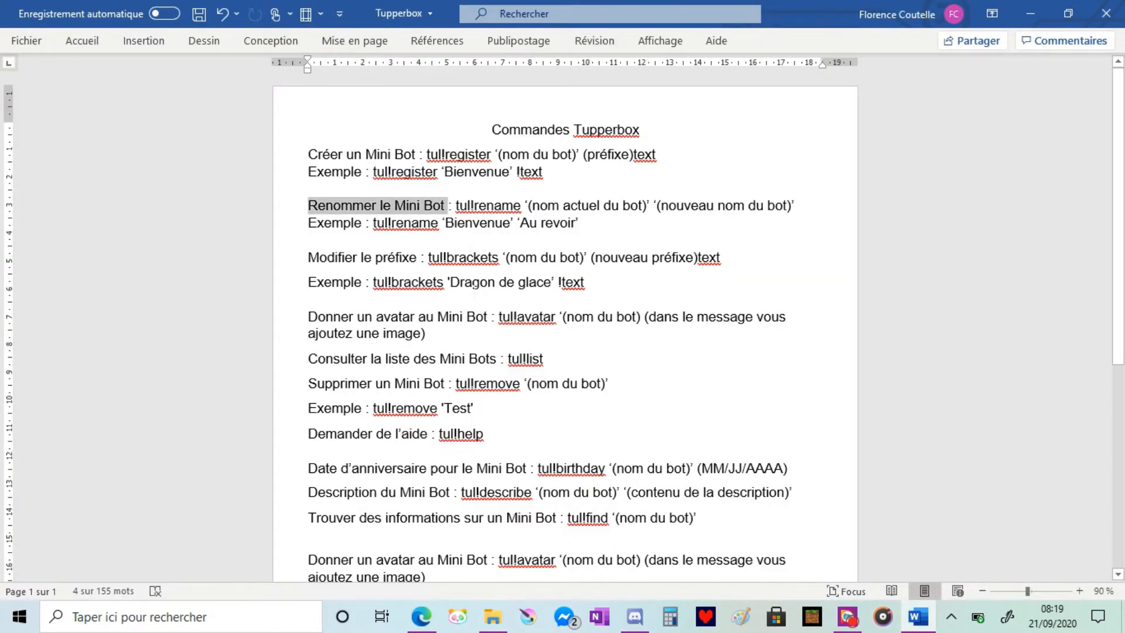
click(635, 616)
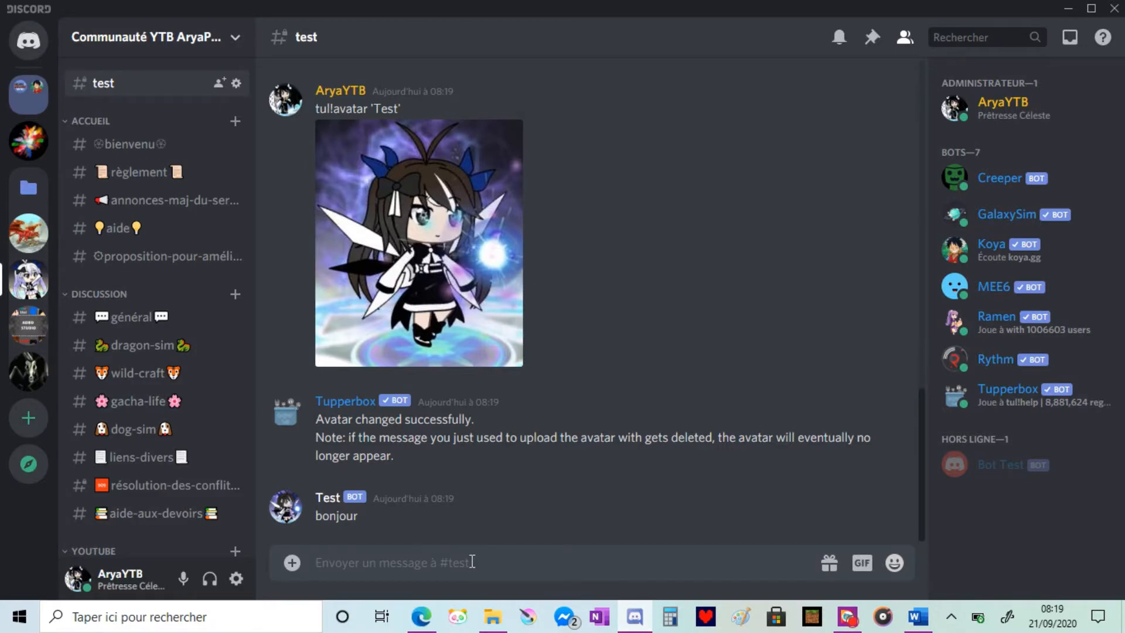
text(tul!)
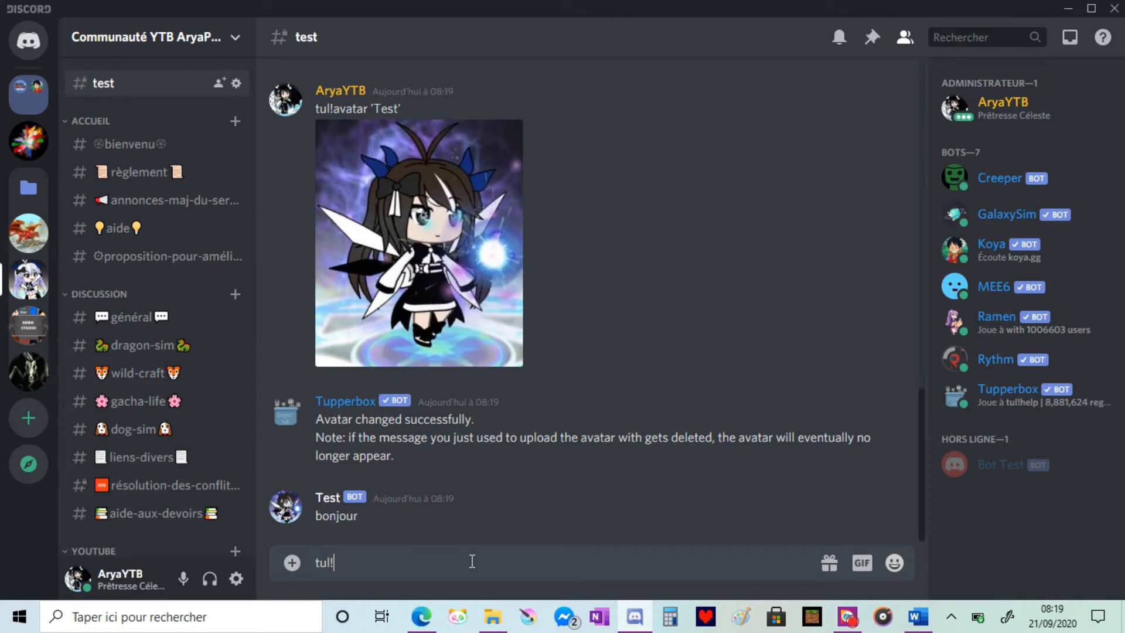
text(rename)
text( ')
text(Test)
text(')
text('Serve)
text(ur)
key(BackSpace)
key(BackSpace)
key(BackSpace)
key(BackSpace)
key(BackSpace)
key(BackSpace)
key(BackSpace)
text(Dis)
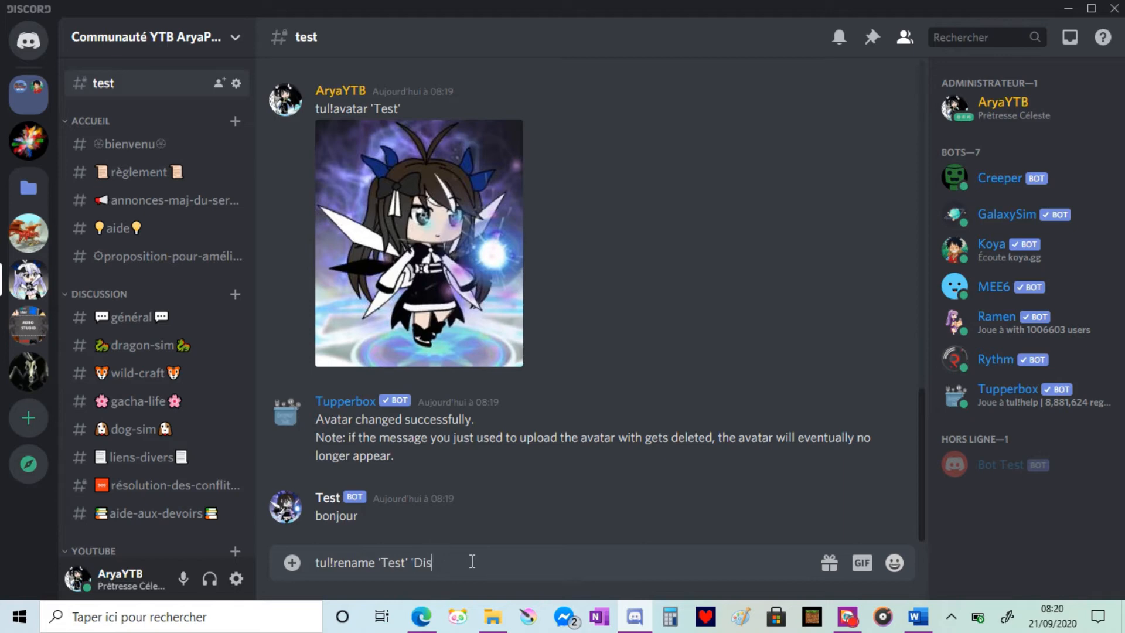
text(cord')
key(Return)
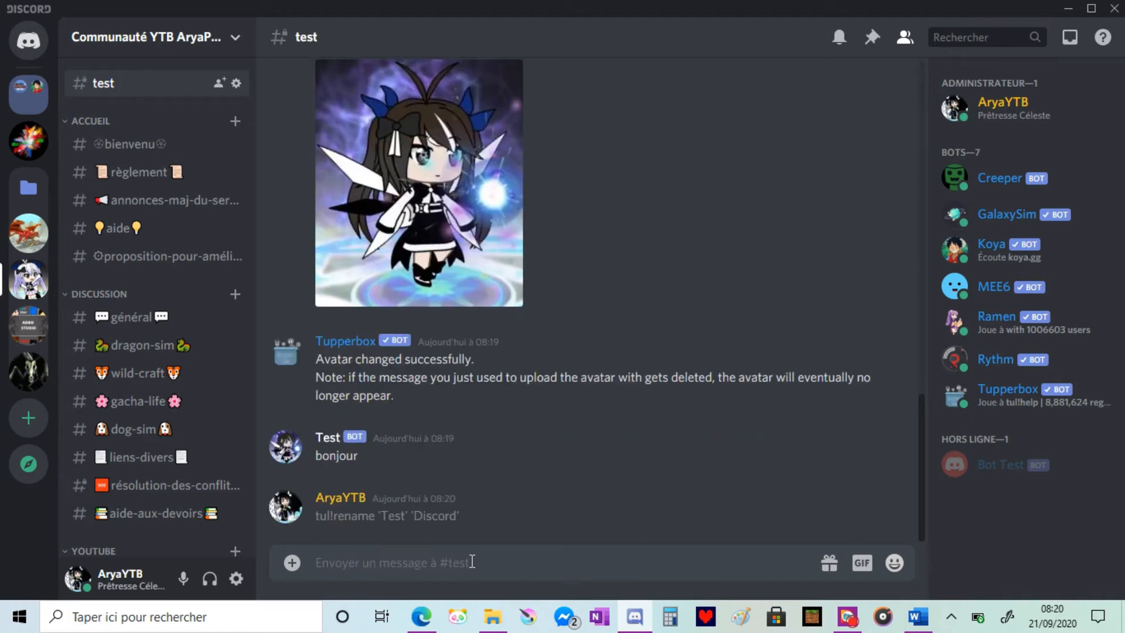
text(!bonjour)
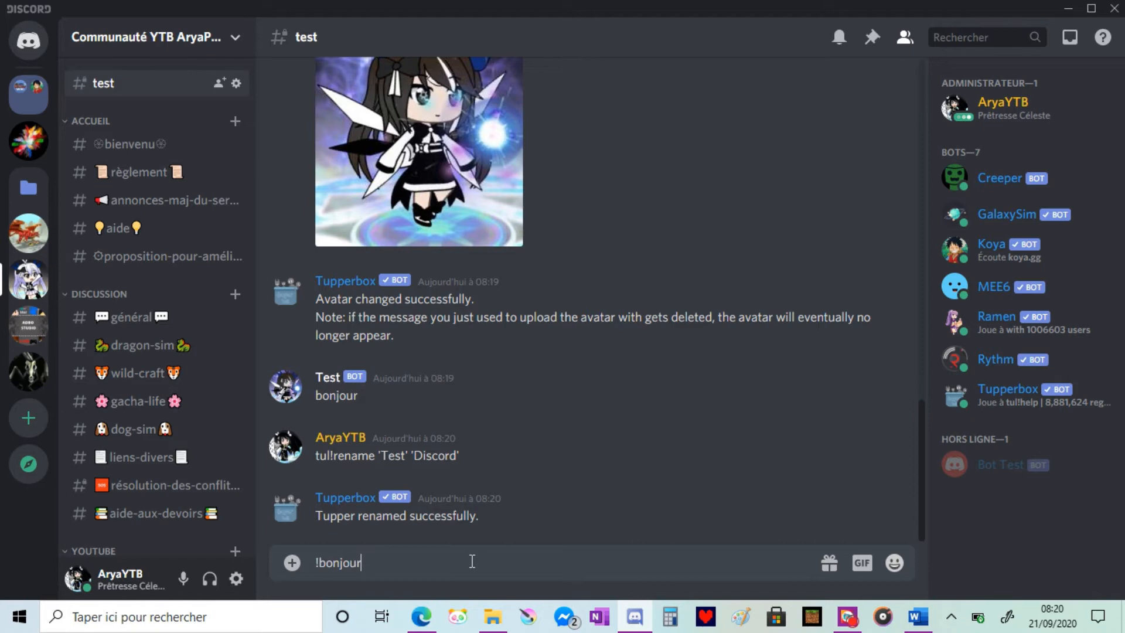
key(Return)
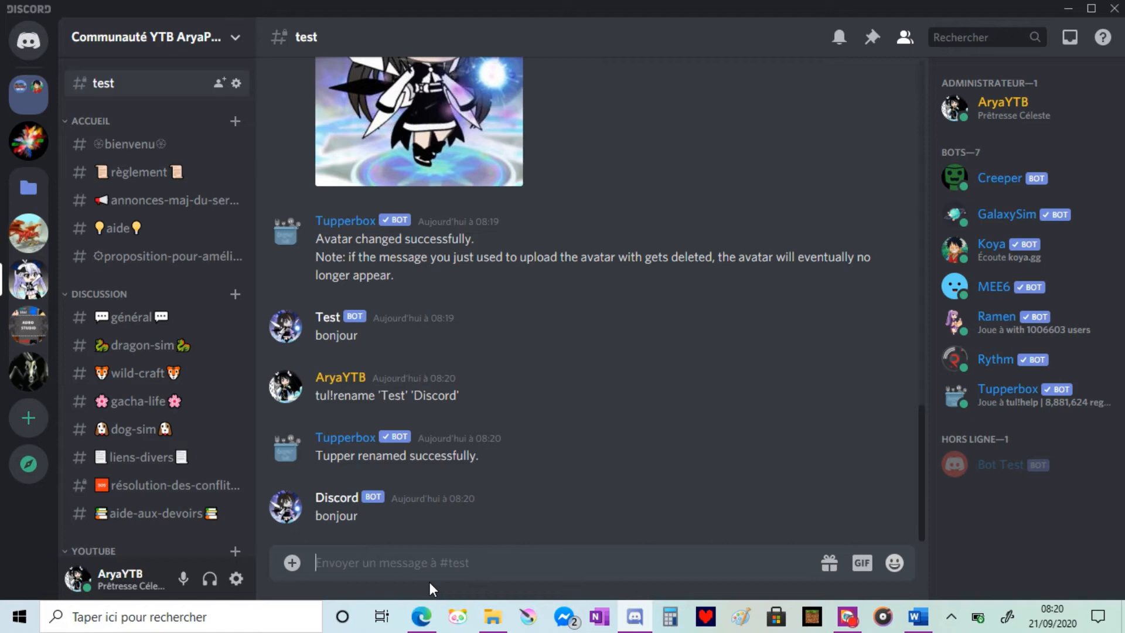
Change the Discord mini bot's prefix to a colon by sending tul!brackets 'Discord' :text
text(tul)
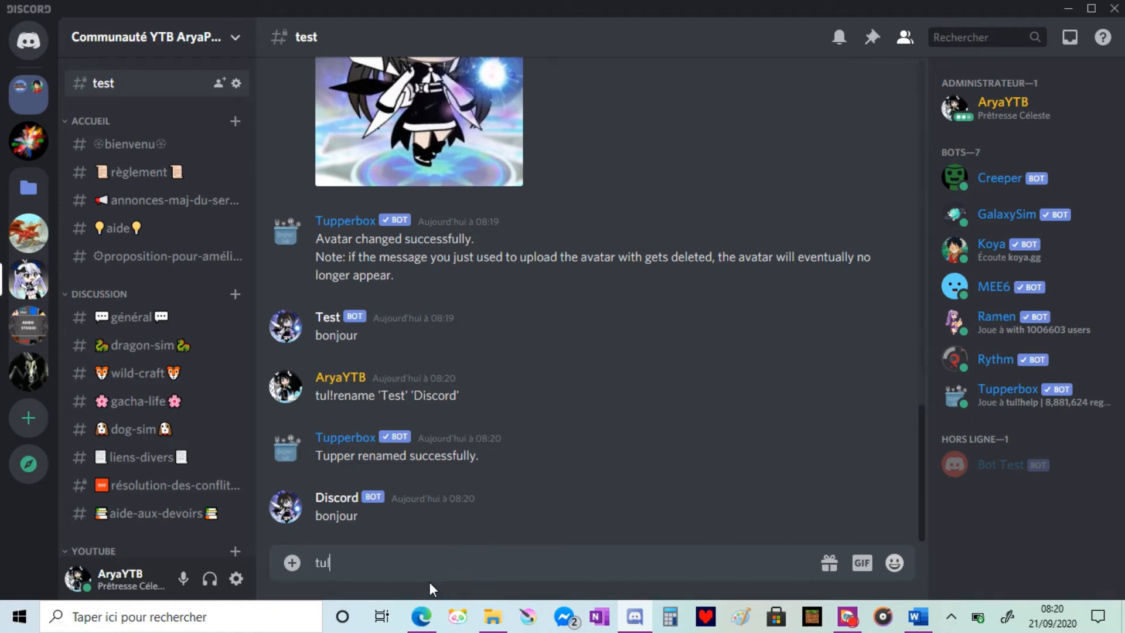
text(!brackets 'Discord')
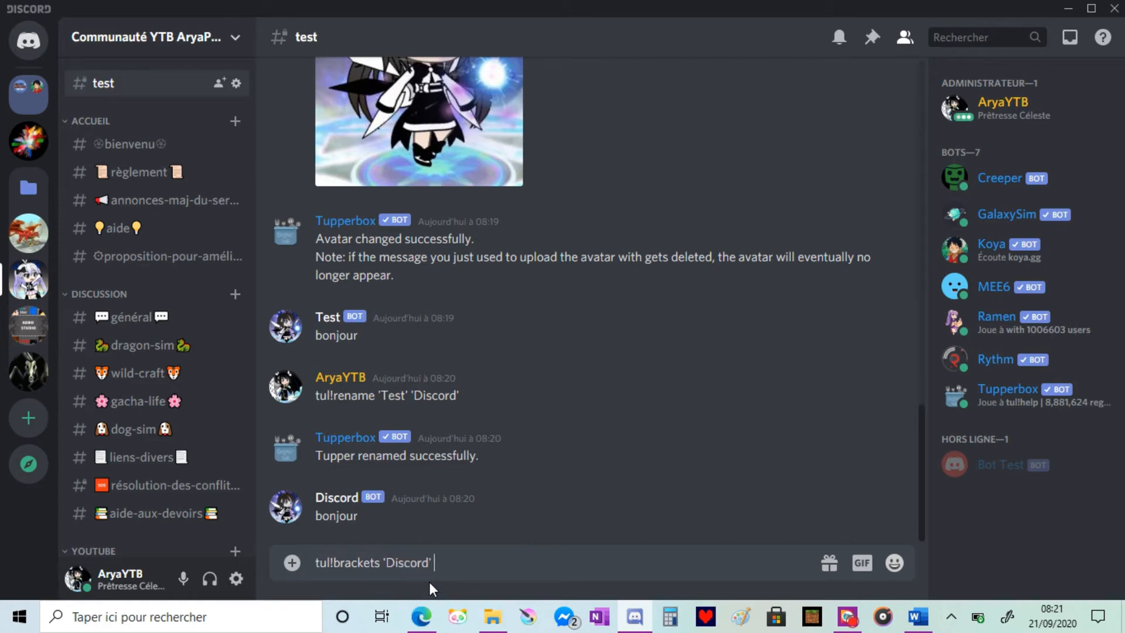
text(:text)
key(Return)
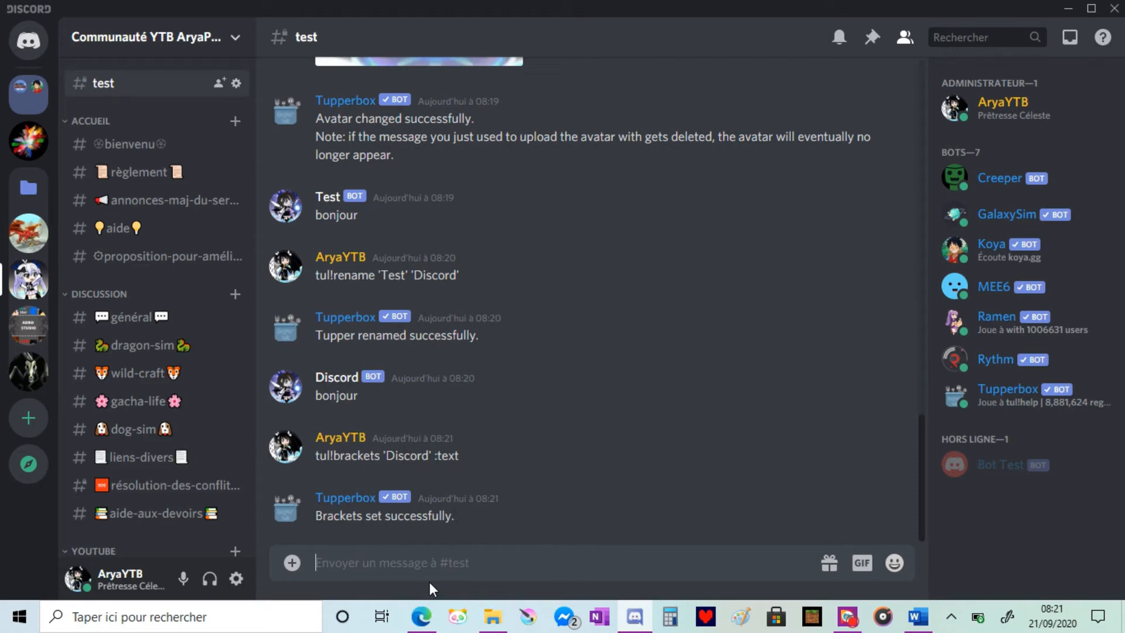
Test the old prefix by sending !bonjour, and the new prefix by sending :bonjour
text(!)
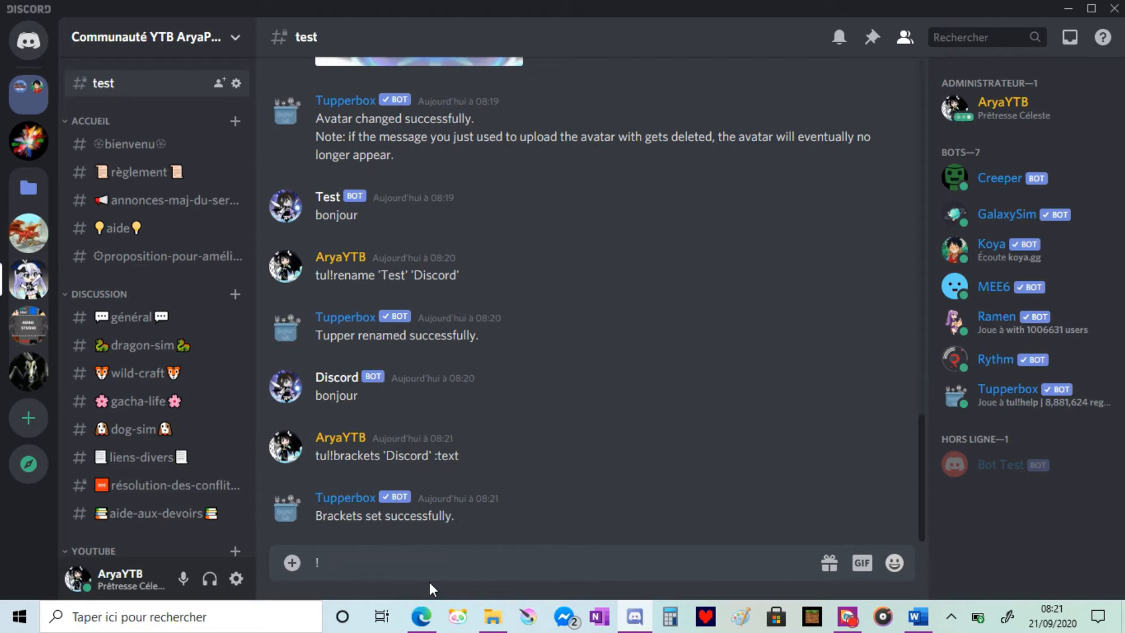
text(bonjour)
key(Return)
text(!)
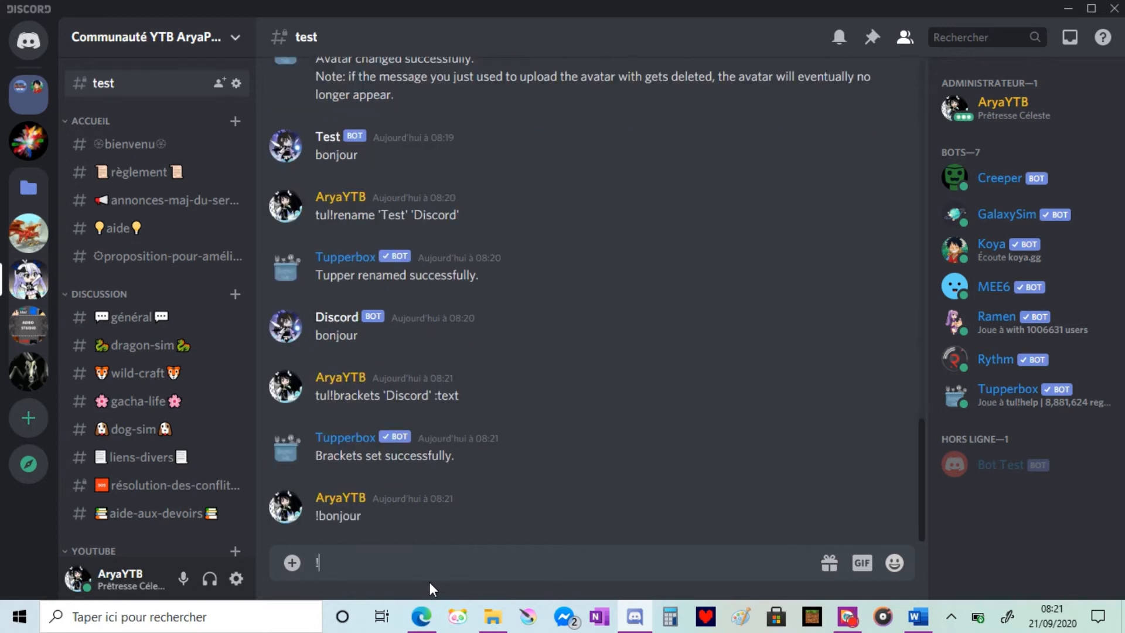
key(BackSpace)
text(:bonjour)
key(Return)
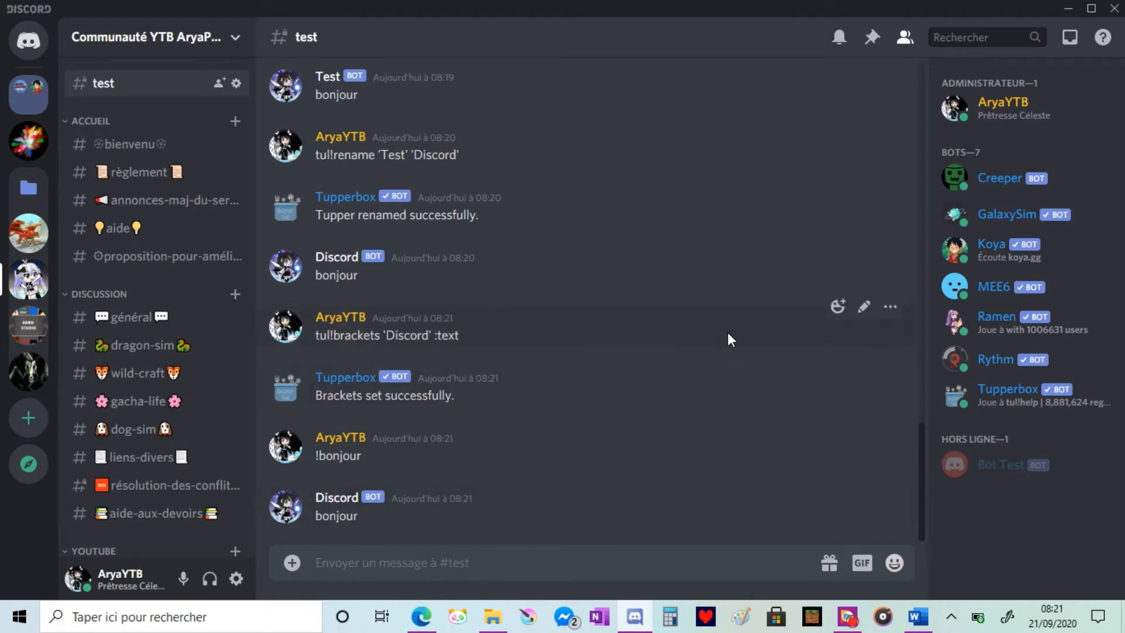
Consult the command list in the Word document, return to Discord and request the registered mini bots with tul!list
click(918, 616)
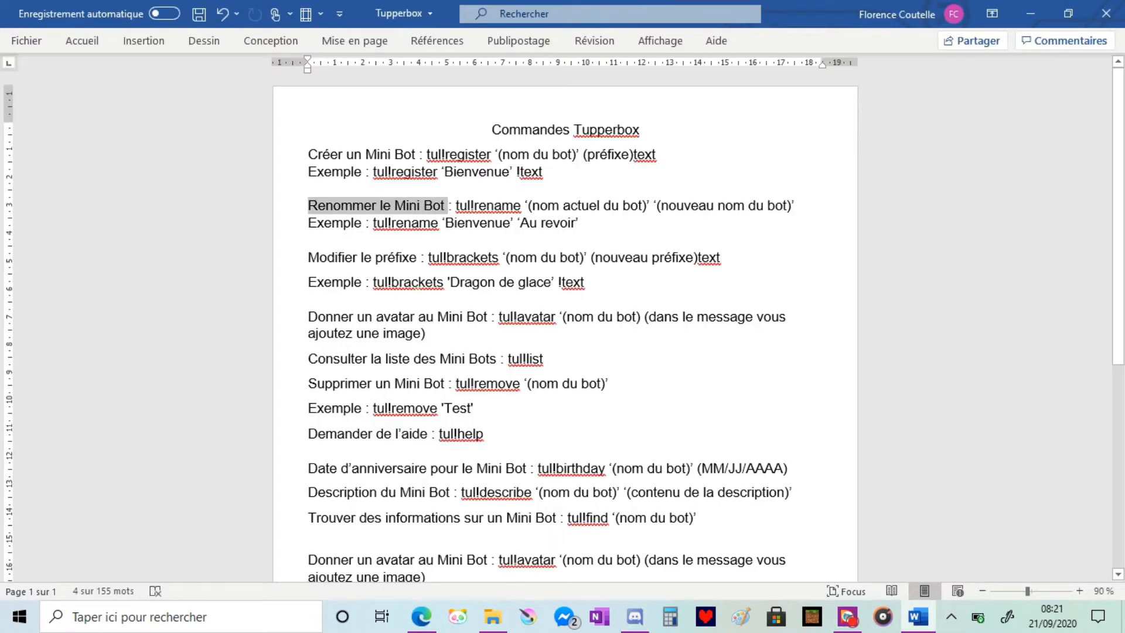
click(309, 240)
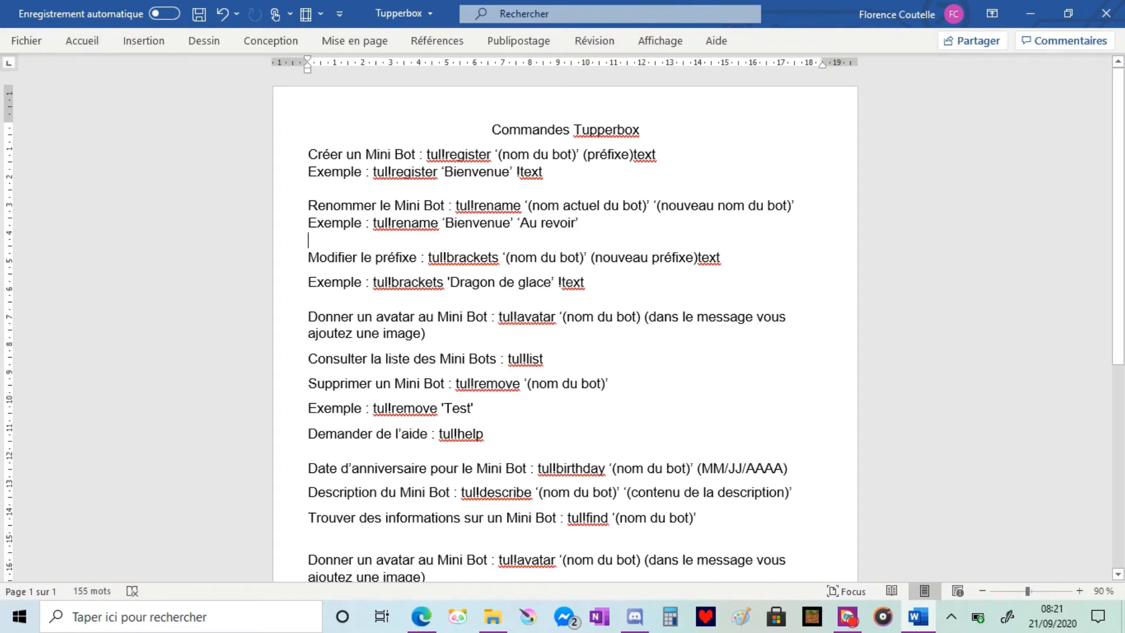
click(642, 619)
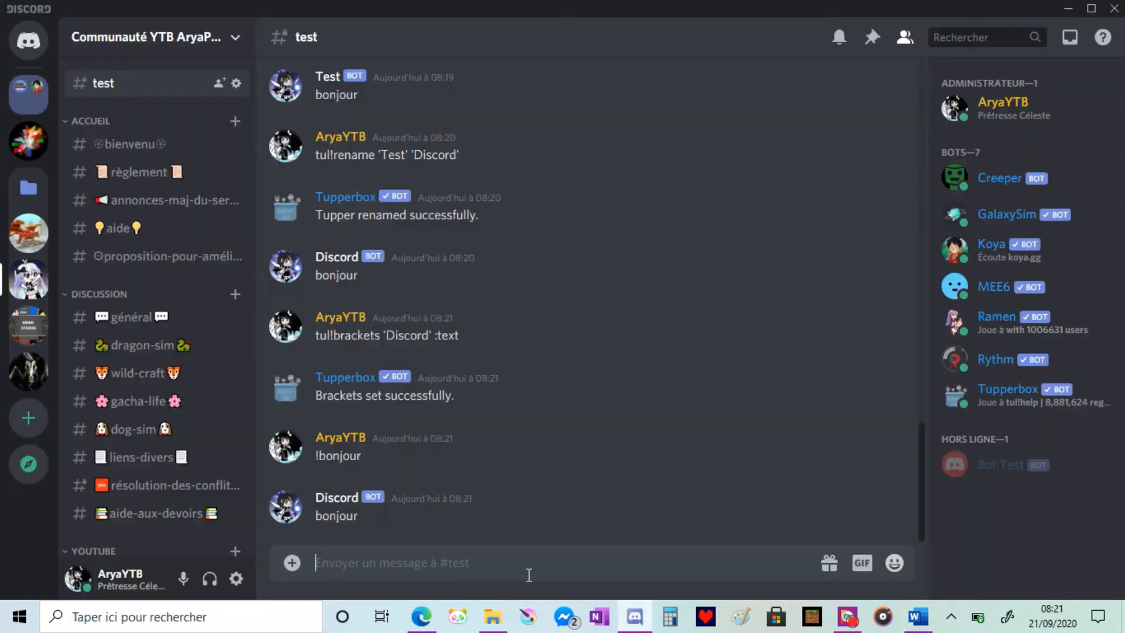
text(tul)
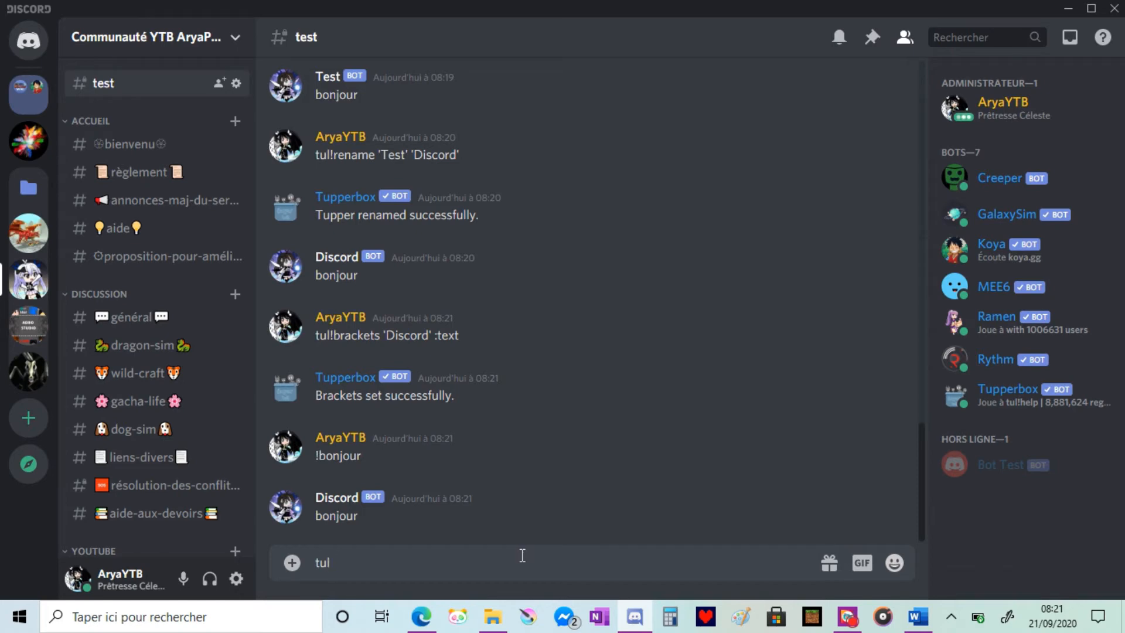
text(!list)
key(Return)
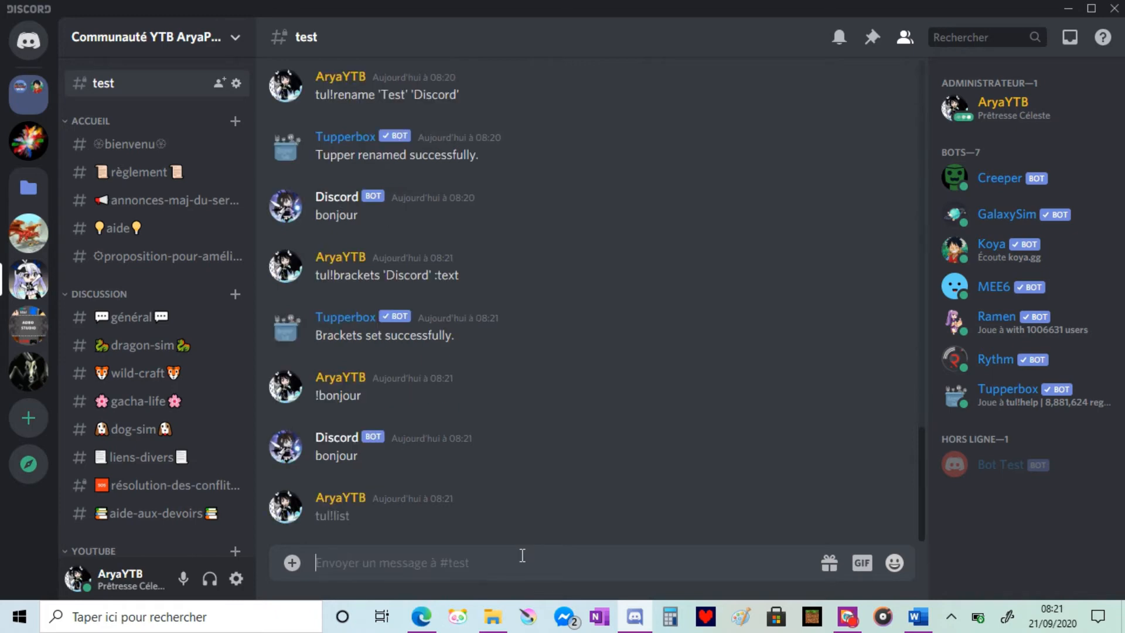
Examine the Chevalier entry's brackets, avatar URL and message total, and go to the list's last page to view the Discord bot's entry
scroll(510, 284, up, 3)
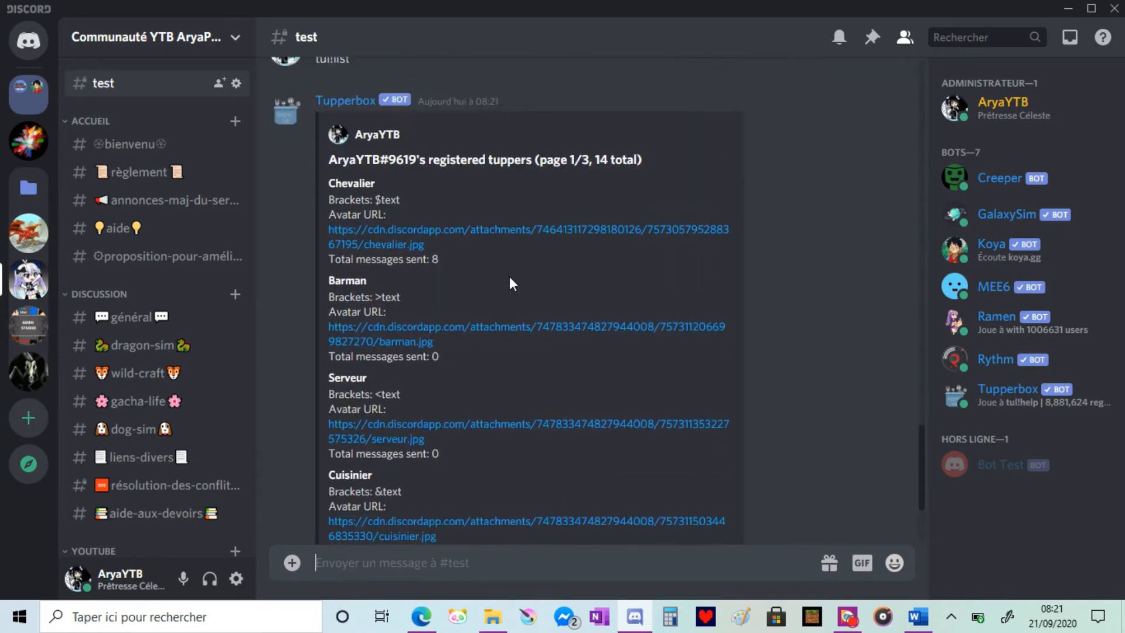
drag(328, 183, 409, 203)
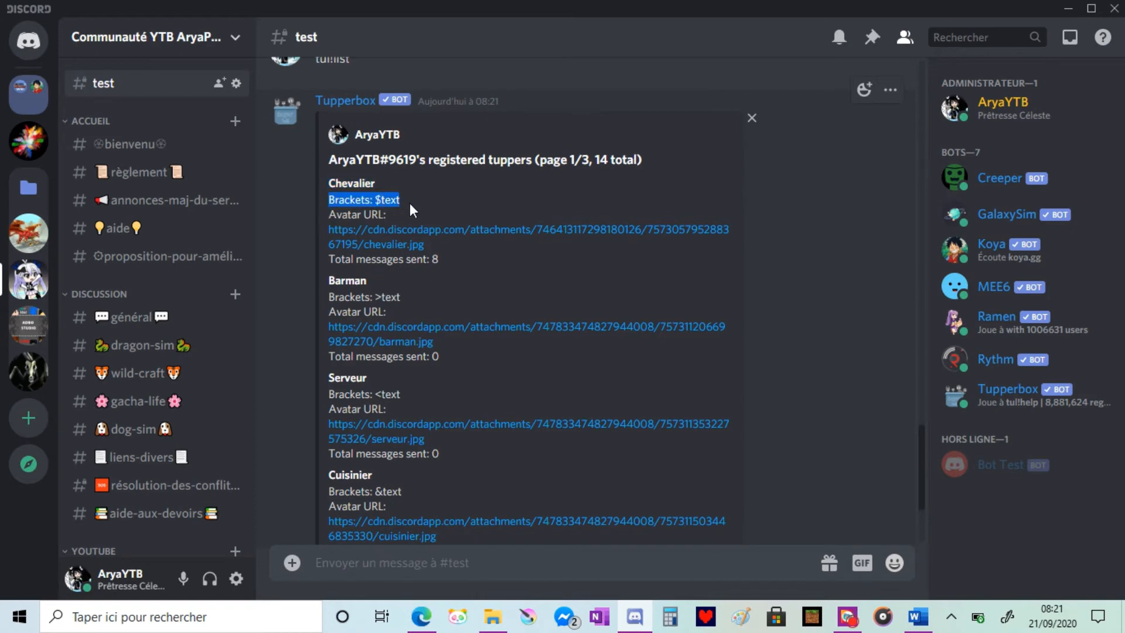
drag(328, 214, 443, 251)
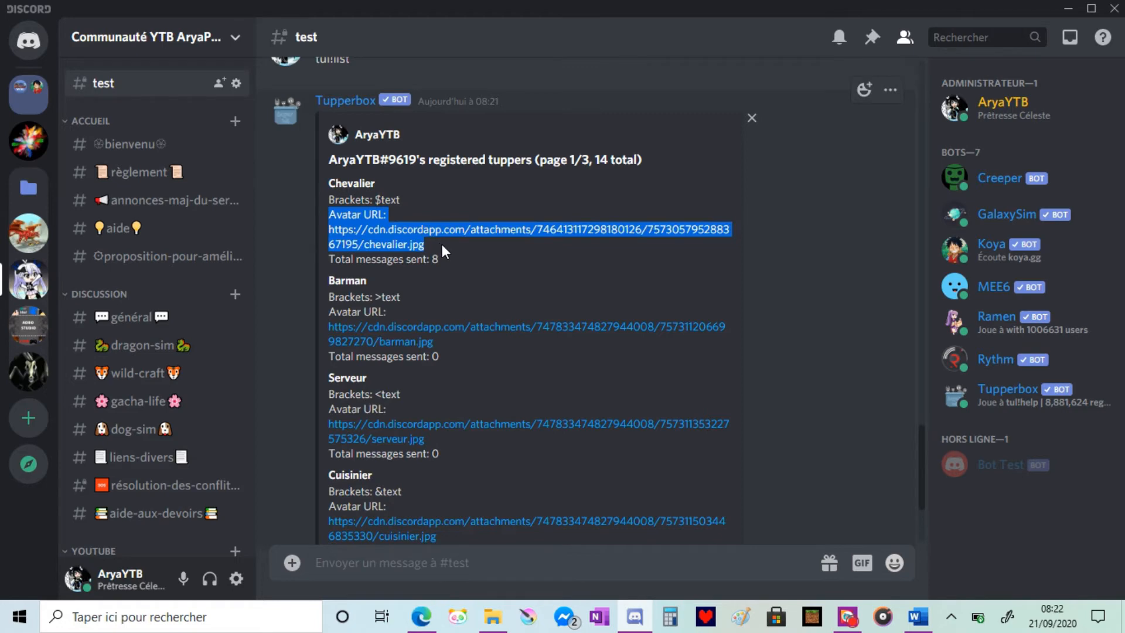
click(440, 261)
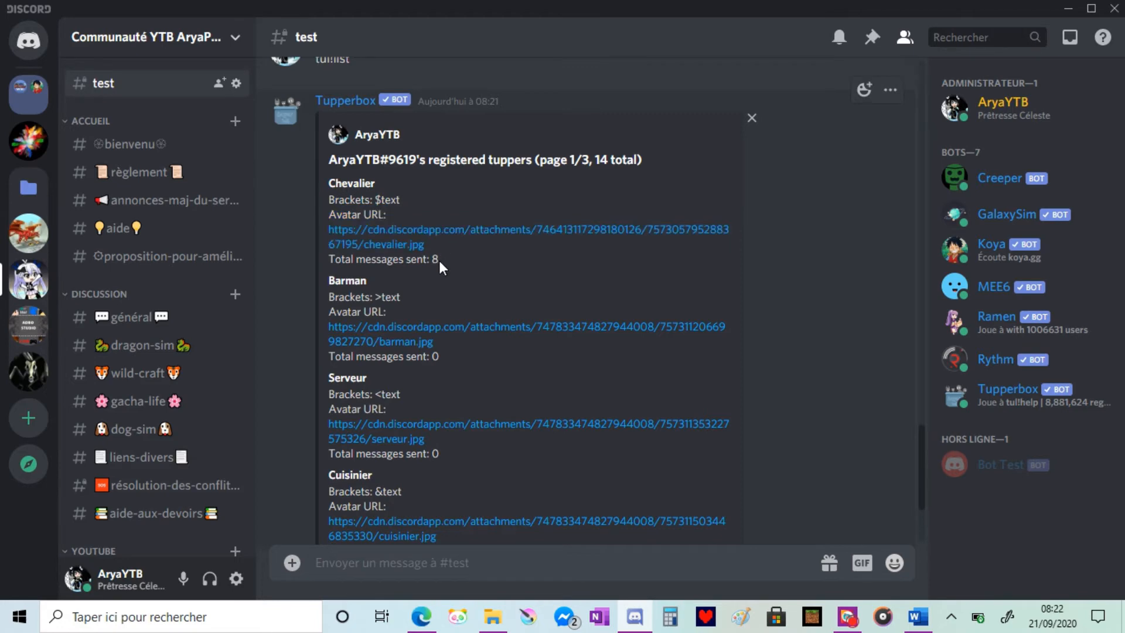
scroll(434, 249, down, 3)
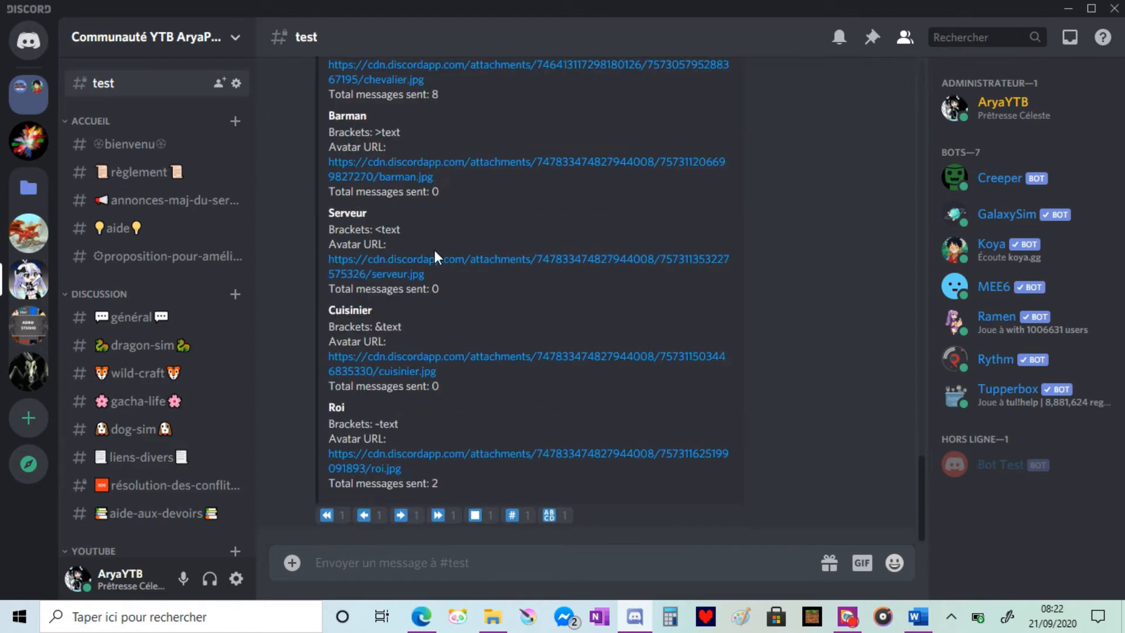
click(453, 516)
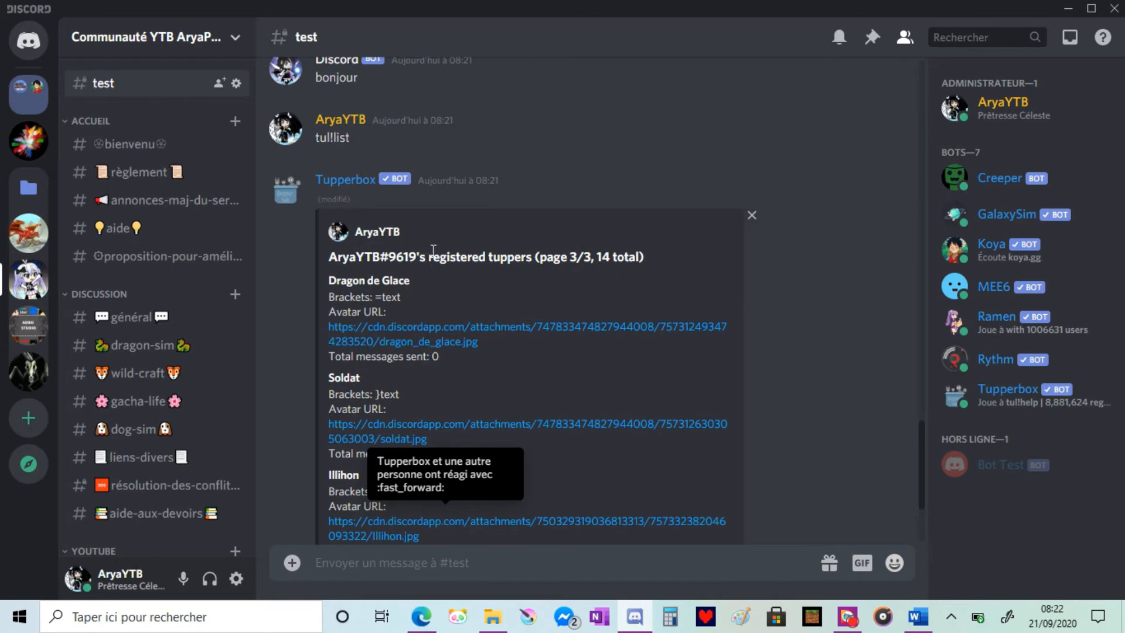
scroll(434, 251, down, 3)
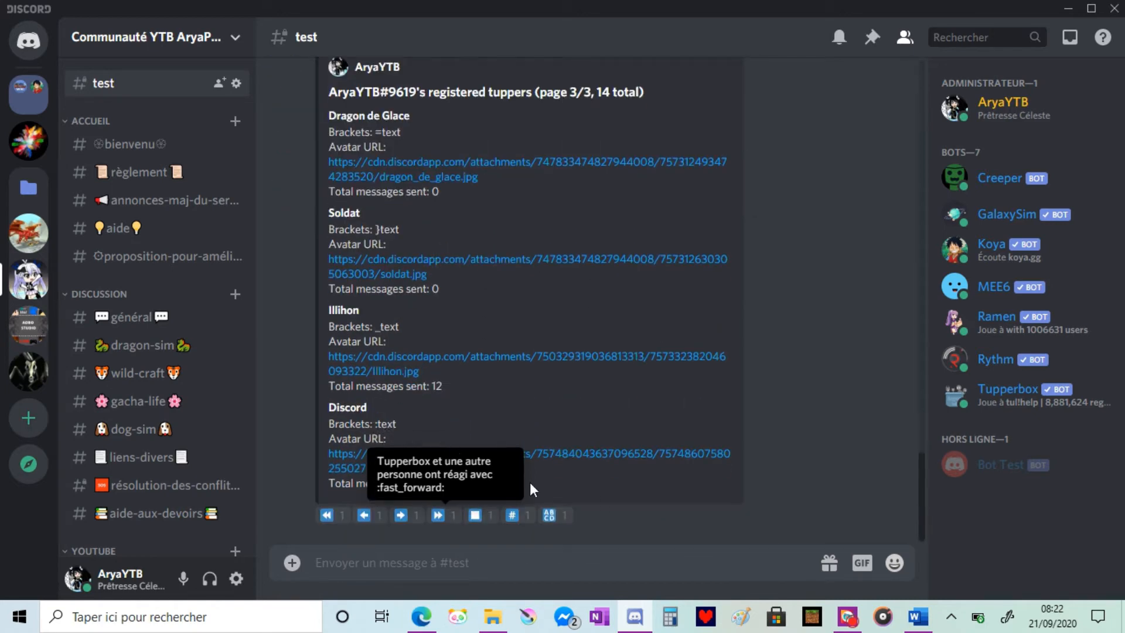
Check the birthday command in the Word document, and in Discord send tul!birthday 'Discord' with the bot's birth date in month/day/year format
click(491, 564)
click(930, 626)
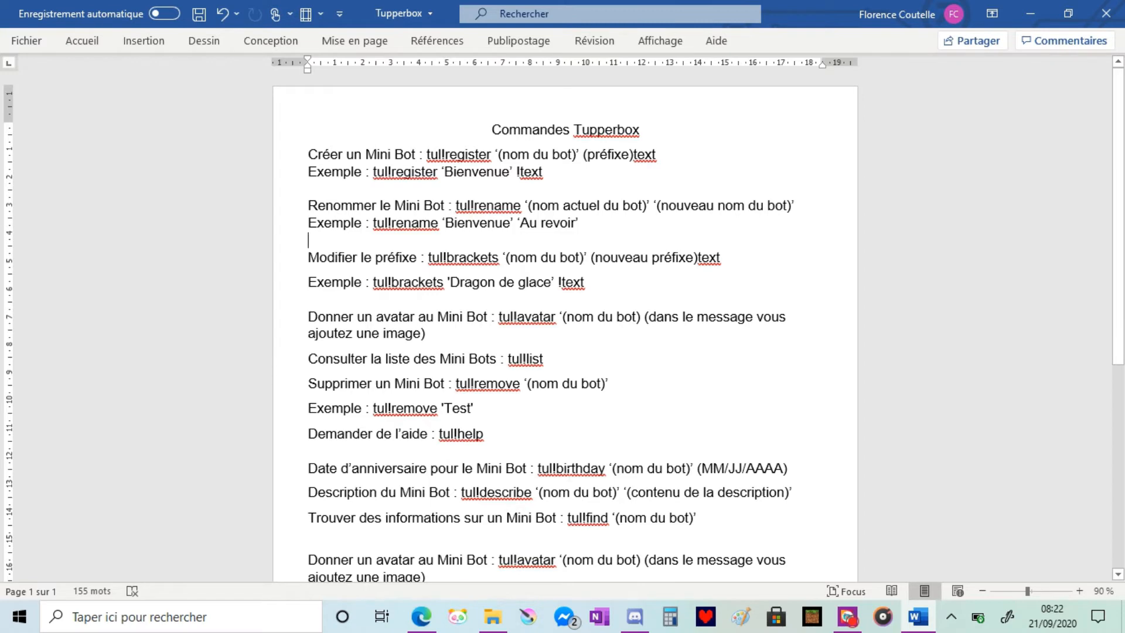
click(634, 616)
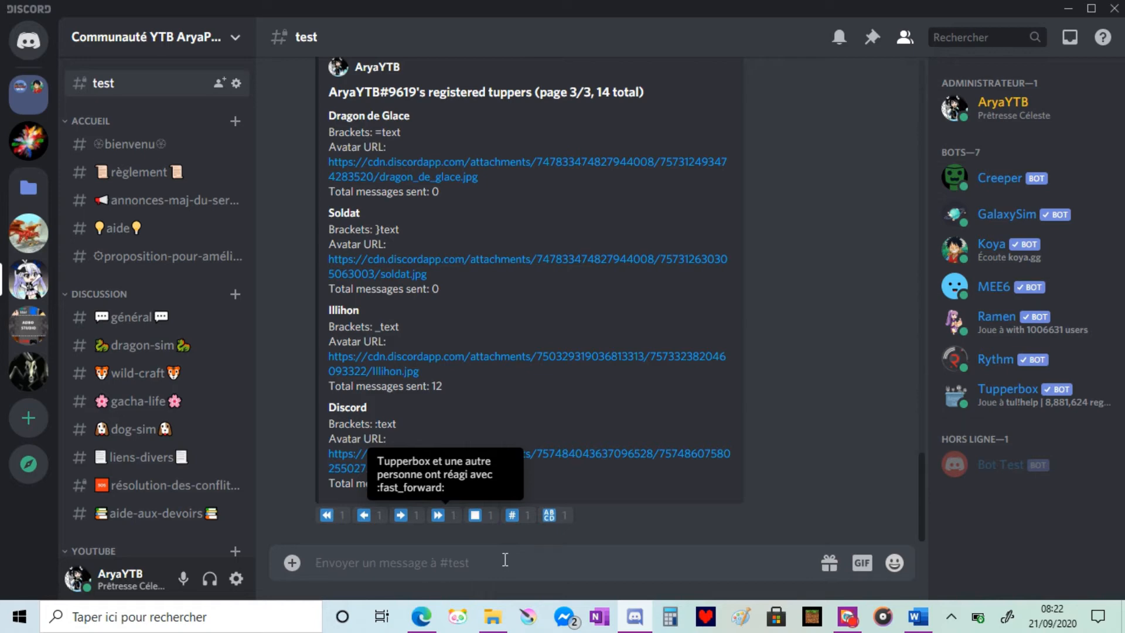
text(t)
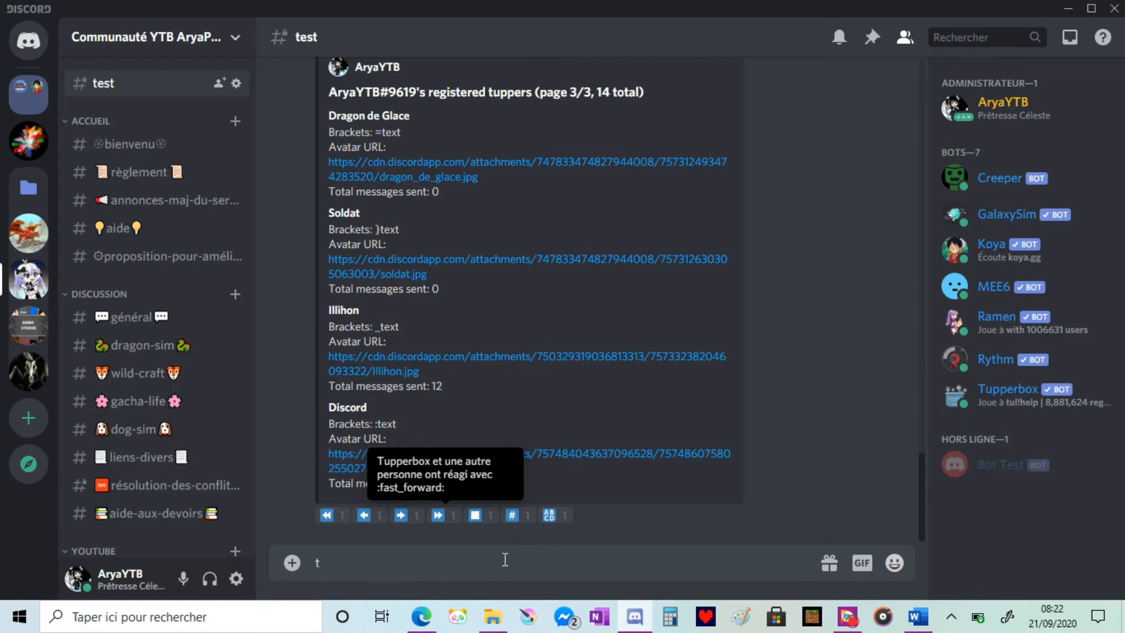
text(ul!birthday 'Disc)
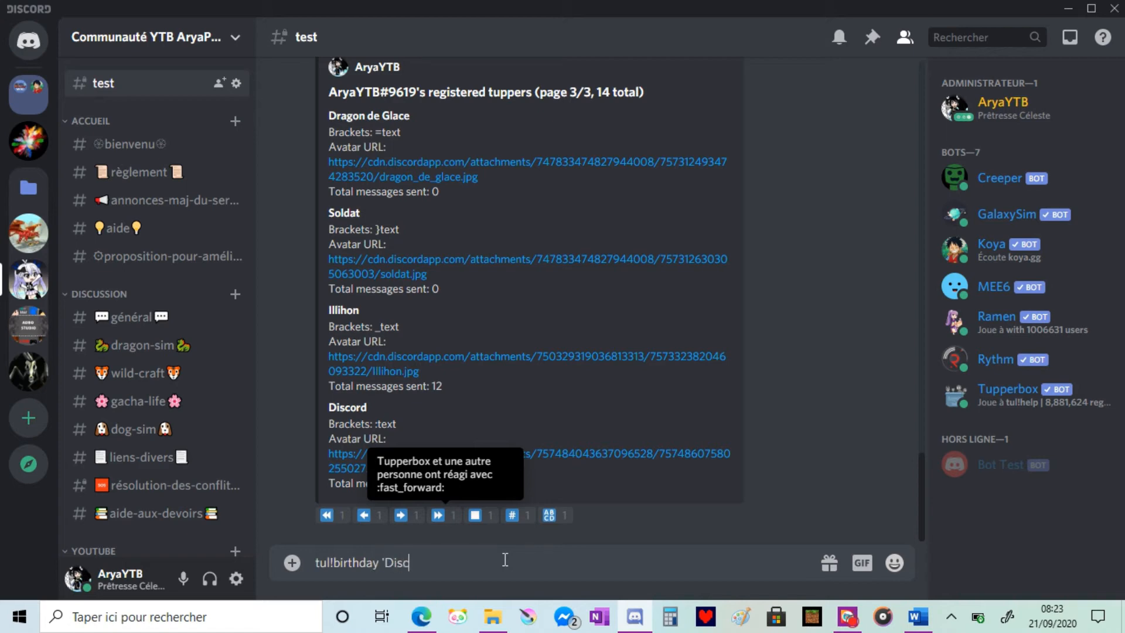
text(ord' 31)
key(BackSpace)
key(BackSpace)
text(12)
key(BackSpace)
key(BackSpace)
text(12/15/1530)
key(Return)
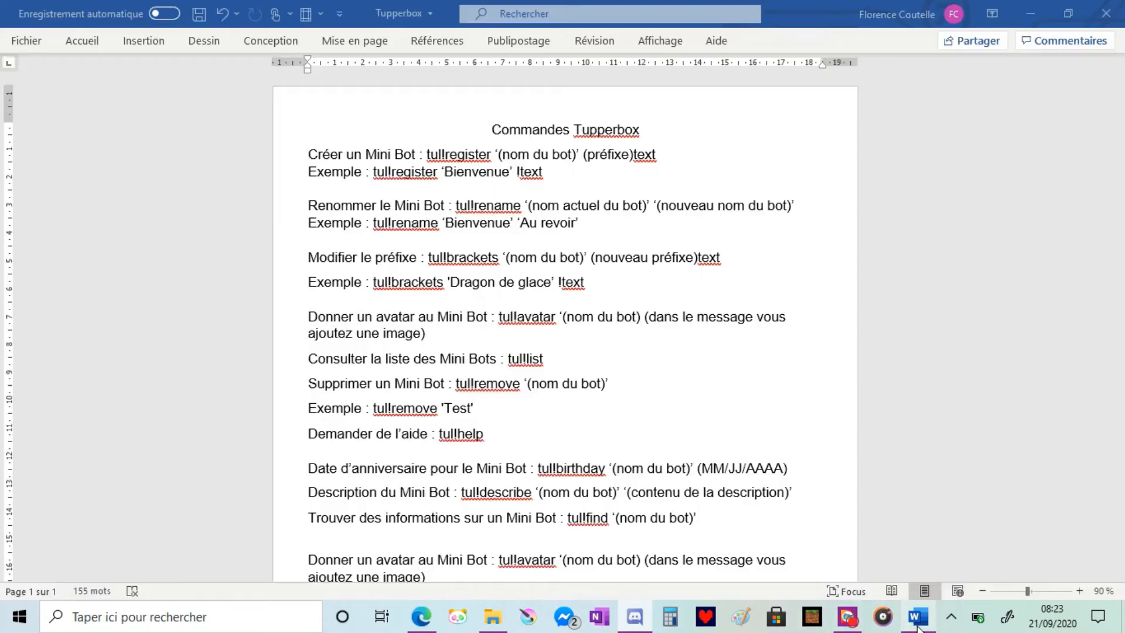
Highlight the description command in the Word document, and in Discord send tul!describe 'Discord' 'Bot pour vidéo'
click(918, 616)
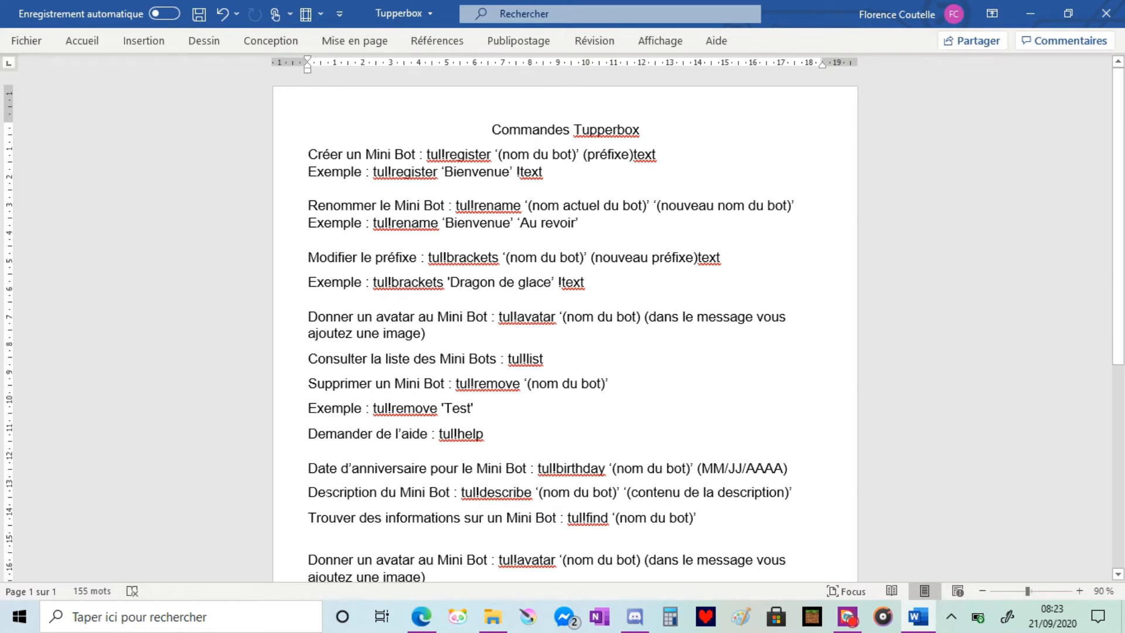
drag(308, 493, 509, 493)
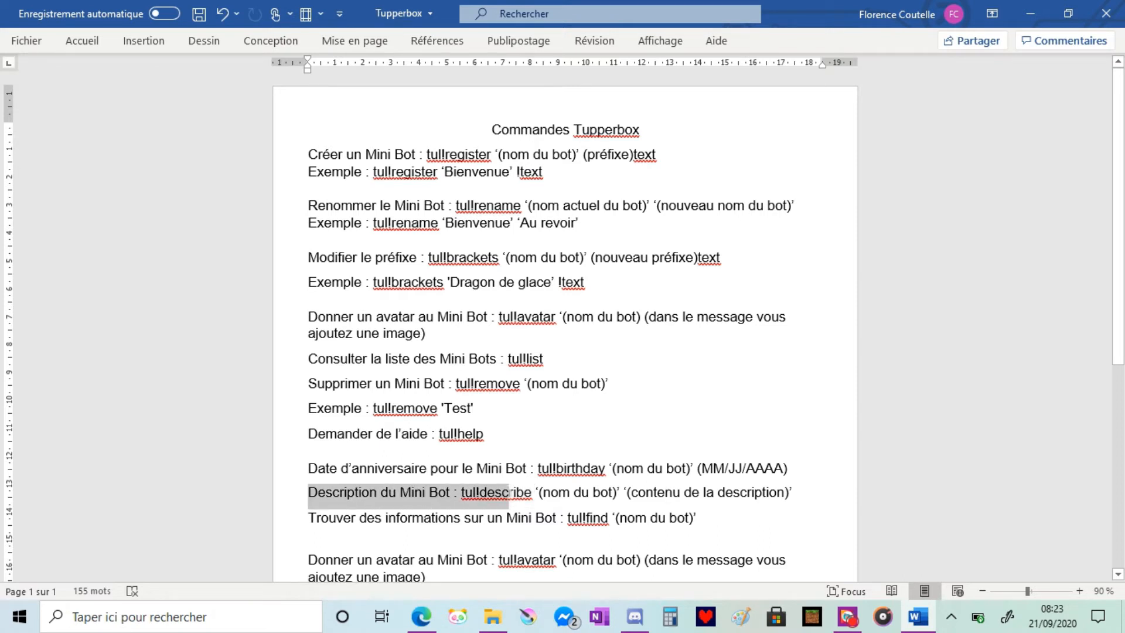
click(634, 616)
text(tul!describe 'T)
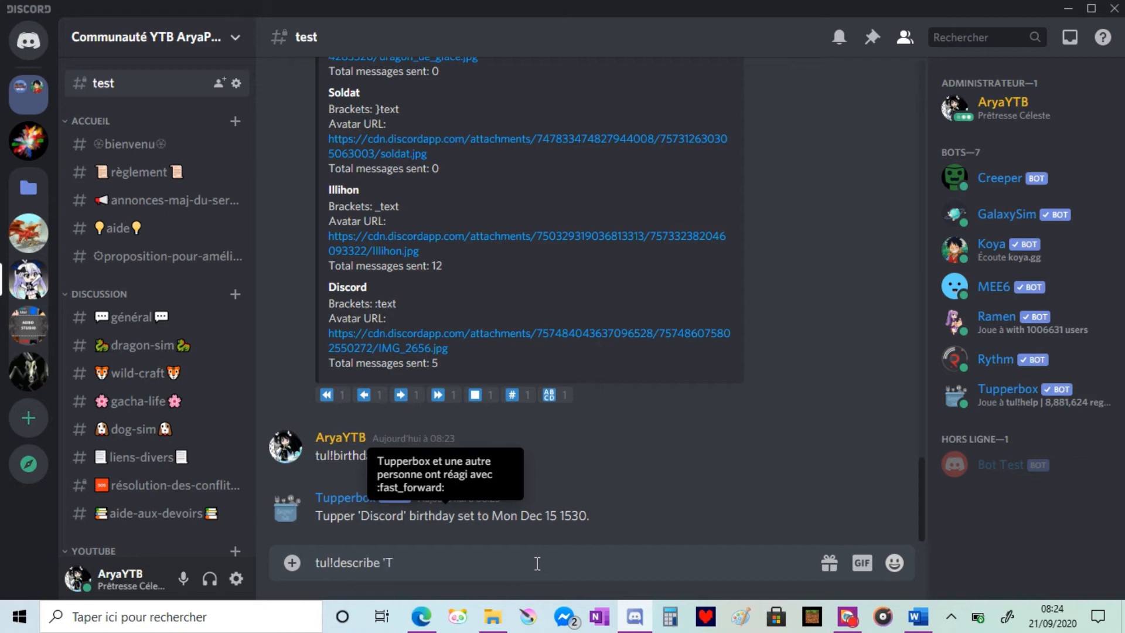
key(BackSpace)
text(Discord')
text(Bot pour vidéo')
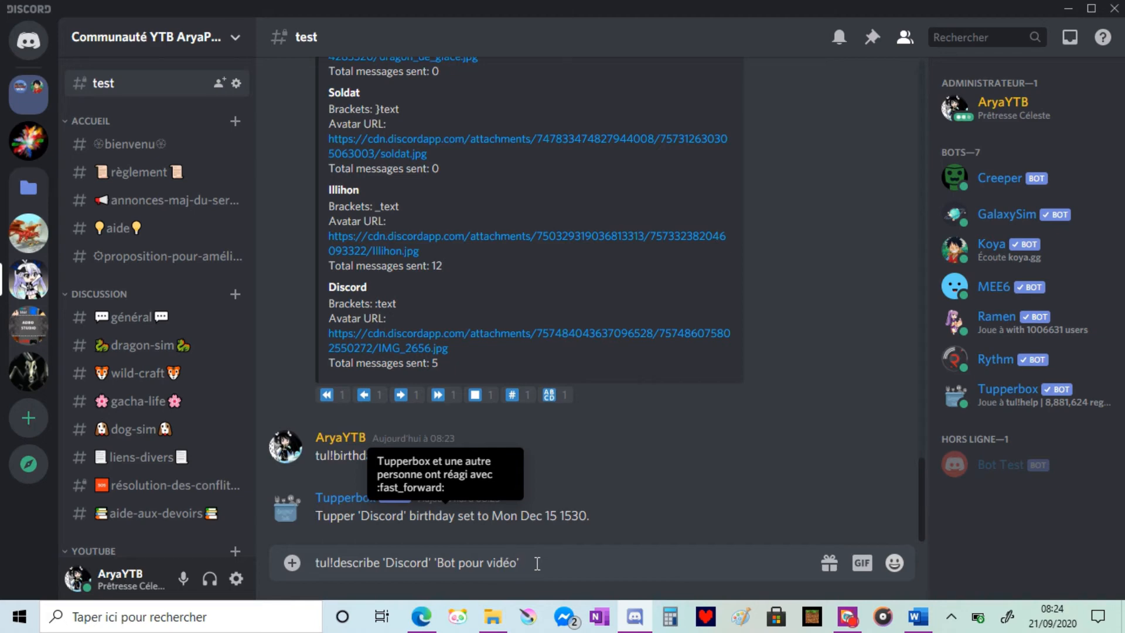
key(Return)
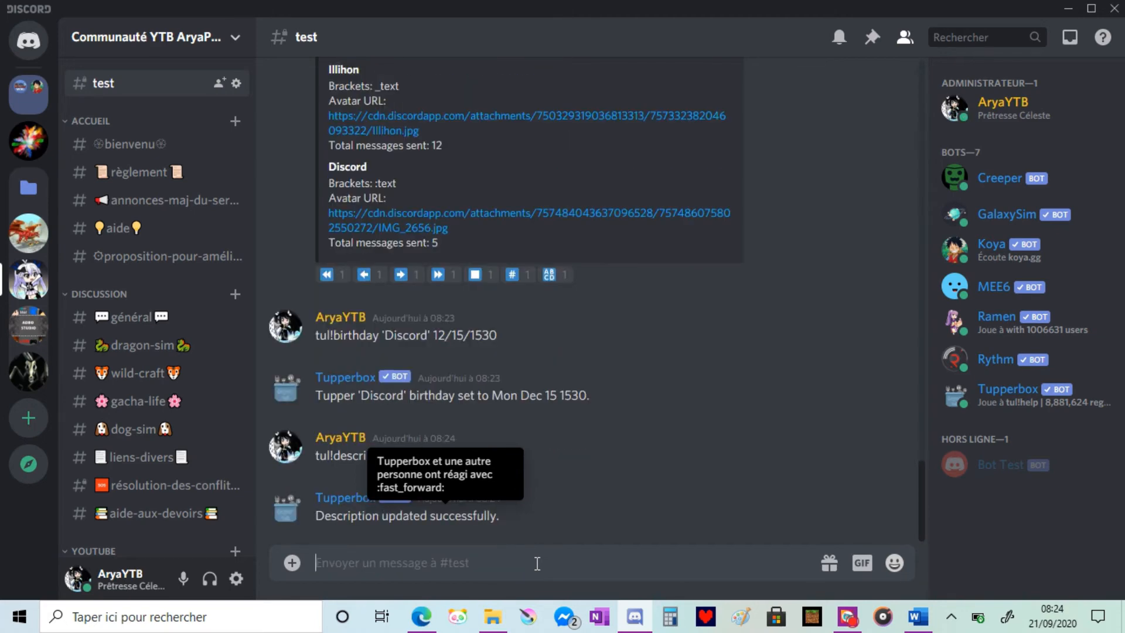
Send tul!list, go to the list's last page and highlight the Discord bot's description
text(tul!list)
key(Return)
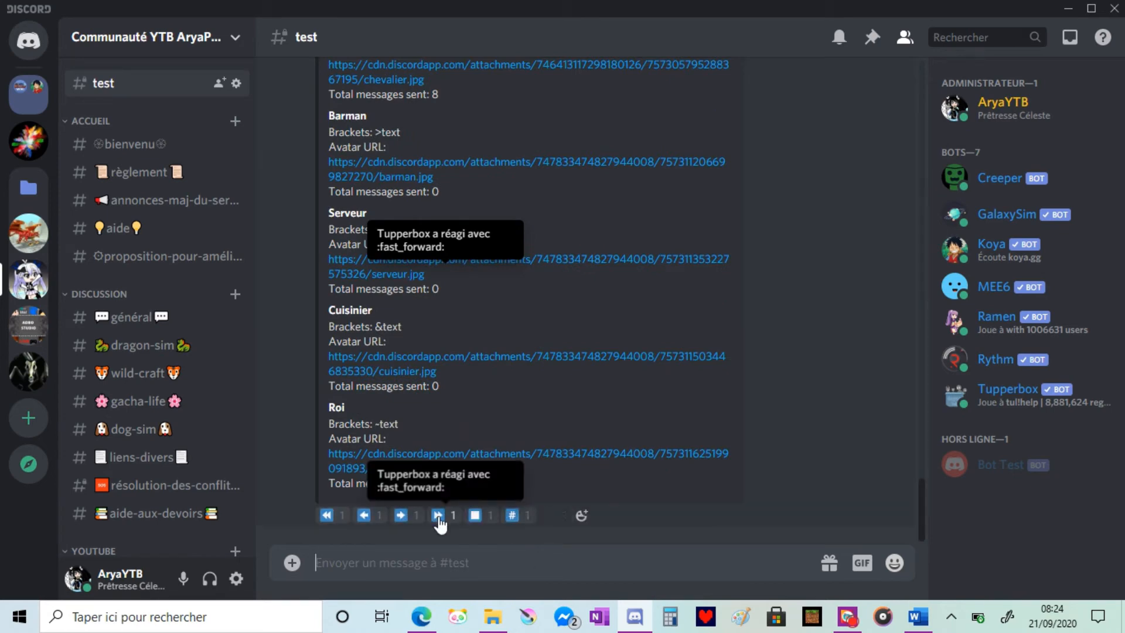
click(438, 517)
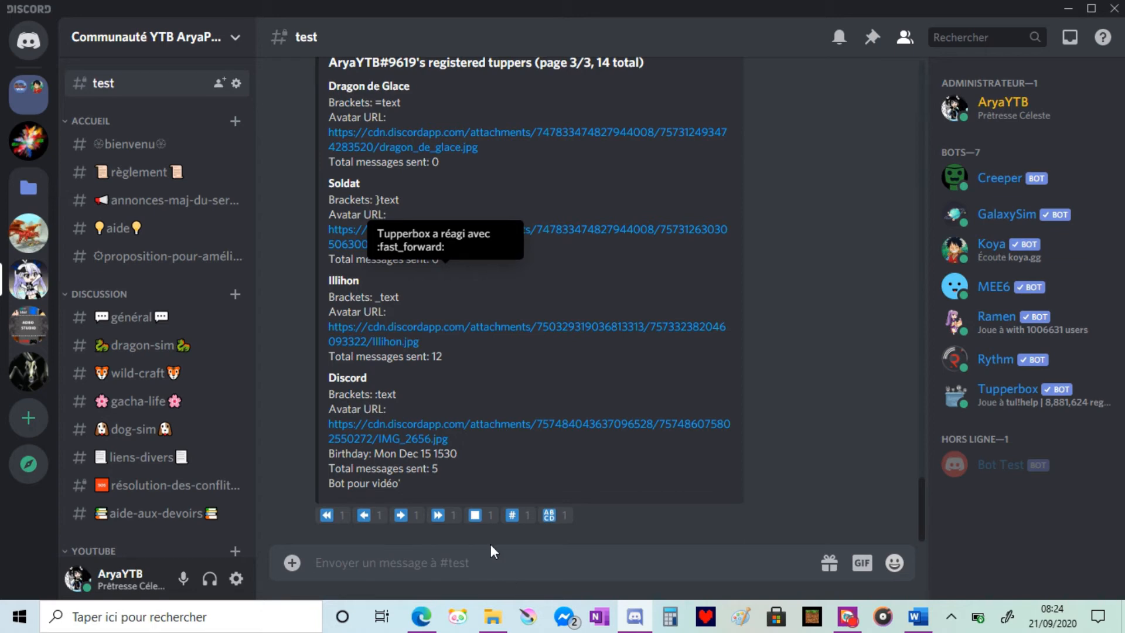
drag(331, 482, 406, 480)
click(464, 573)
scroll(620, 506, up, 5)
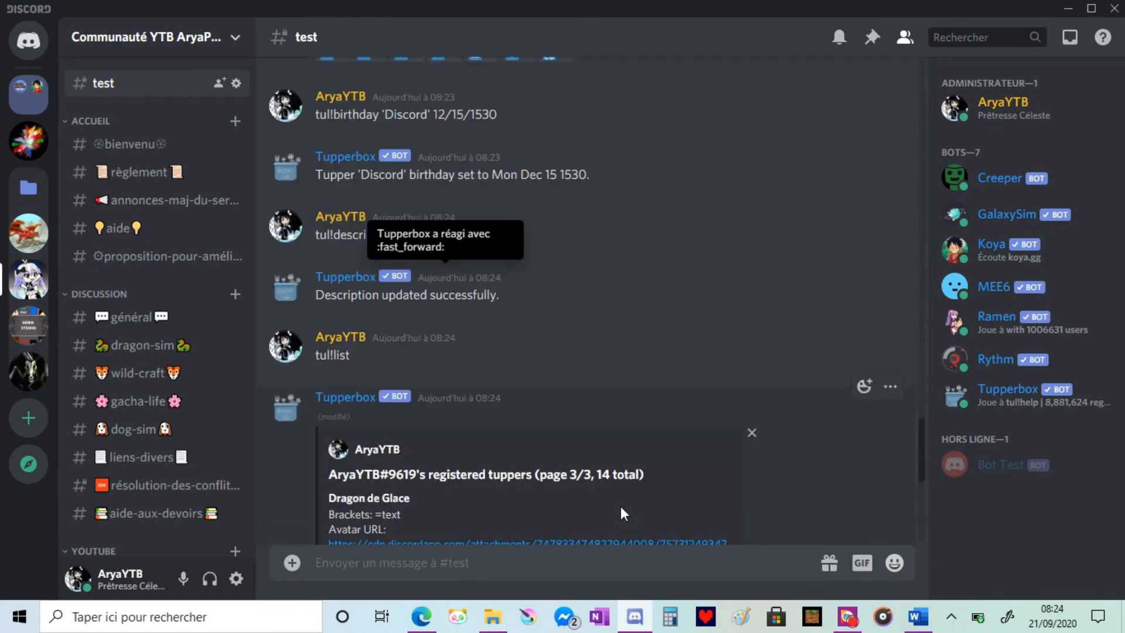
scroll(620, 514, up, 2)
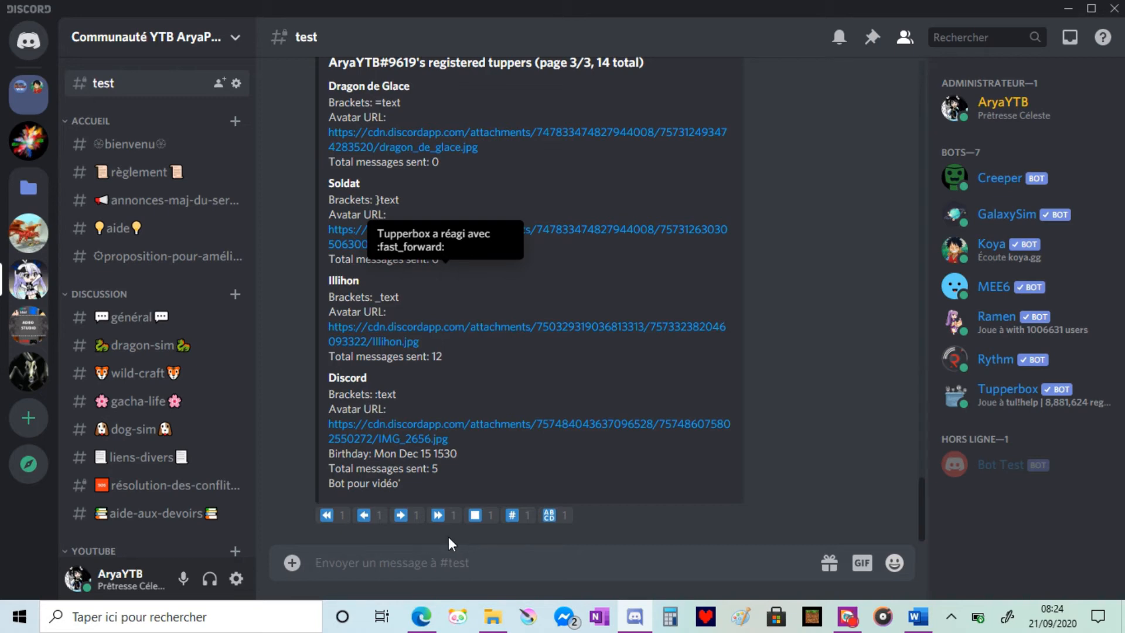
Check the find command in the Word document, and in Discord send tul!find 'Discord'
click(915, 618)
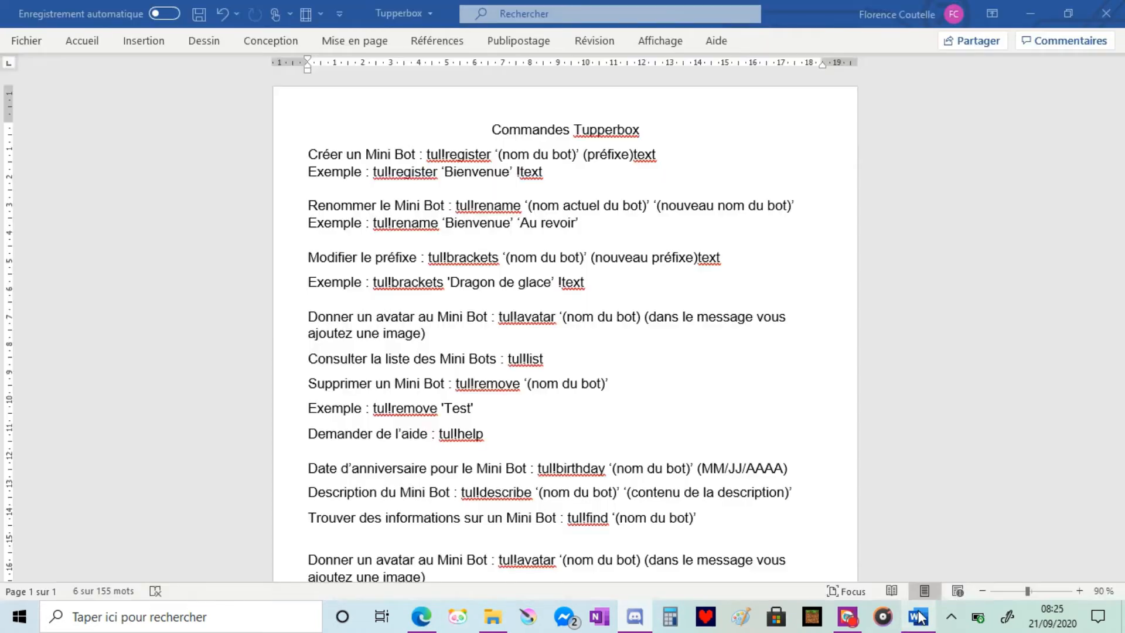
click(647, 517)
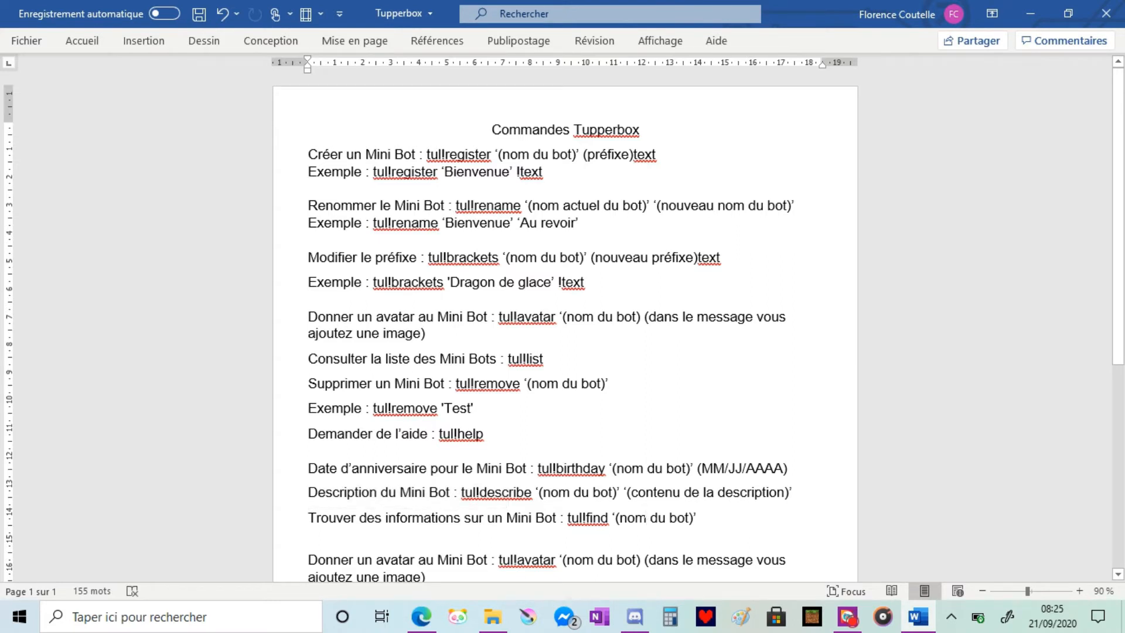
scroll(647, 517, down, 1)
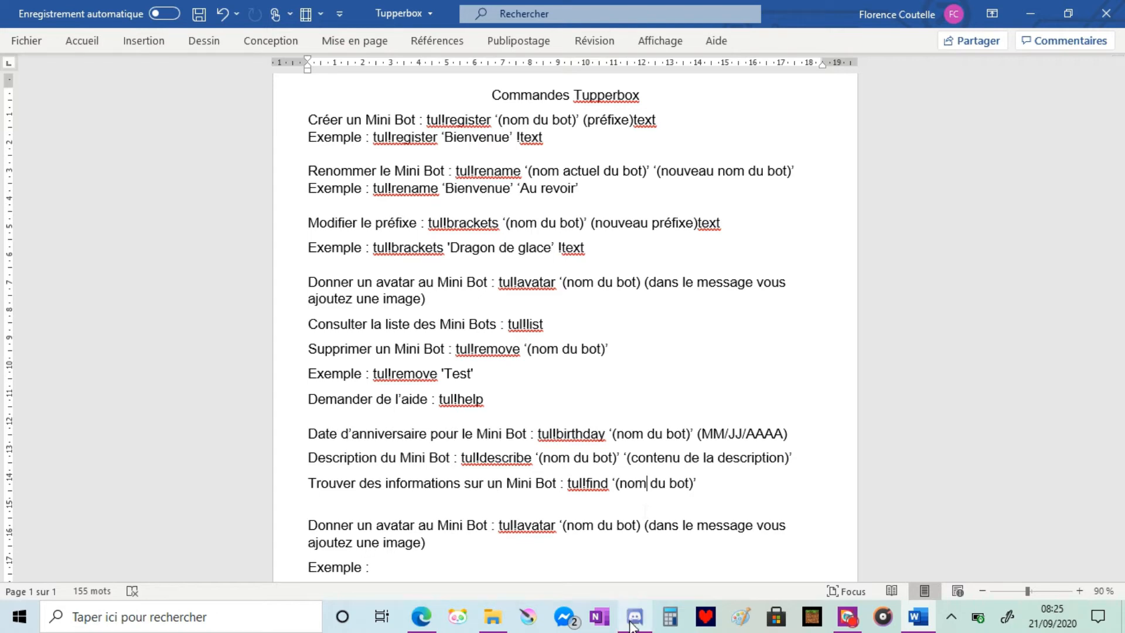
key(alt+Tab)
text(tu)
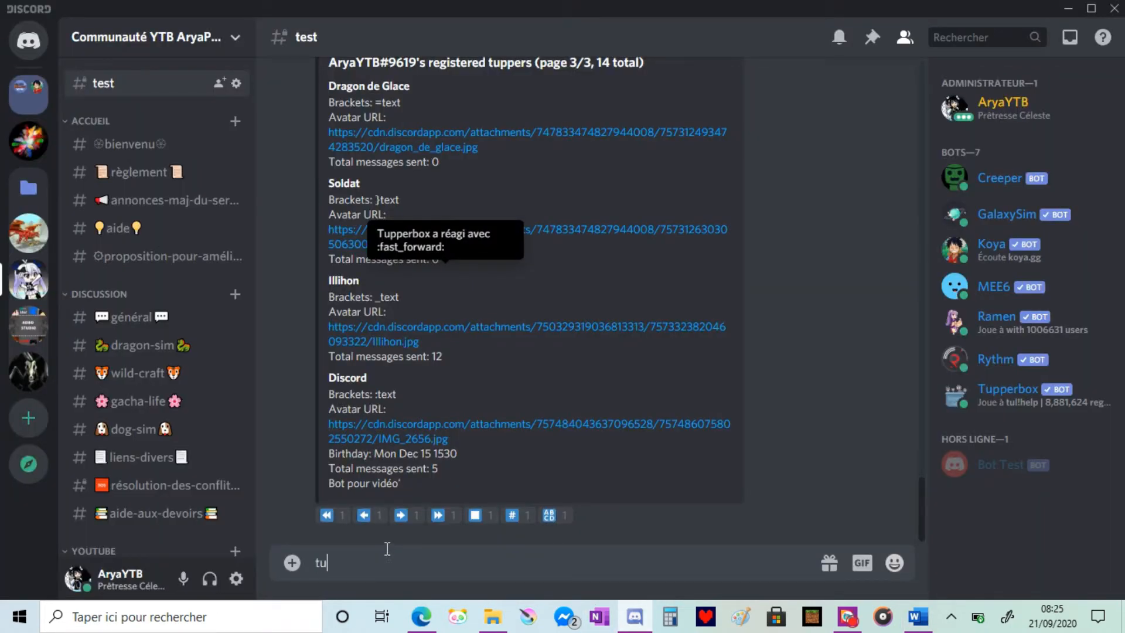
text(l!find 'Discord')
key(Return)
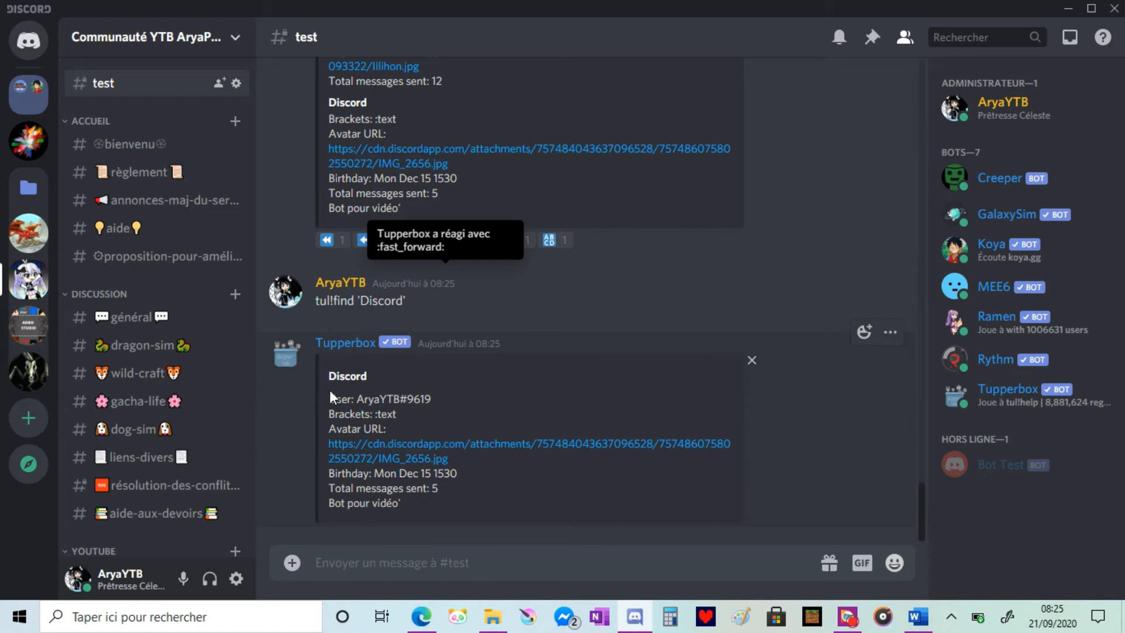
Highlight the Discord bot's full details in the find reply, and its owner's username on the user line
drag(329, 392, 442, 501)
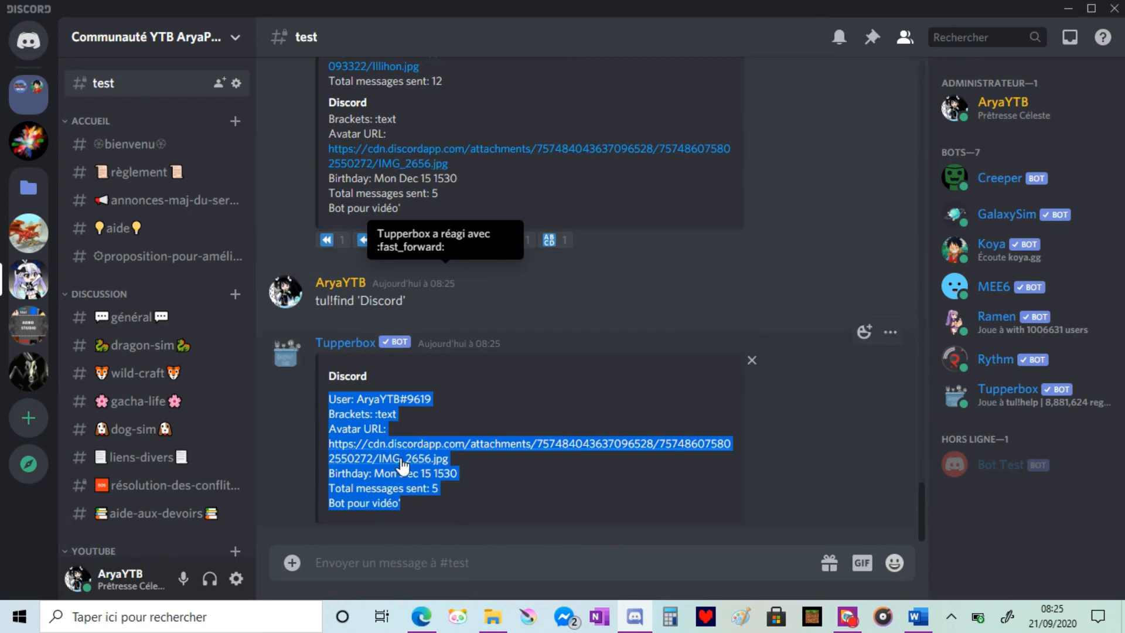
click(376, 568)
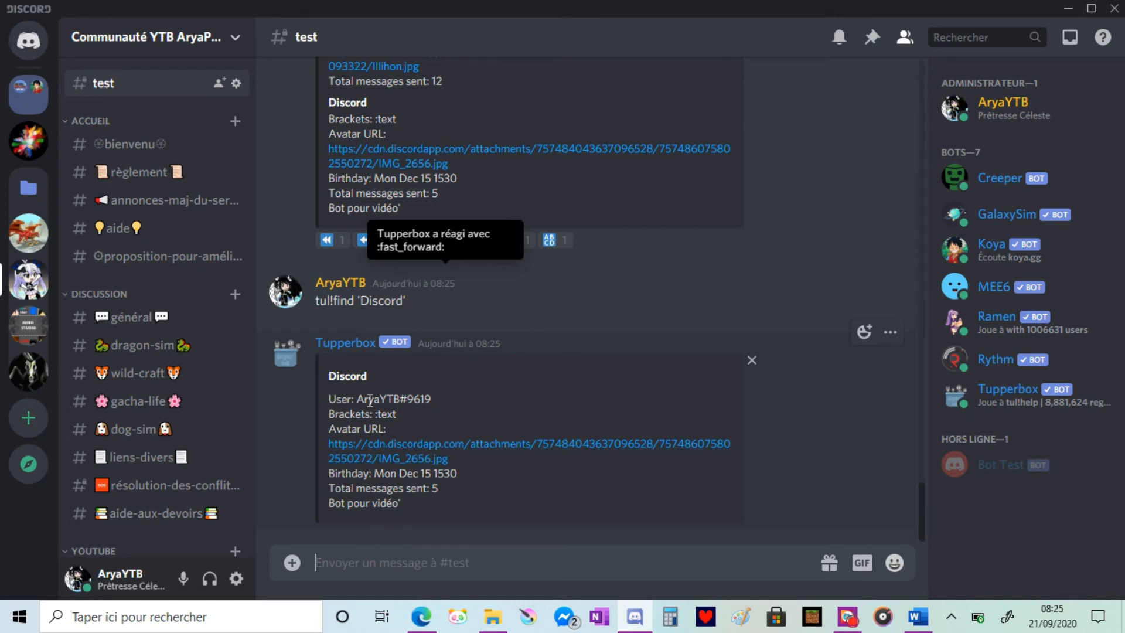
drag(357, 398, 440, 405)
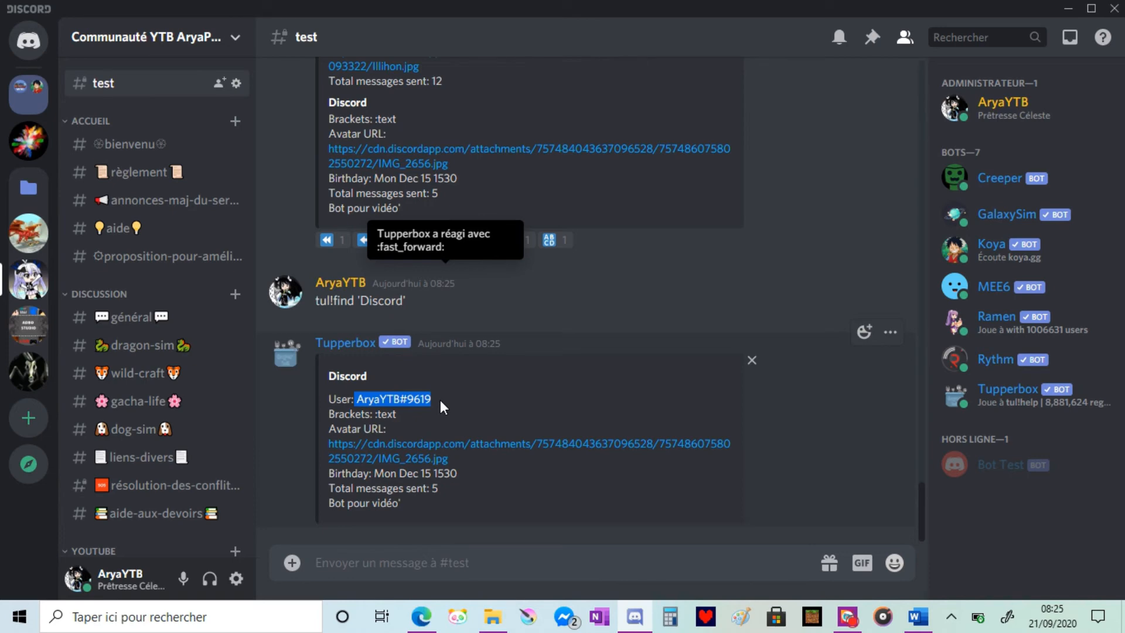
click(410, 563)
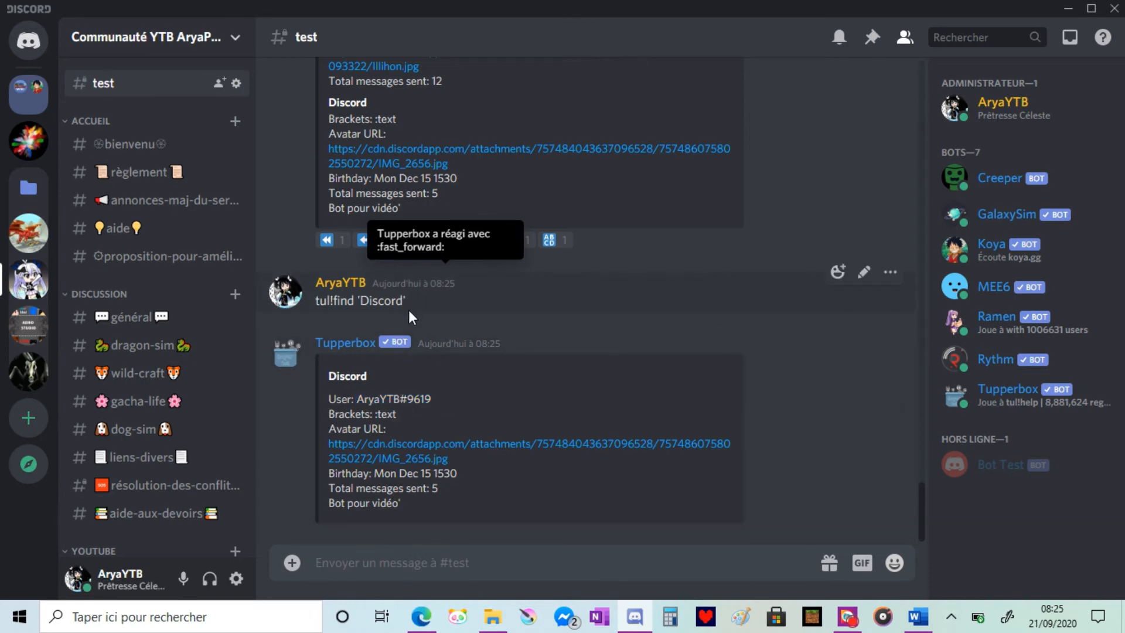
Review the command list in the Word document, and highlight the tul!togglebrackets command on the Tupperbox page in the browser
click(915, 627)
scroll(586, 367, down, 2)
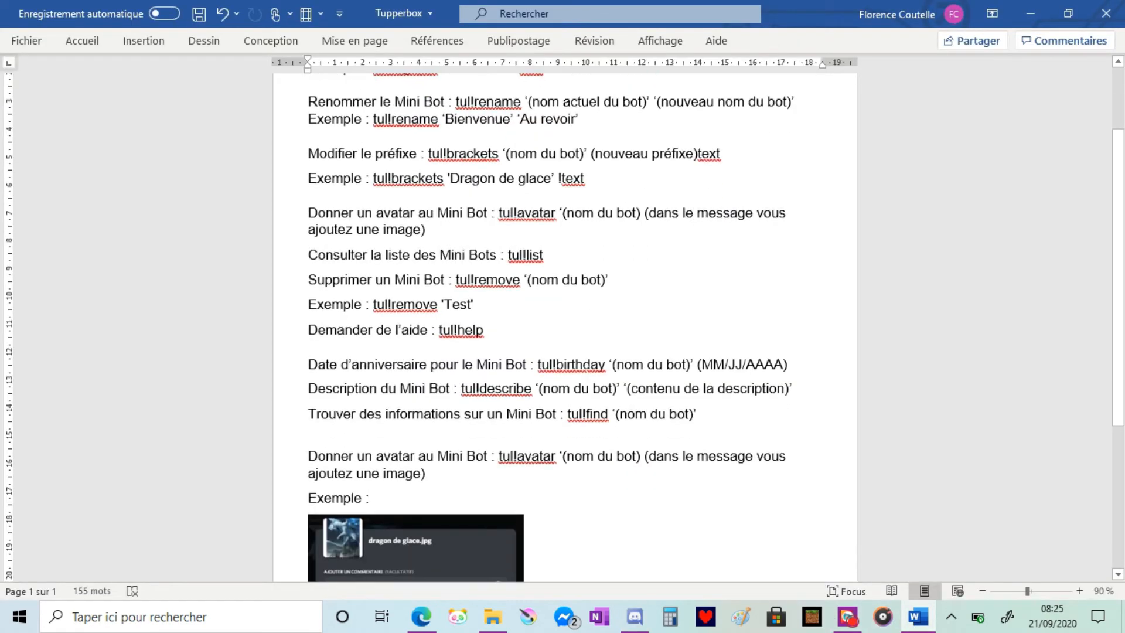
scroll(586, 366, down, 4)
scroll(589, 362, up, 5)
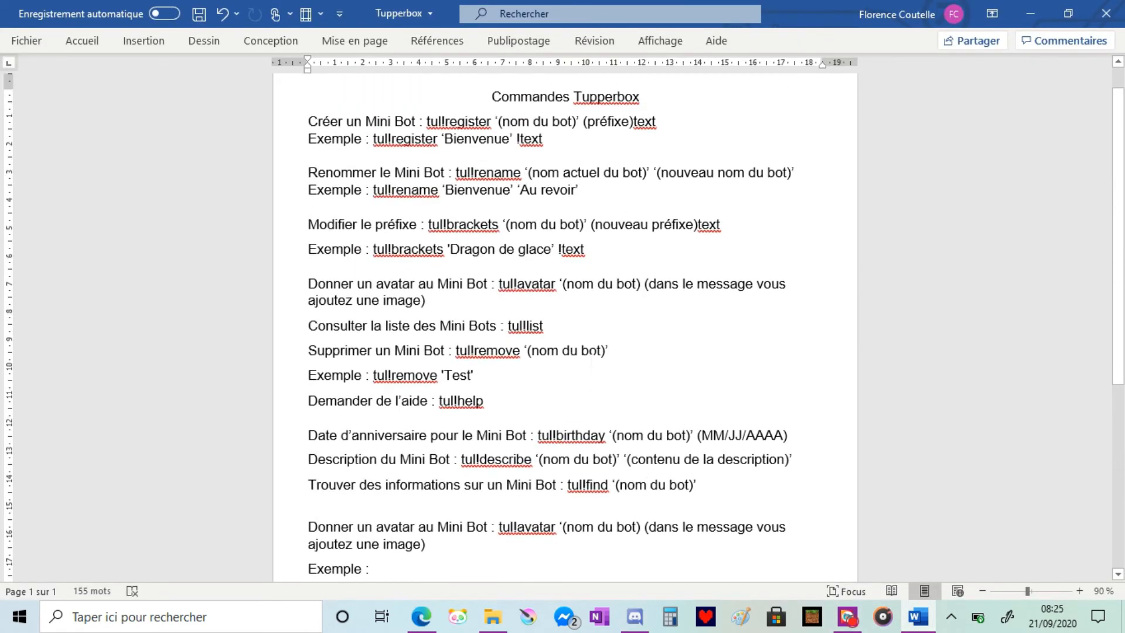
click(422, 618)
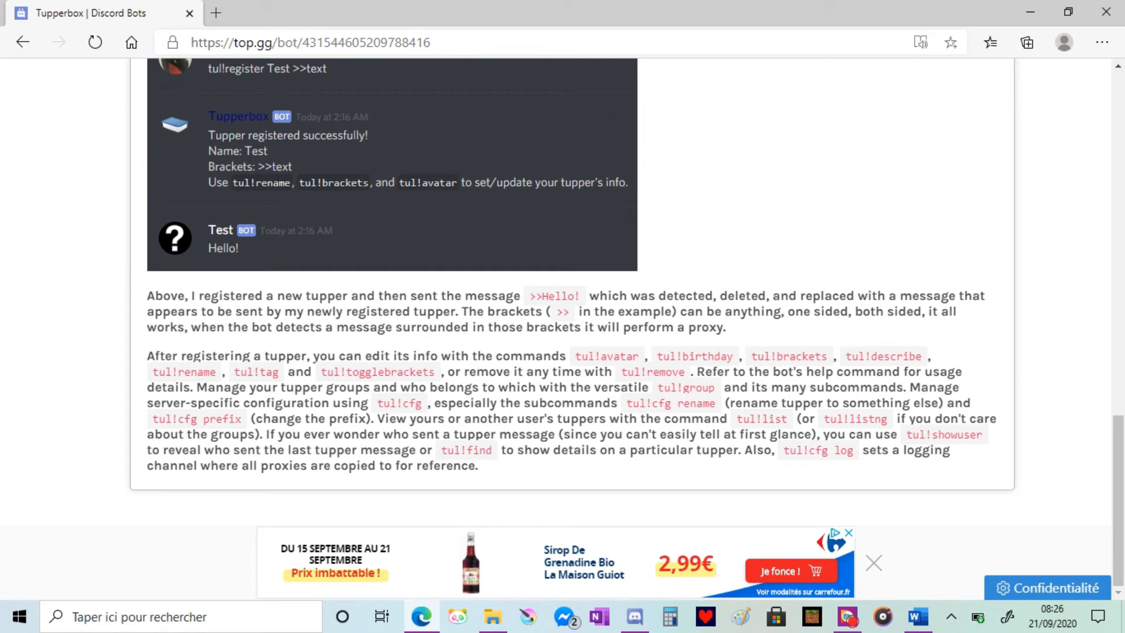
drag(235, 372, 463, 371)
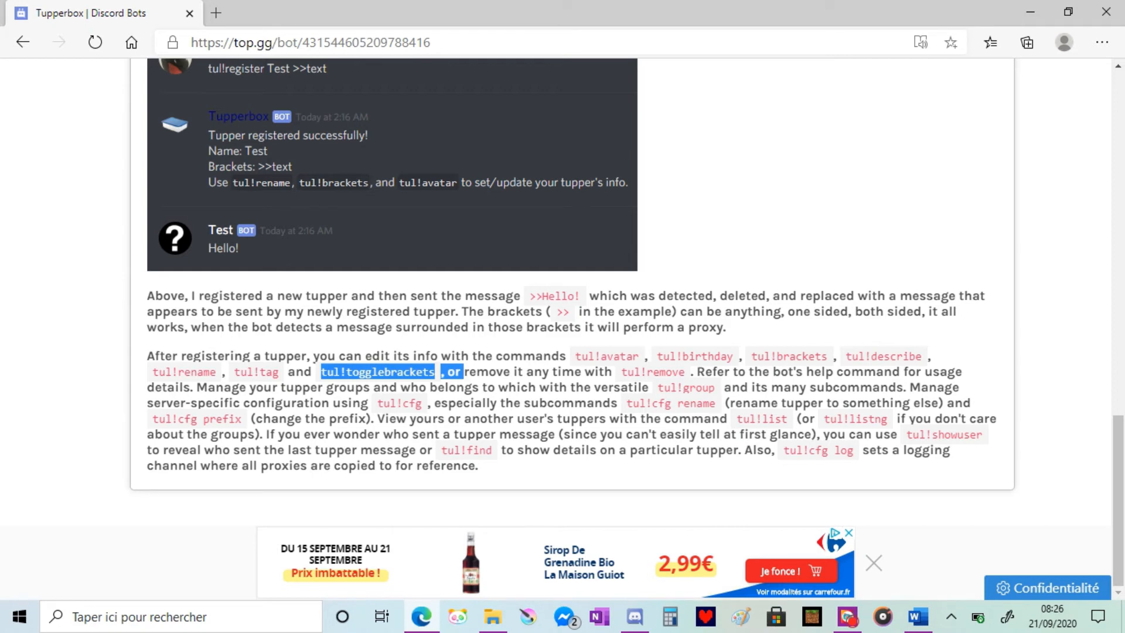
Return to Discord and unregister the mini bot by sending tul!remove 'Discord' in the test channel
click(643, 624)
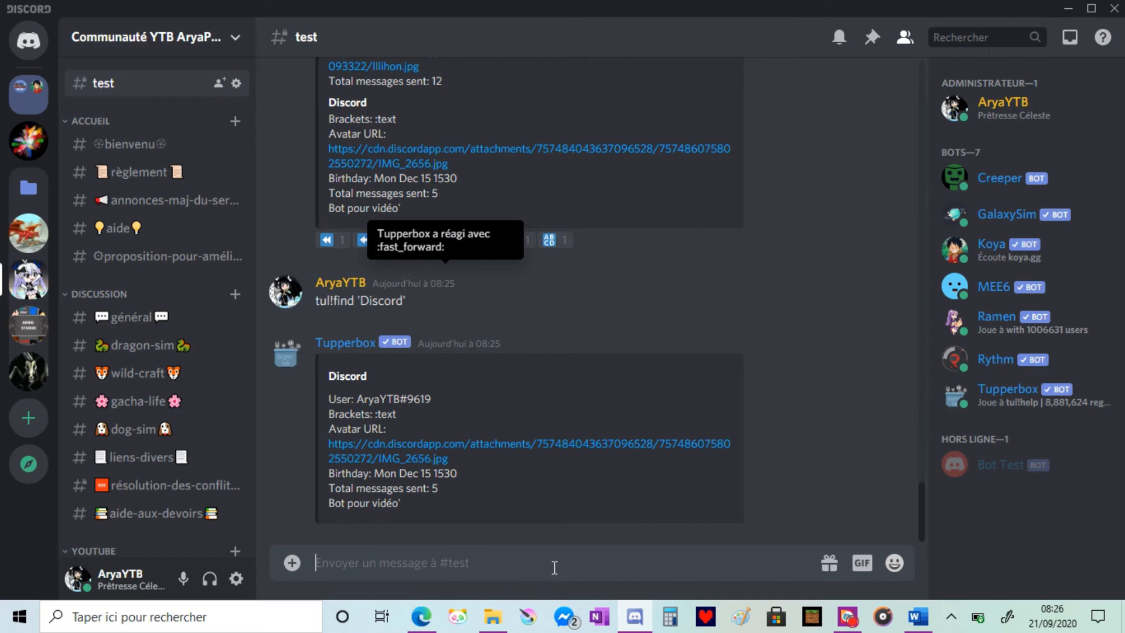
click(555, 567)
text(tul!)
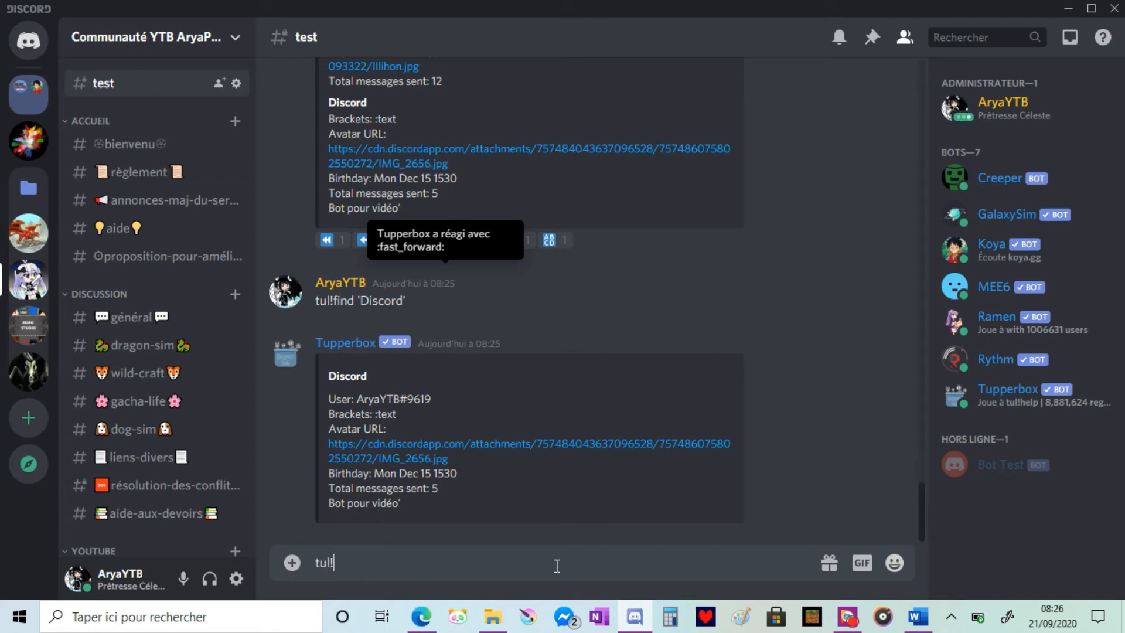
text(remove 'Discord')
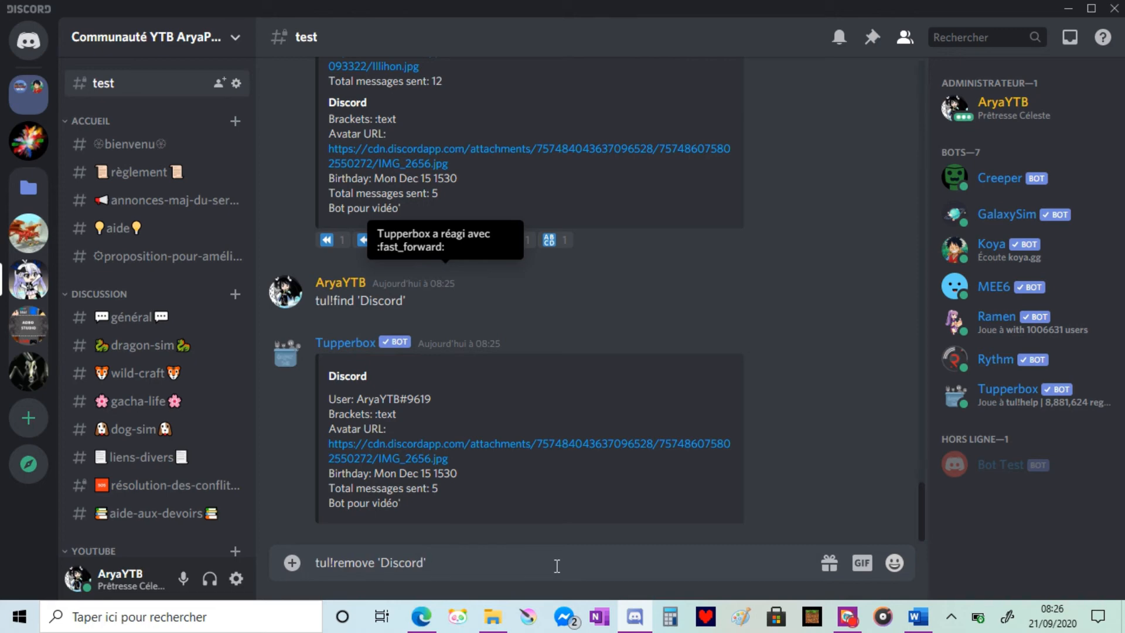
key(Return)
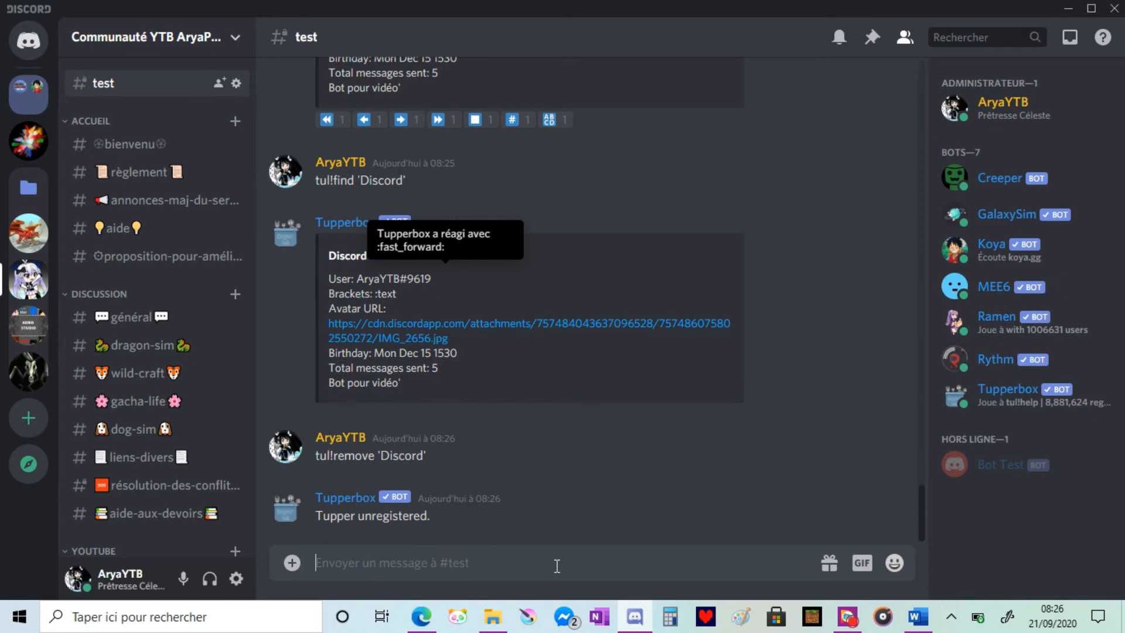
Send tul!list again and go to the list's last page to check the remaining mini bots
text(tul)
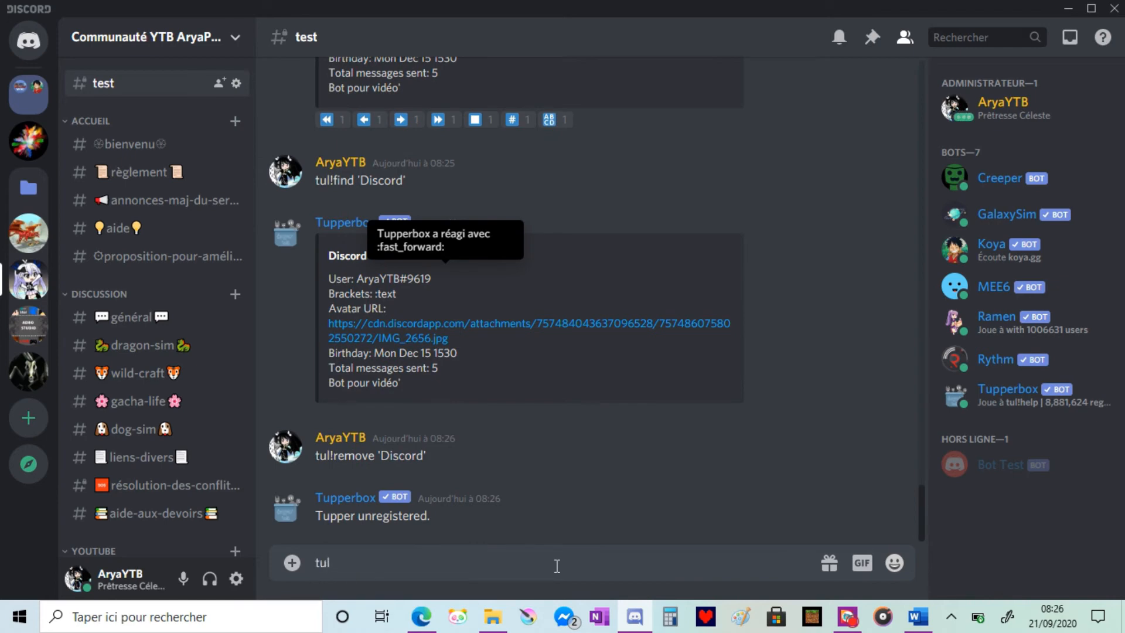
text(!list)
key(Return)
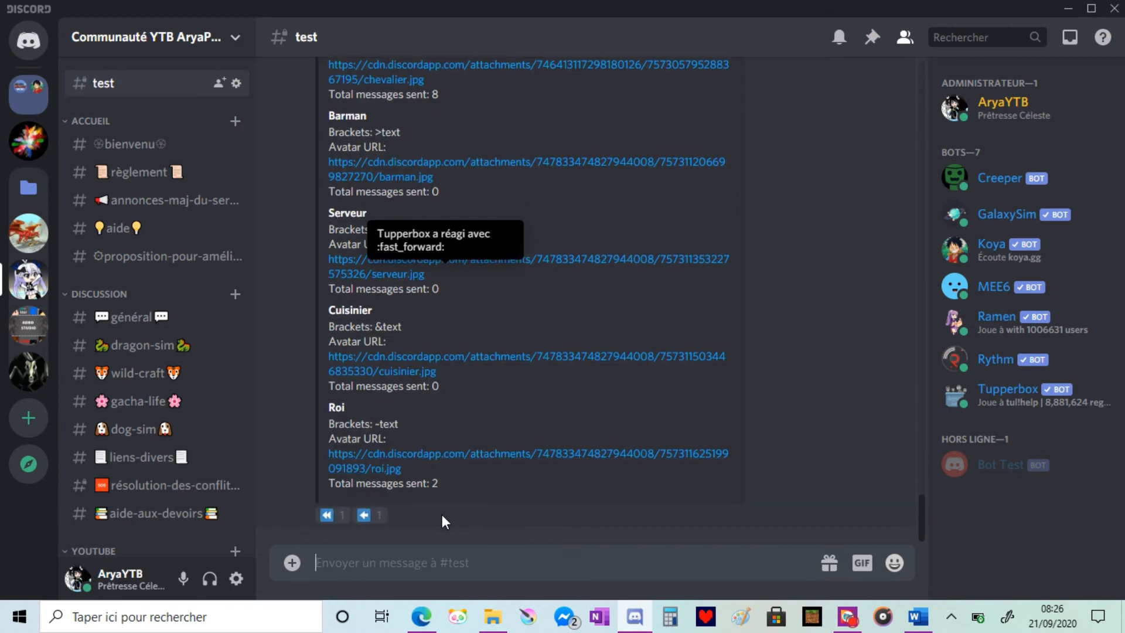
click(436, 515)
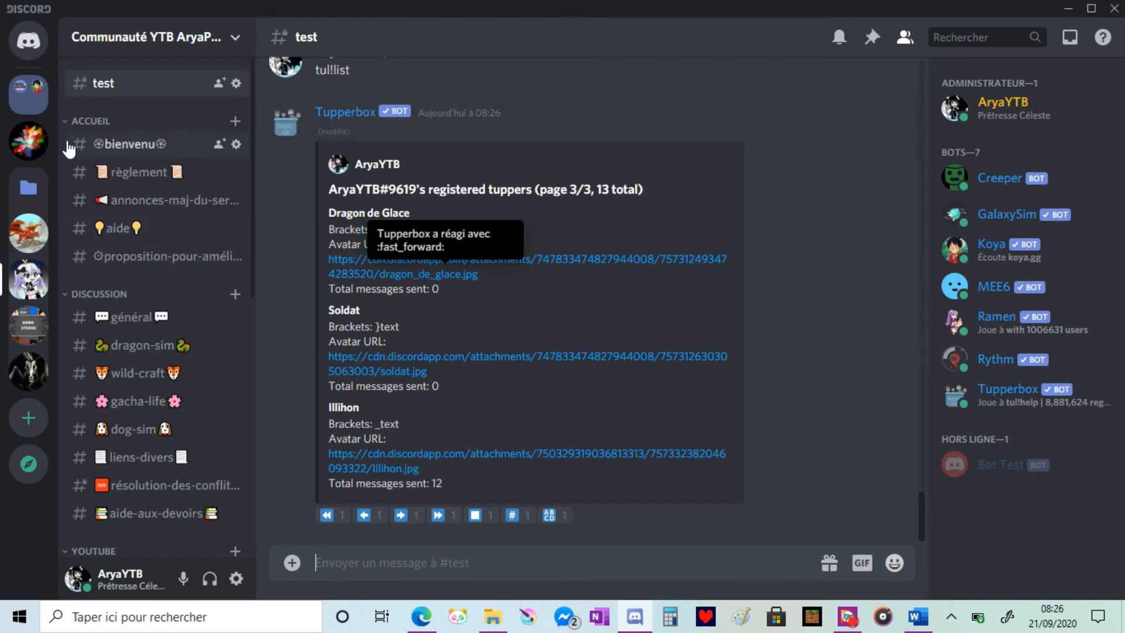
Look at the first mini bot templates in the Rp – Yinart ! server's modèle-mini-bots-rp channel, and return to the community server
click(29, 142)
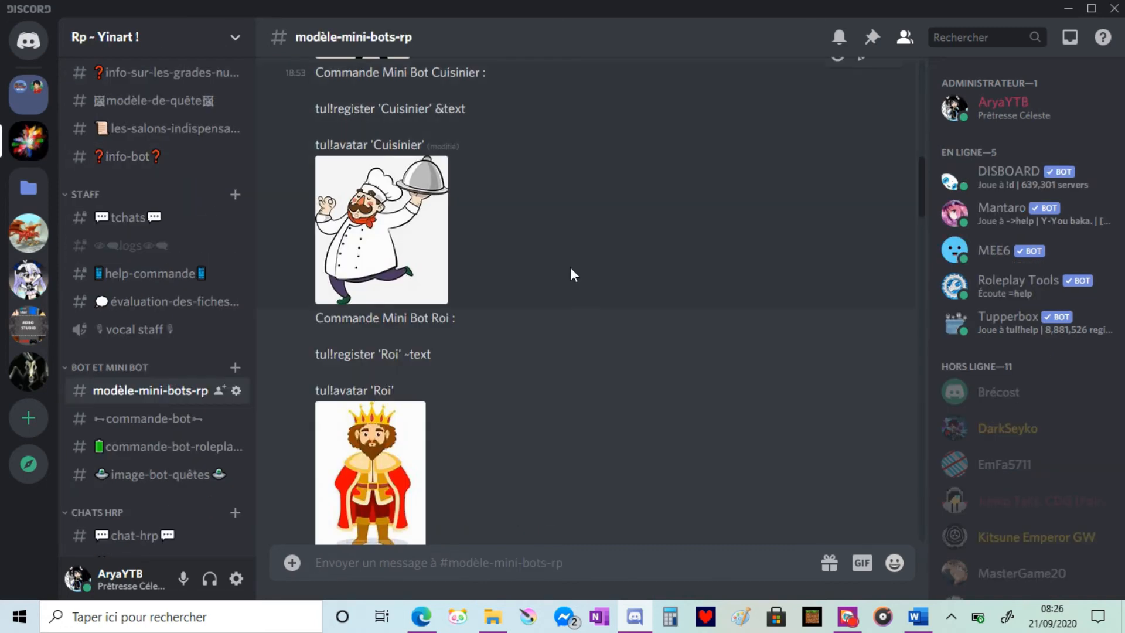
scroll(571, 266, up, 10)
scroll(567, 268, down, 3)
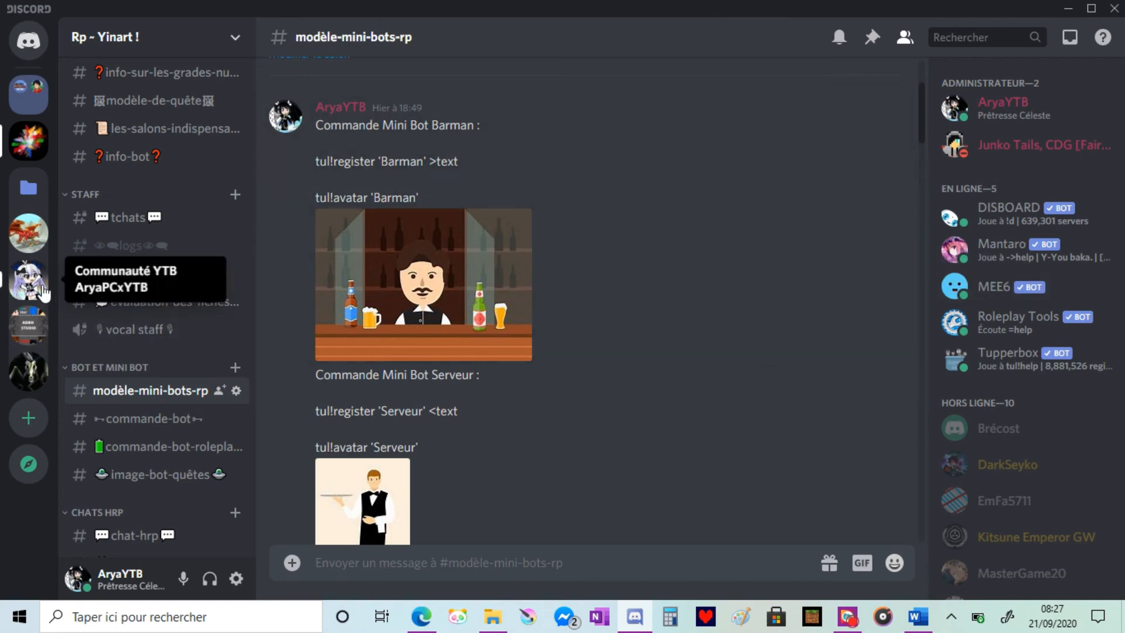
click(28, 279)
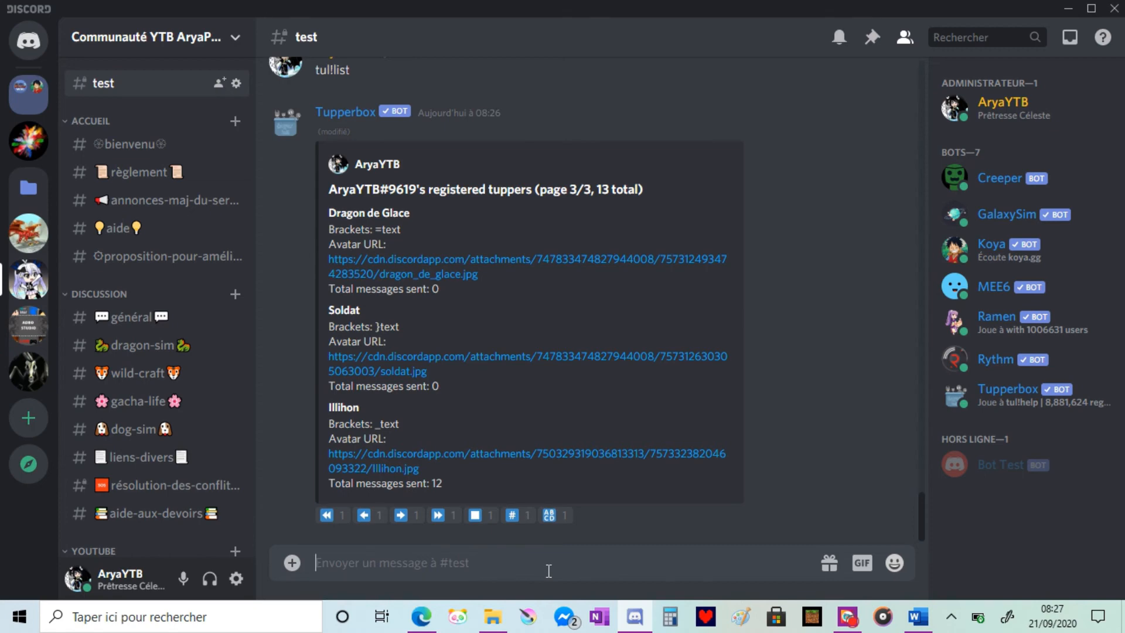
Reopen the Rp – Yinart ! server and examine the register and avatar command templates in modèle-mini-bots-rp, from Barman through Chevalier
click(28, 141)
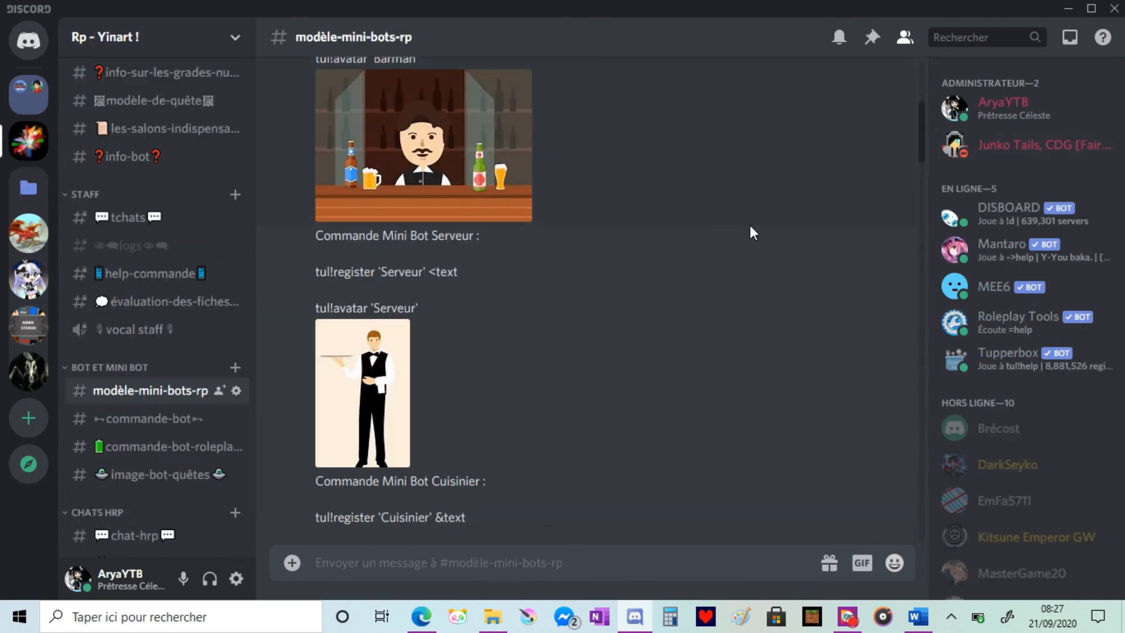
scroll(502, 359, up, 5)
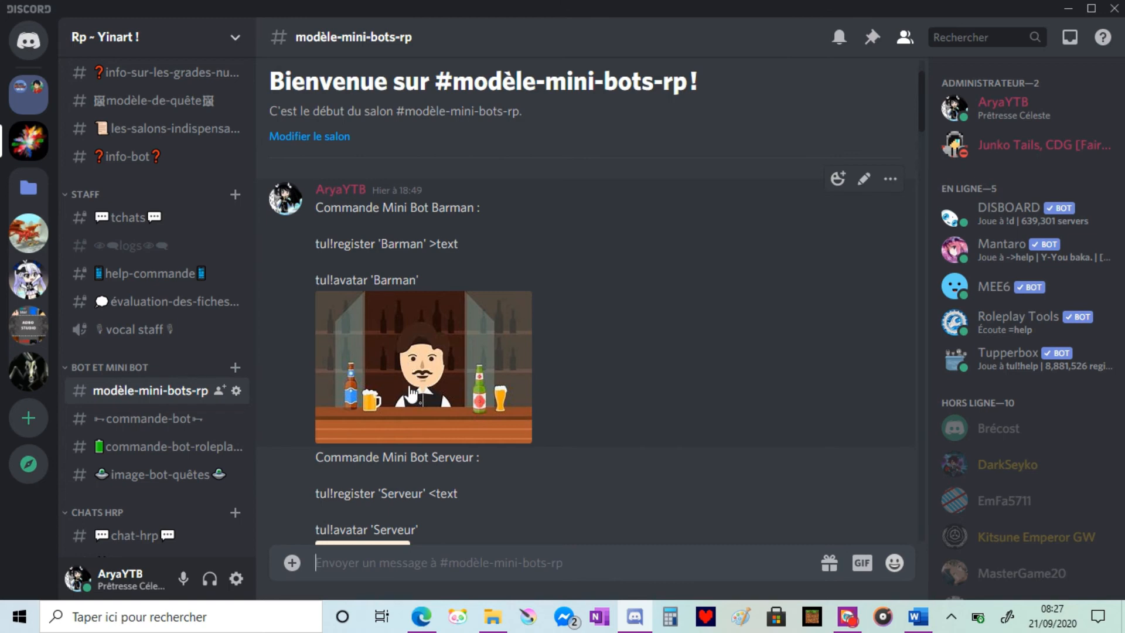
scroll(411, 392, down, 3)
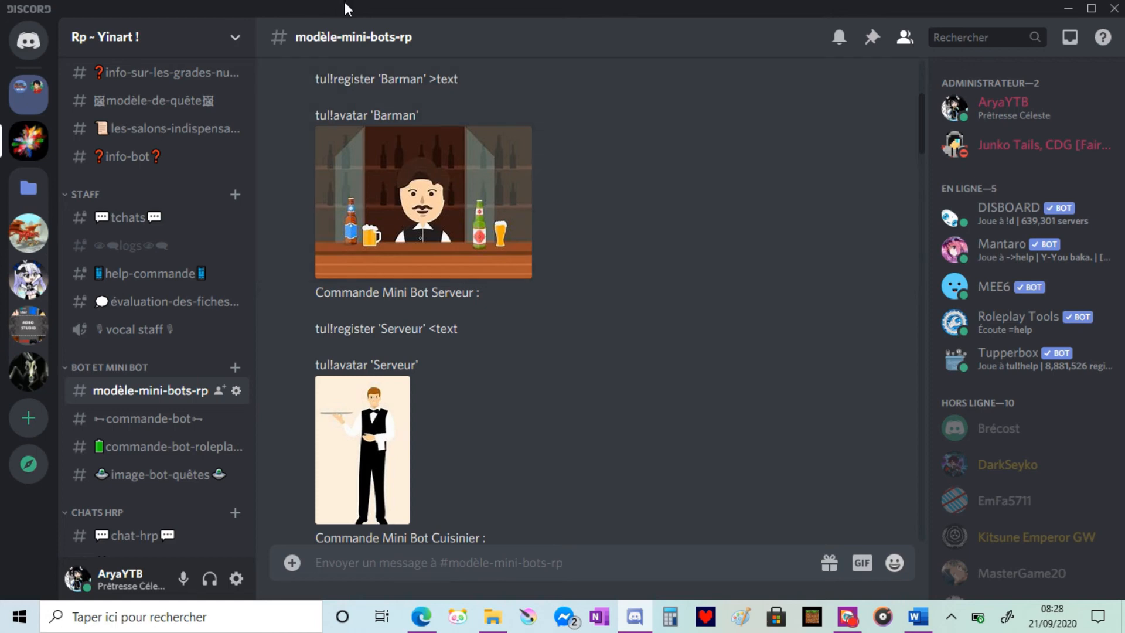
scroll(504, 366, up, 4)
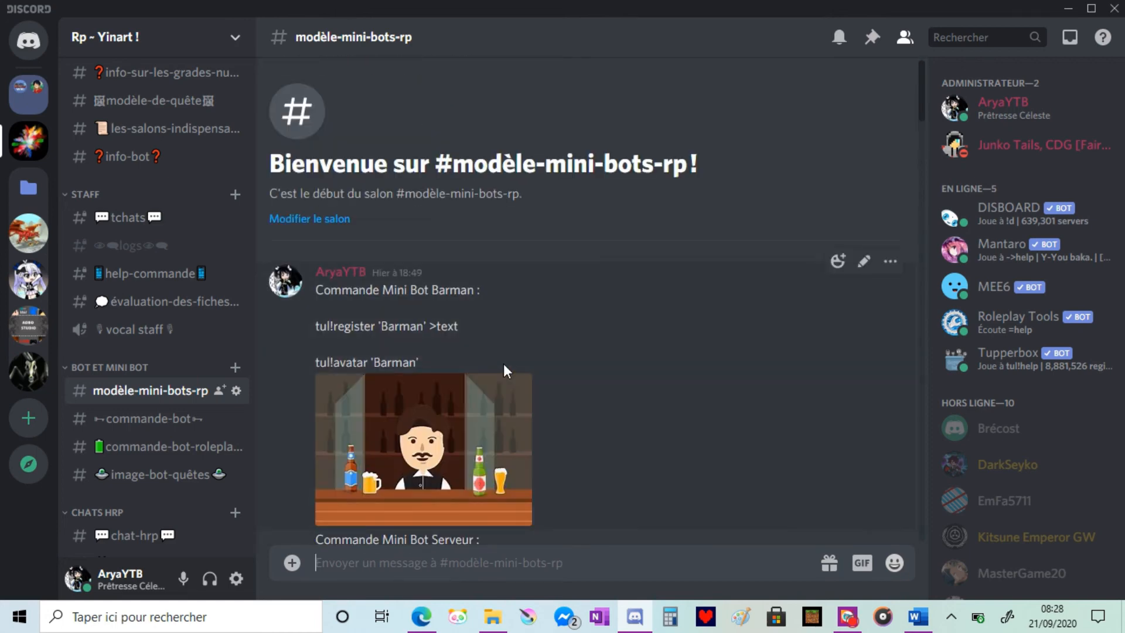
scroll(503, 371, down, 13)
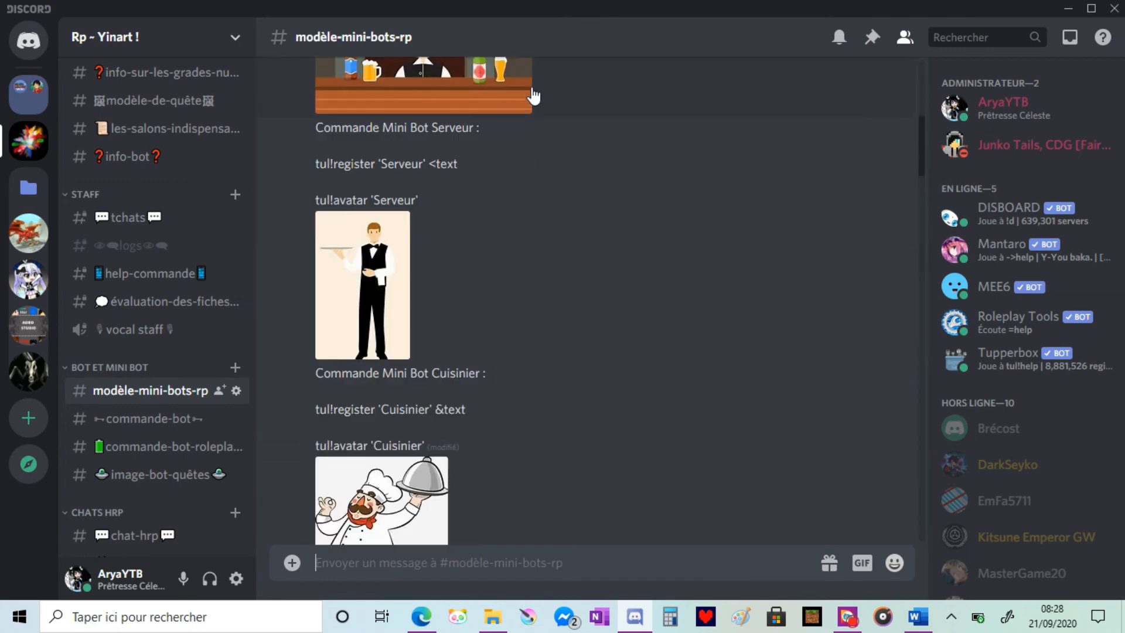
scroll(523, 228, down, 20)
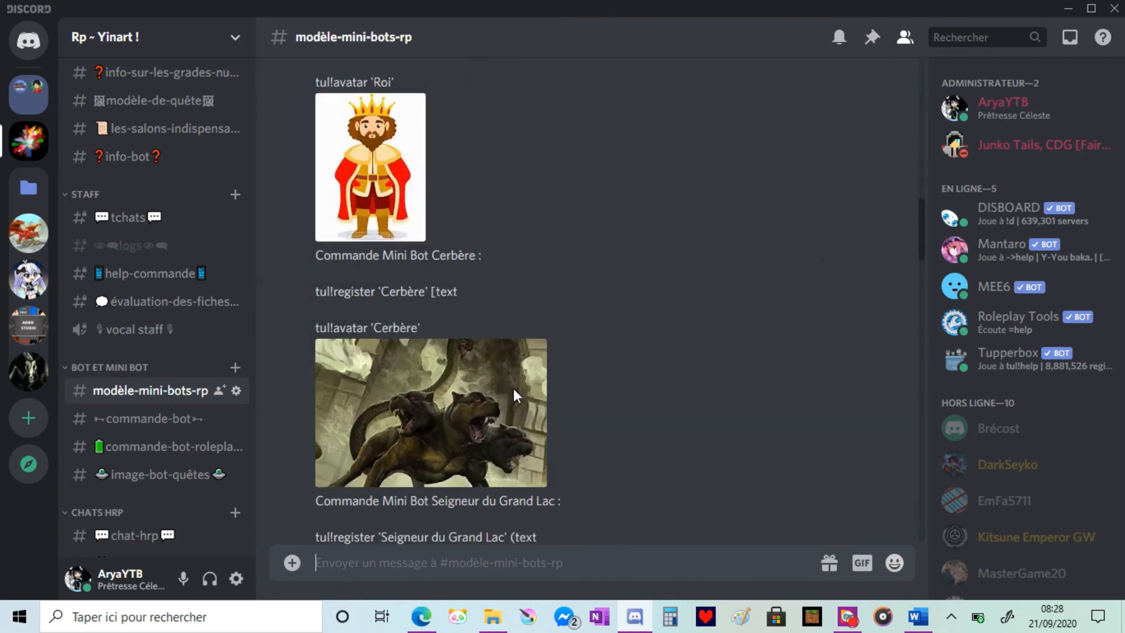
scroll(500, 225, down, 15)
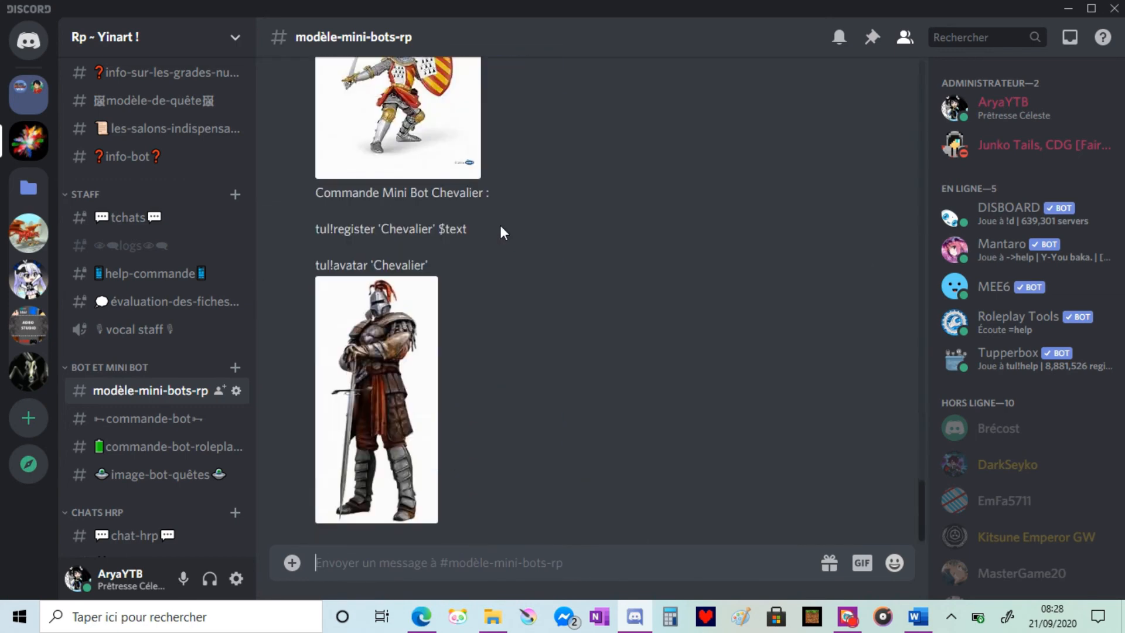
scroll(525, 338, up, 8)
scroll(525, 338, up, 15)
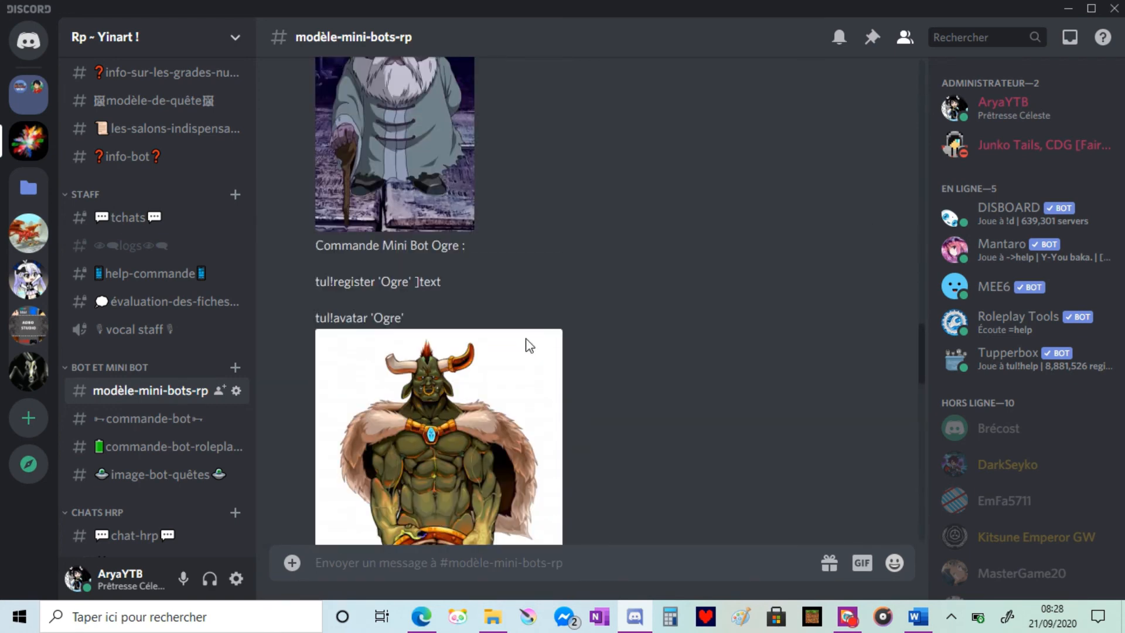
Go back to the start of the modèle-mini-bots-rp channel and review the mini bot templates from Barman through Roi
scroll(525, 339, up, 20)
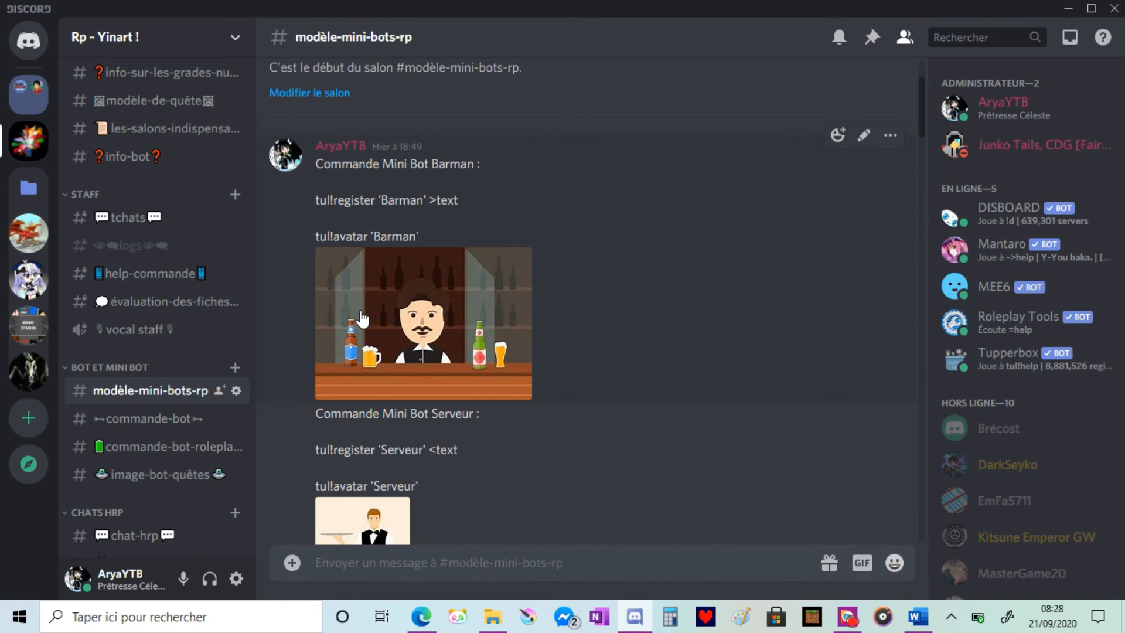
scroll(590, 331, up, 2)
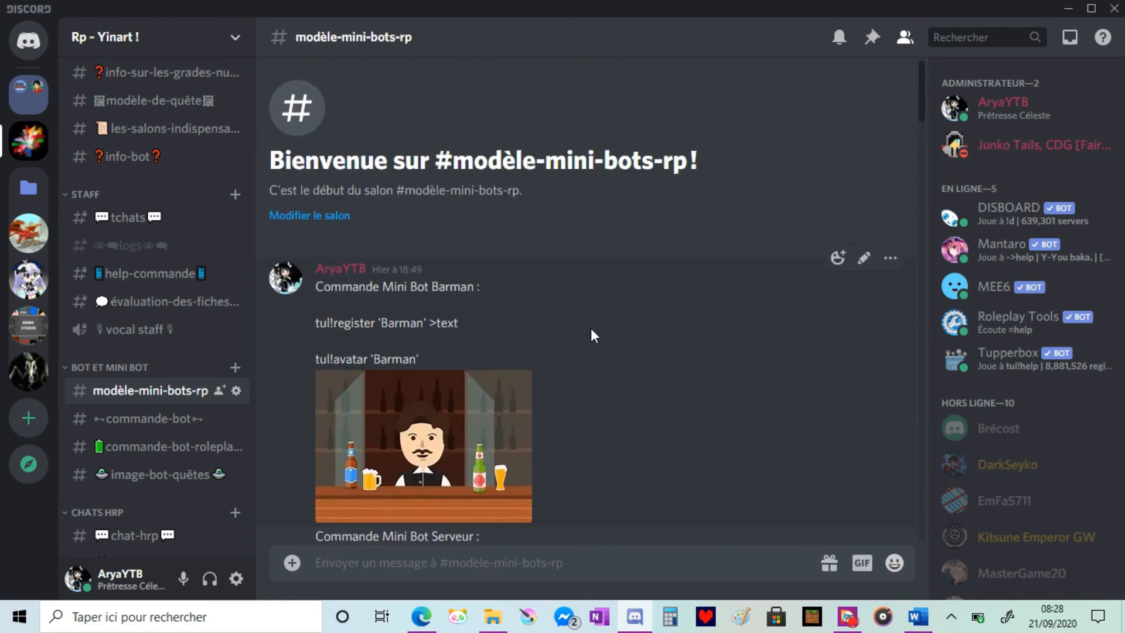
scroll(591, 331, down, 6)
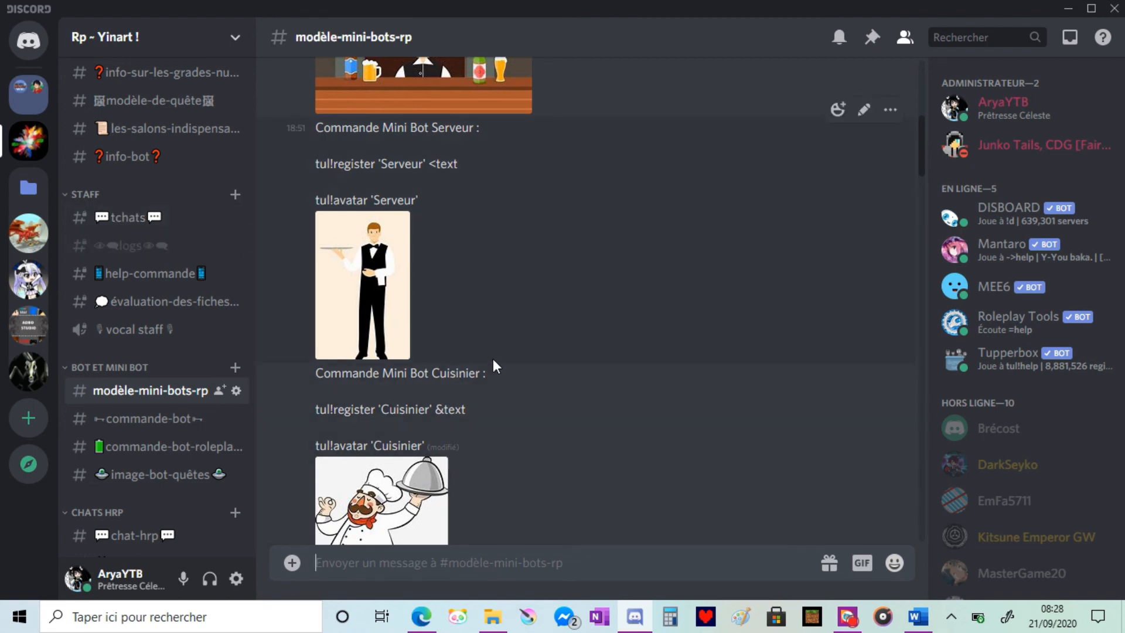
scroll(495, 360, down, 5)
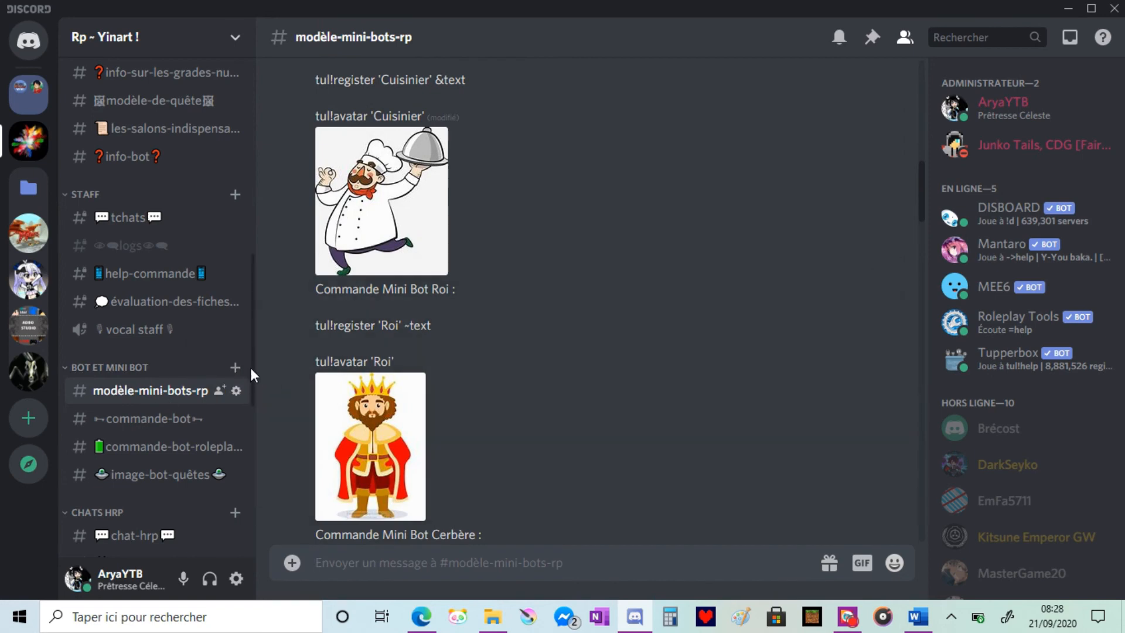
mouse_move(631, 623)
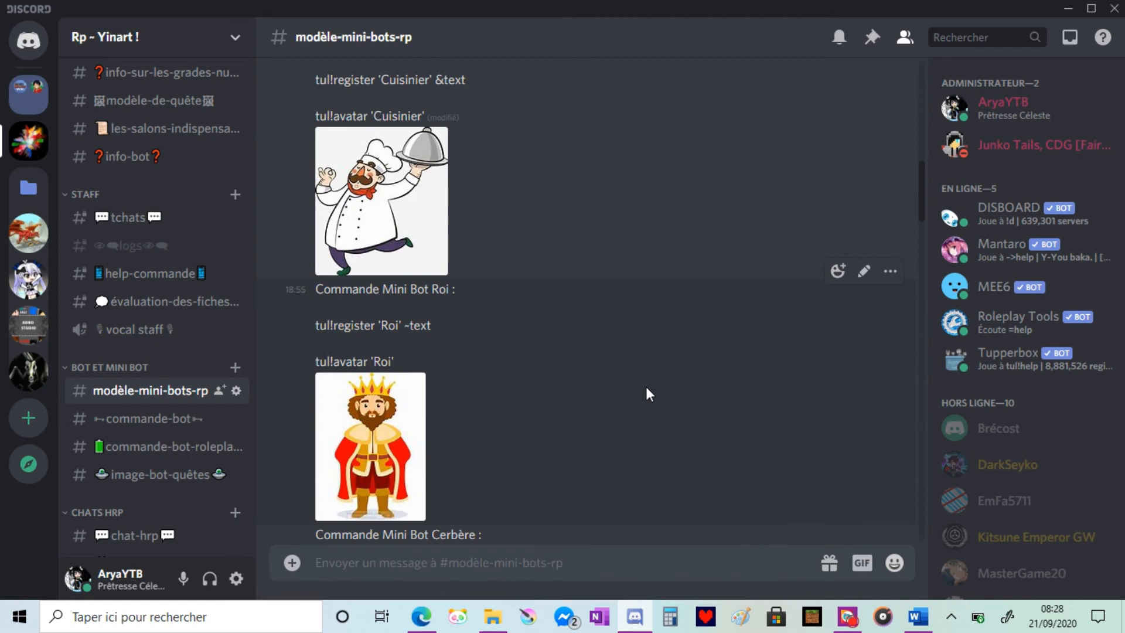
Return to the community server's test channel and look back over the find, remove and list commands with their replies
click(18, 287)
scroll(613, 291, up, 5)
scroll(613, 291, up, 2)
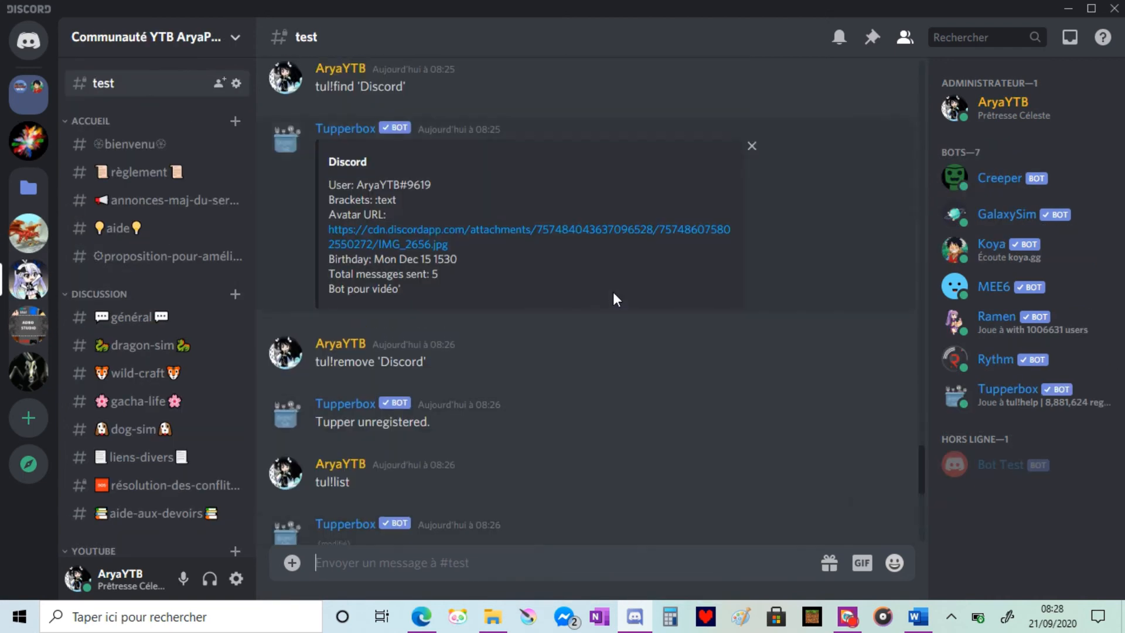
scroll(613, 292, down, 6)
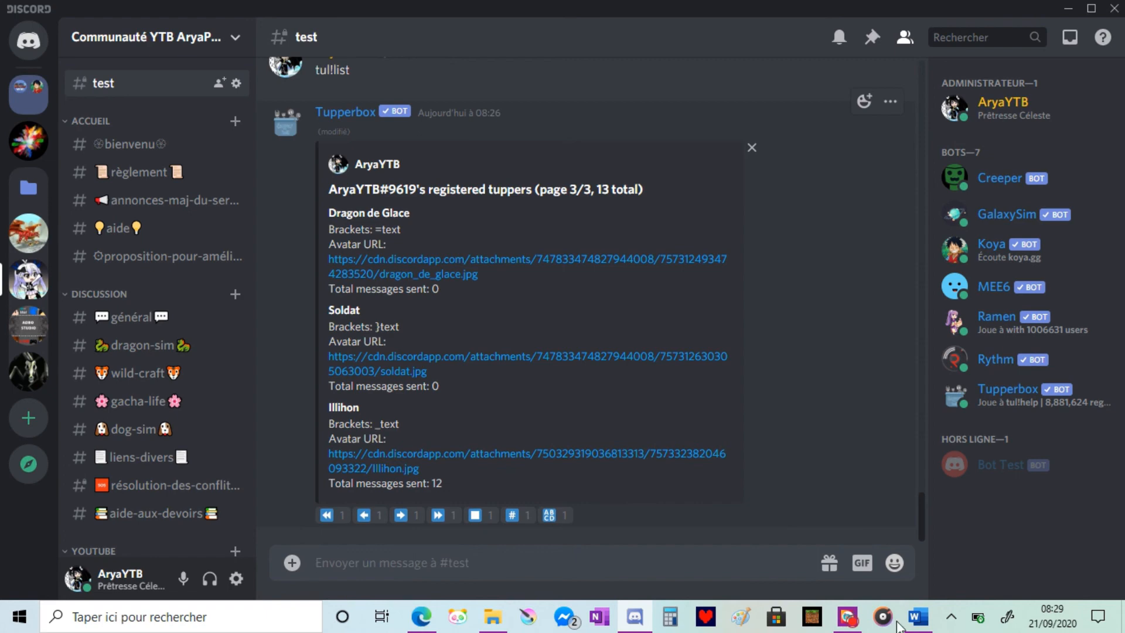
Switch to the Tupperbox document in Word and look through its command list down to the avatar example image
click(918, 616)
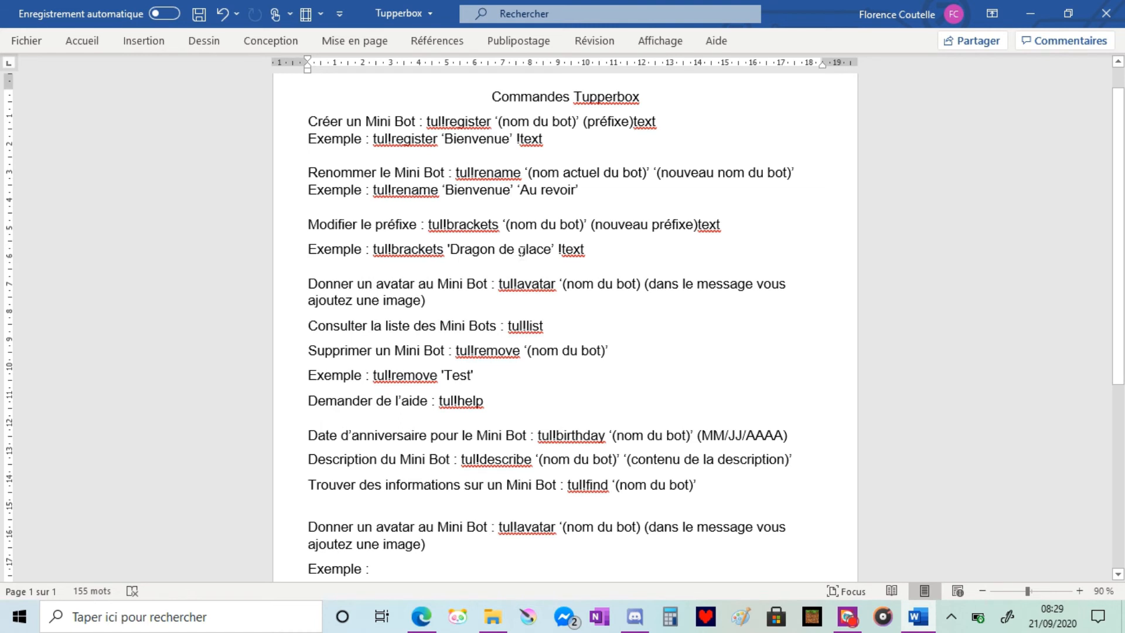
click(647, 485)
drag(309, 122, 633, 542)
scroll(624, 508, down, 3)
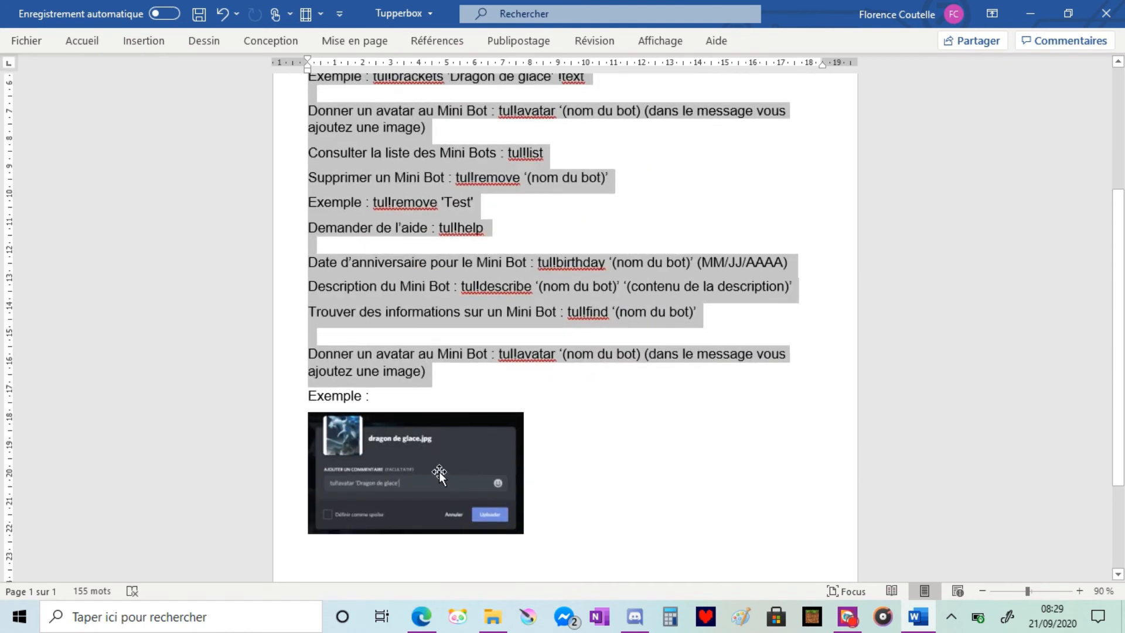
click(637, 436)
scroll(637, 436, up, 1)
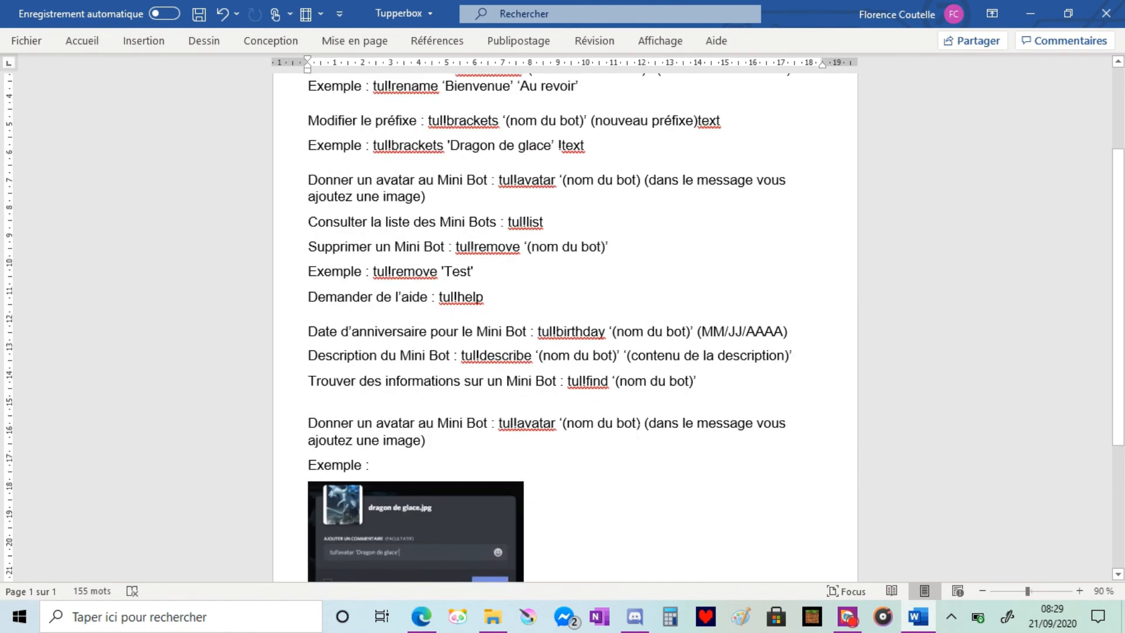
Highlight the second tul!avatar instruction and the tul!remove syntax in the command list, clearing each selection again
scroll(565, 328, up, 1)
drag(500, 492, 431, 509)
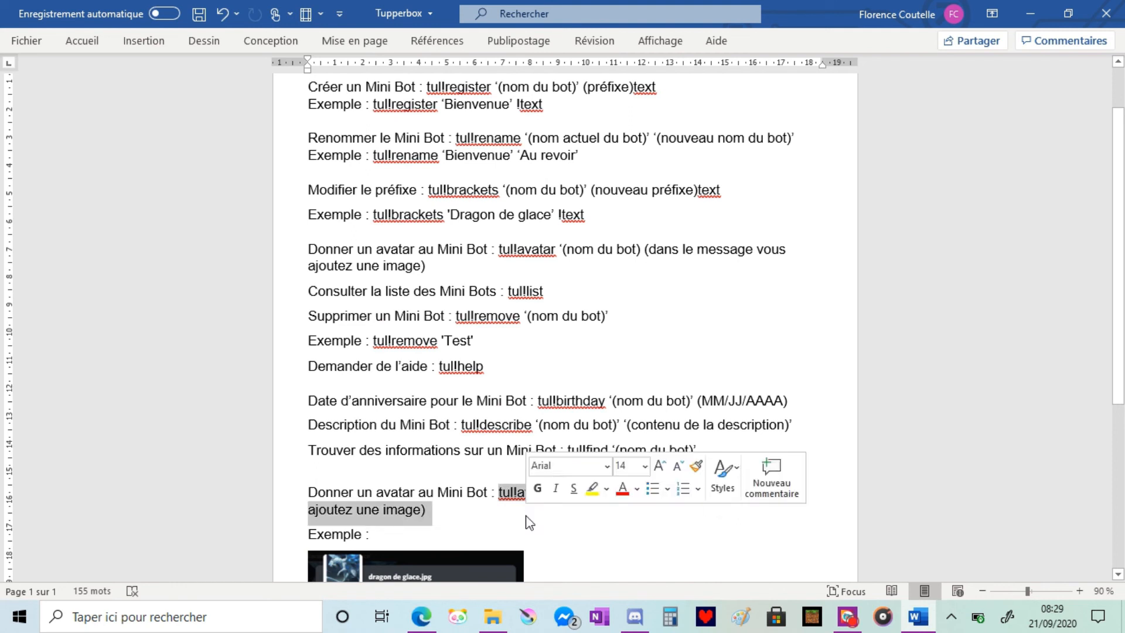
key(Right)
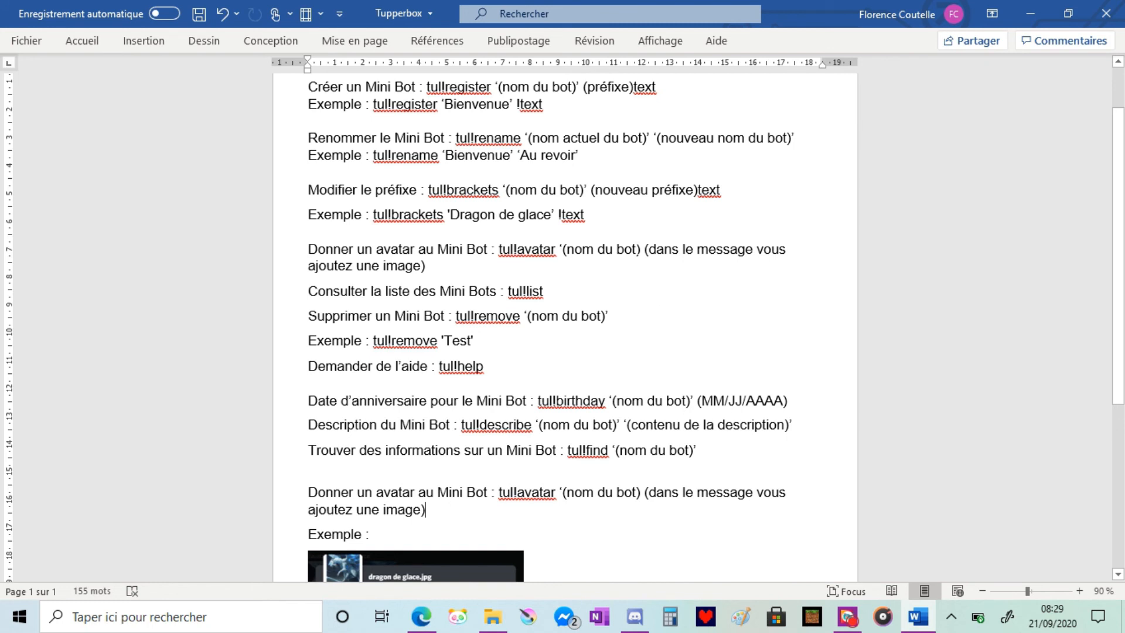
drag(457, 317, 613, 317)
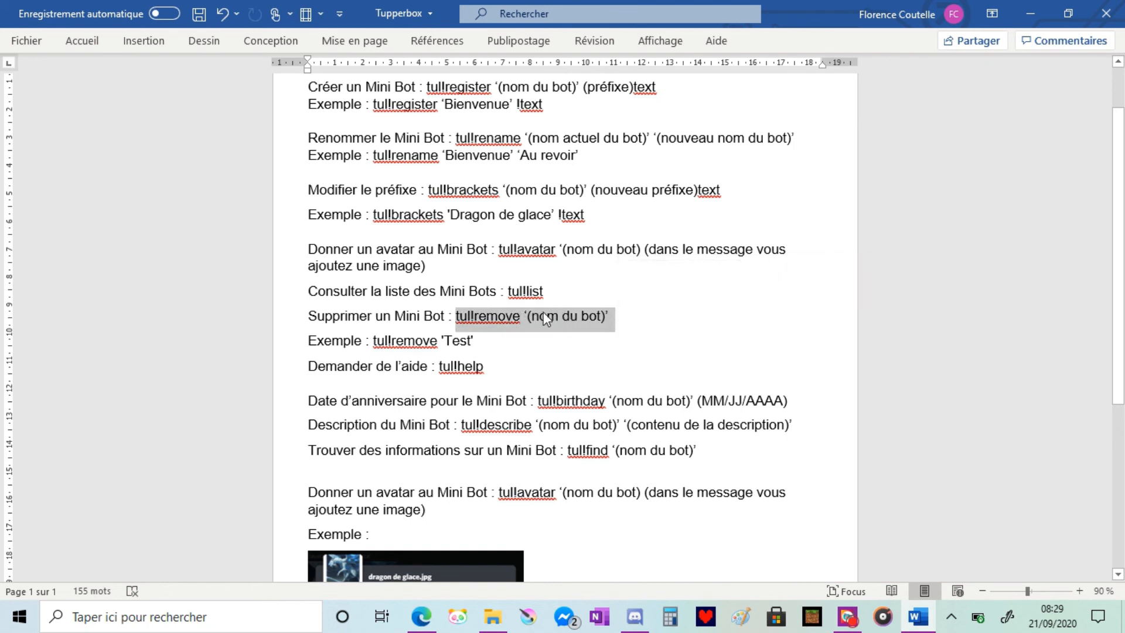
click(592, 366)
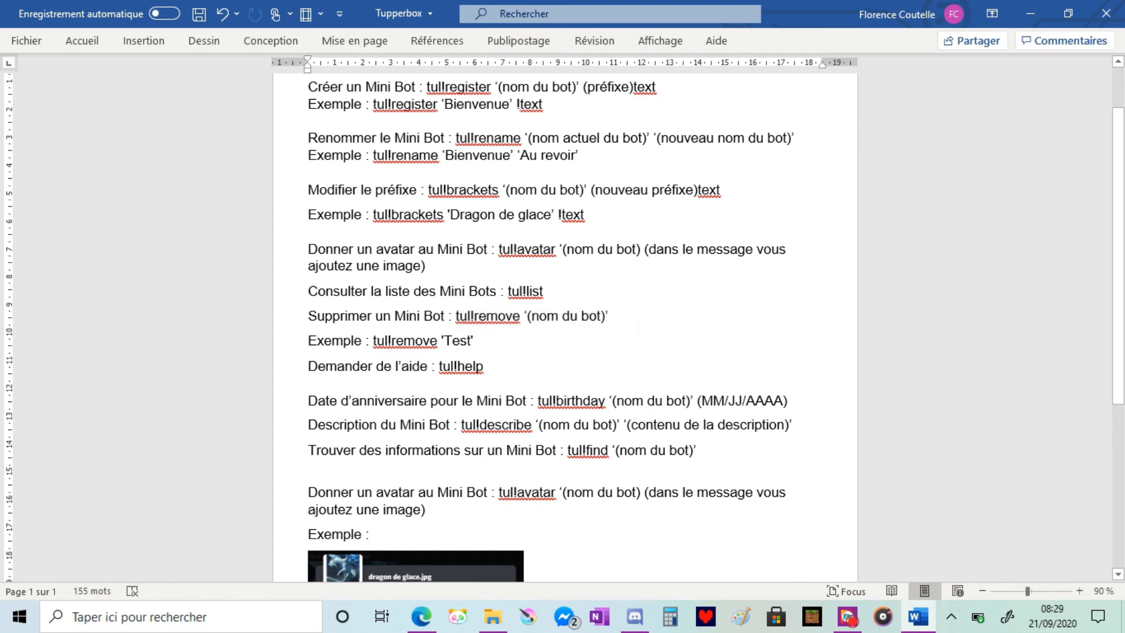
Review the command list from its title, with a brief look at Discord's test channel in between
scroll(565, 328, up, 1)
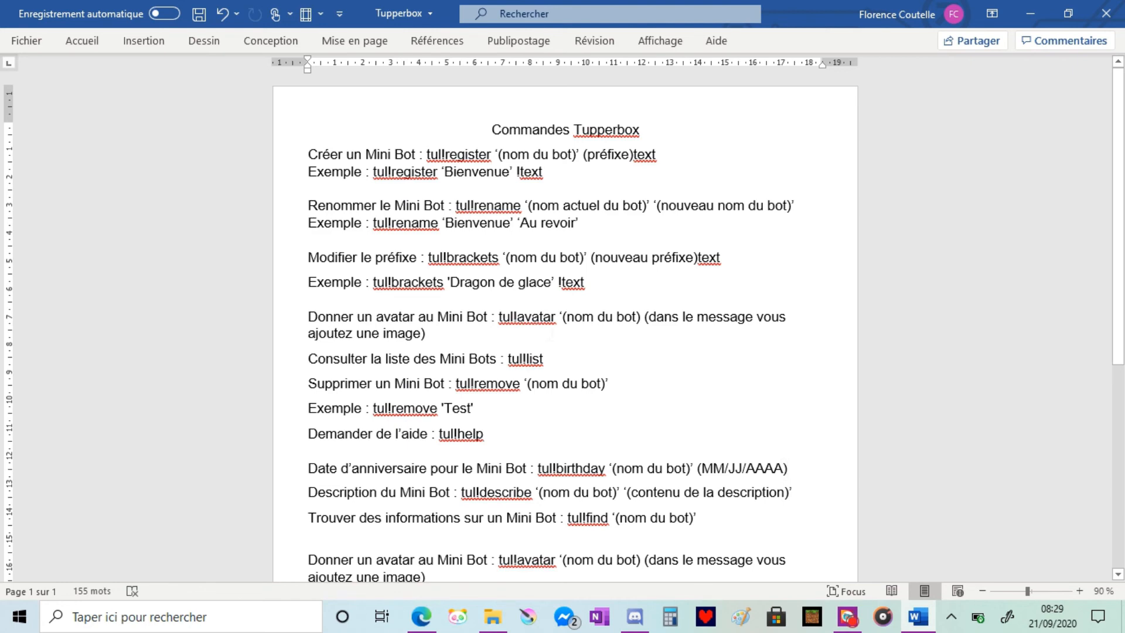
scroll(564, 328, down, 1)
click(634, 616)
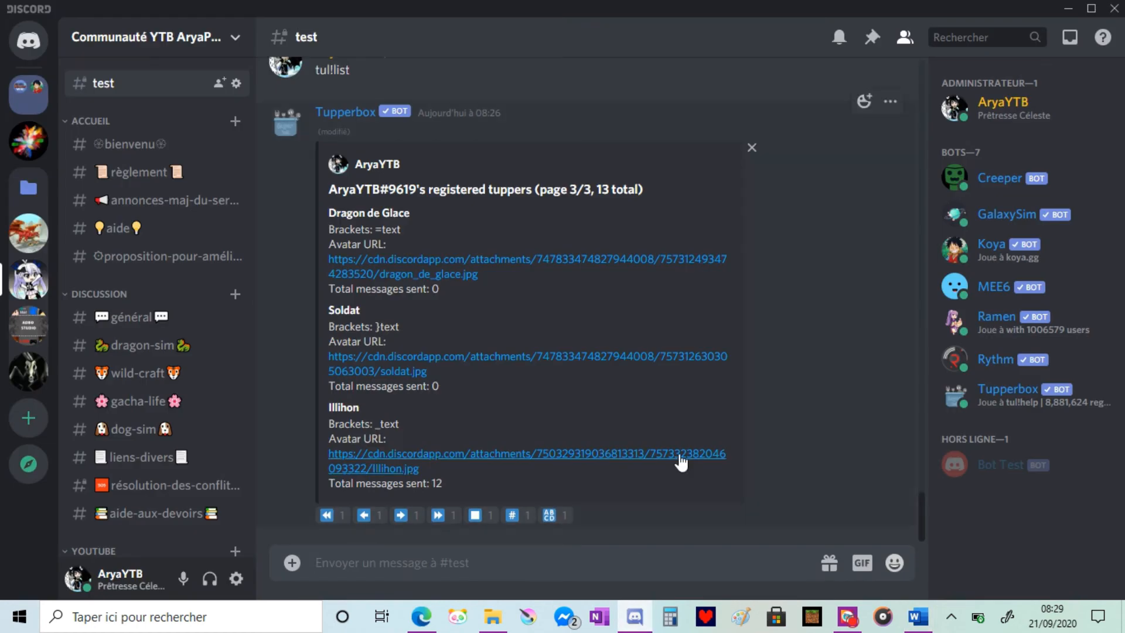
click(918, 616)
scroll(565, 328, up, 1)
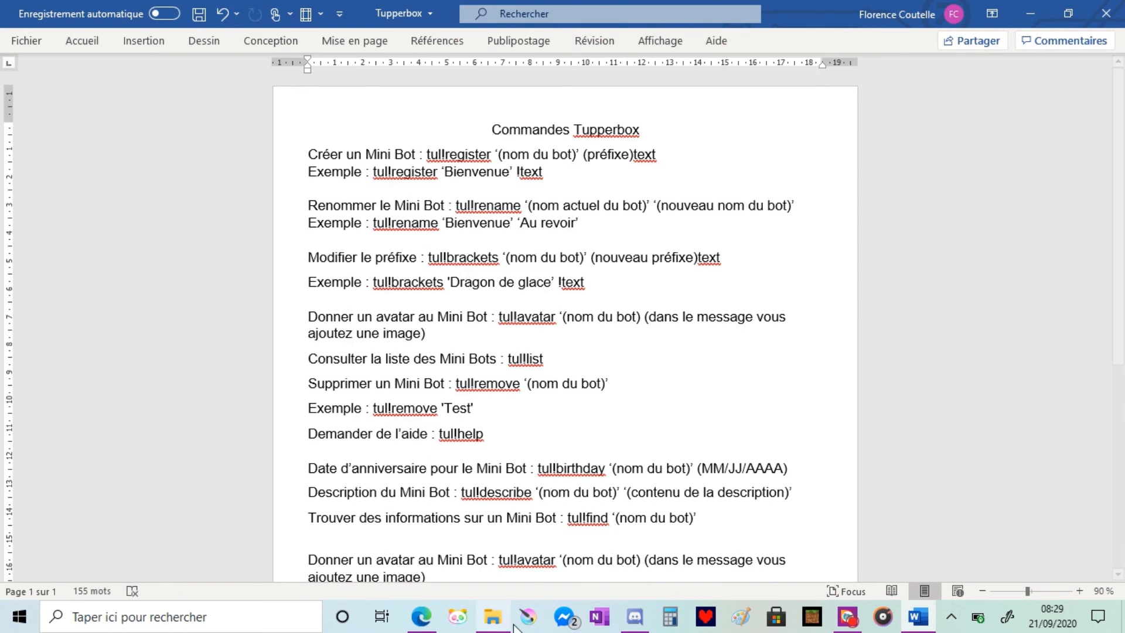
Switch to the Edge browser and show the header of the Tupperbox page on top.gg, briefly highlighting the bot's name
click(421, 616)
scroll(551, 344, up, 5)
scroll(527, 328, up, 7)
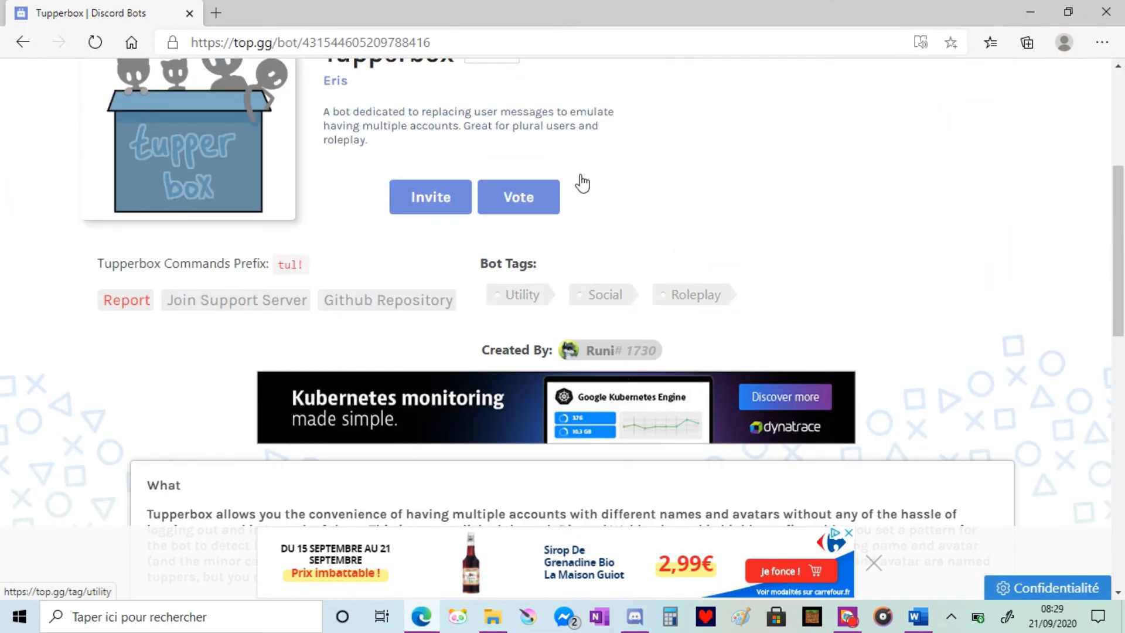
scroll(669, 175, up, 4)
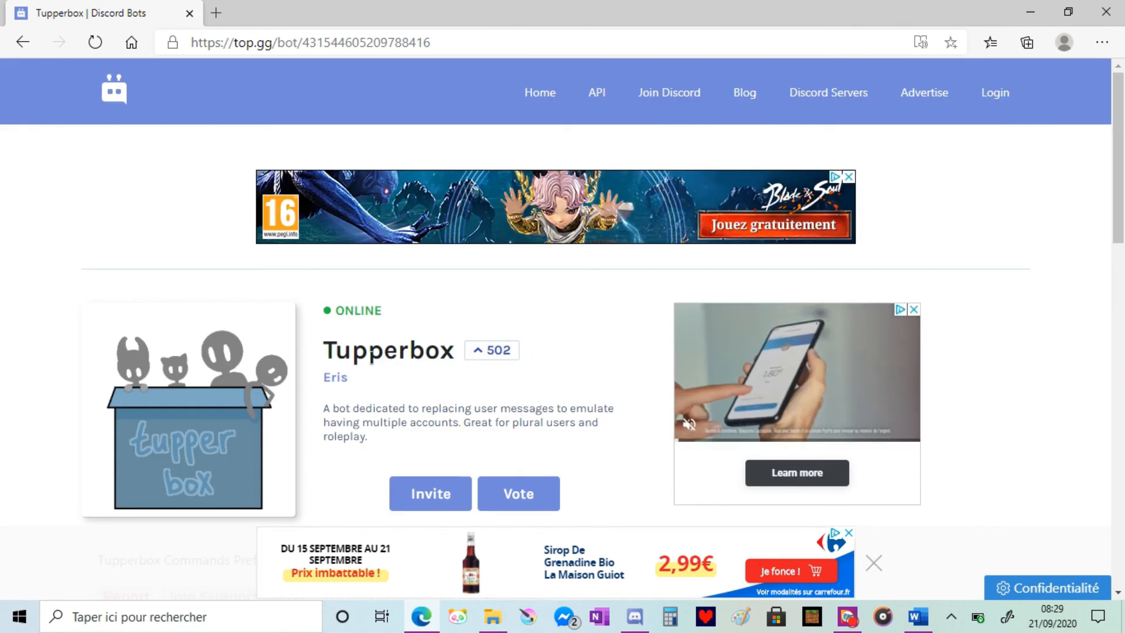
drag(330, 352, 455, 352)
click(343, 393)
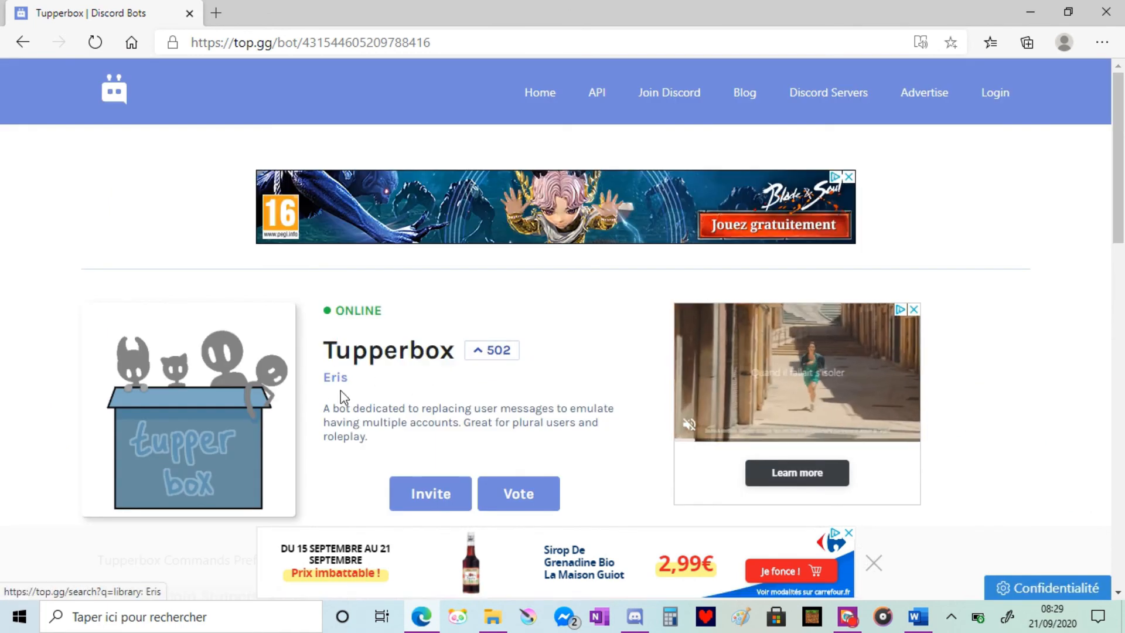
Look through the What, Why and How sections of the Tupperbox page, including the tul!register example
scroll(447, 444, down, 3)
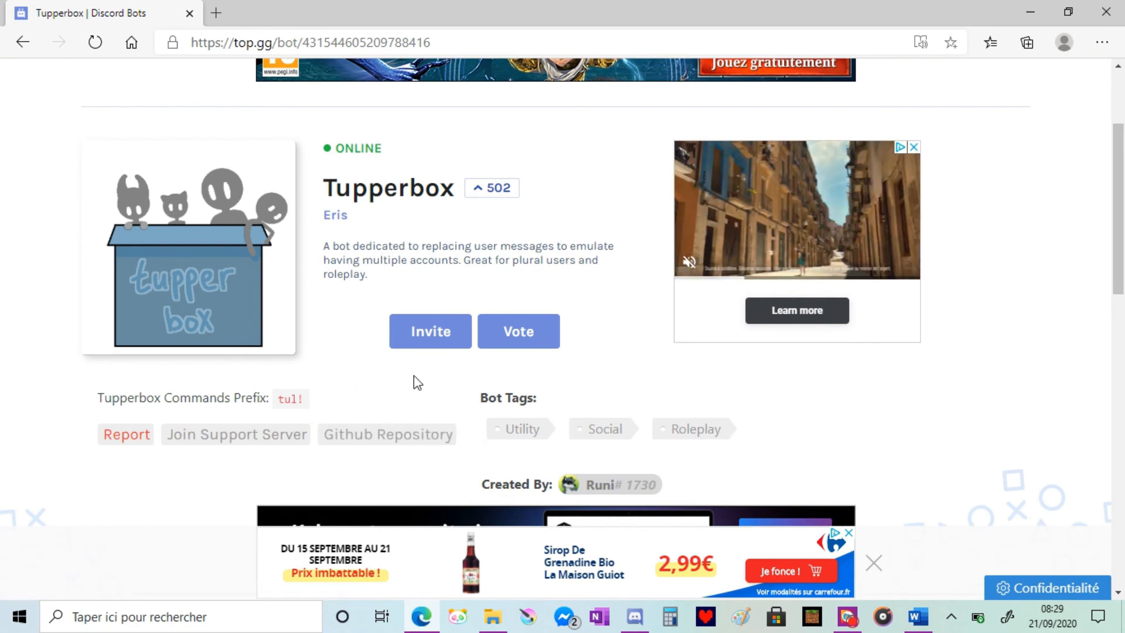
scroll(413, 377, down, 7)
scroll(414, 374, down, 6)
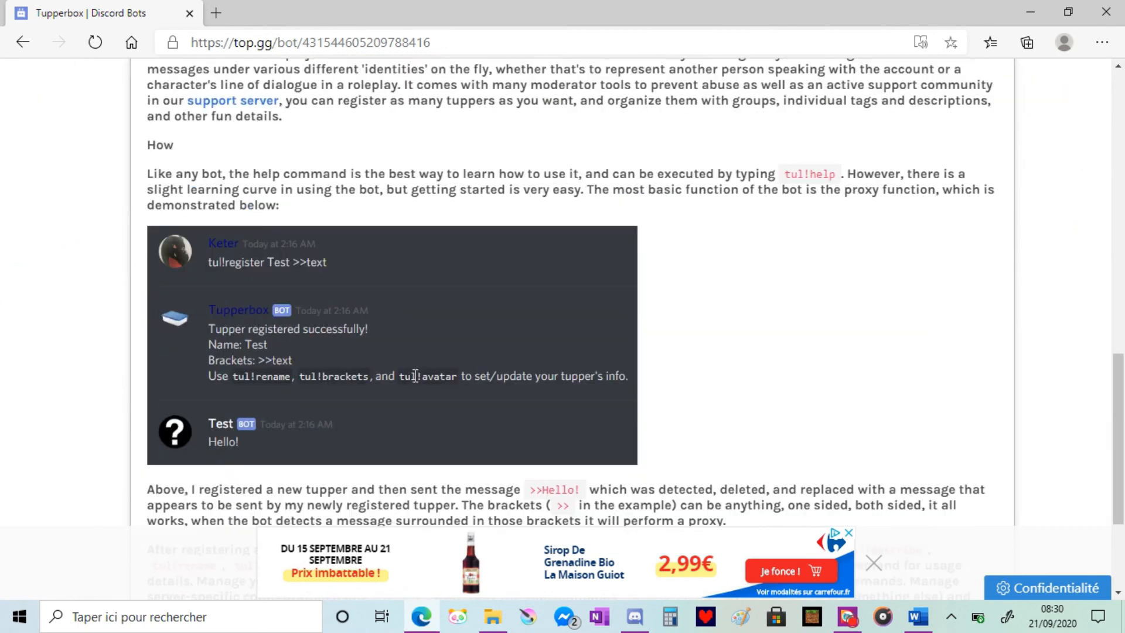
scroll(414, 375, up, 5)
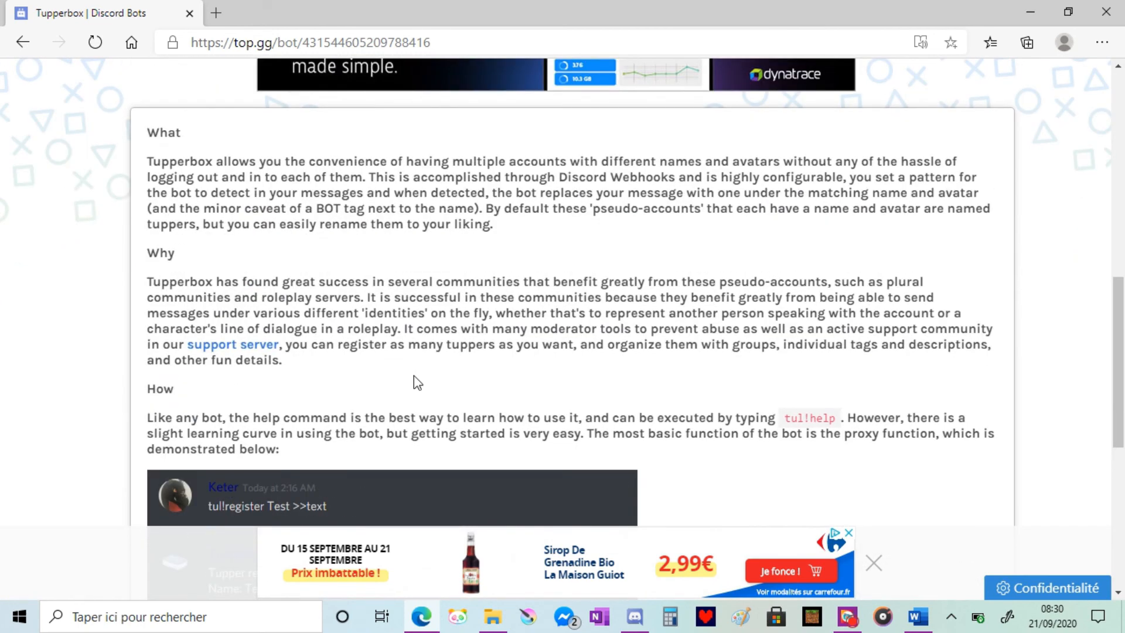
scroll(413, 383, down, 7)
Return to Discord, send tul!help in the test channel and read through the bot's command list and proxy tips
click(635, 616)
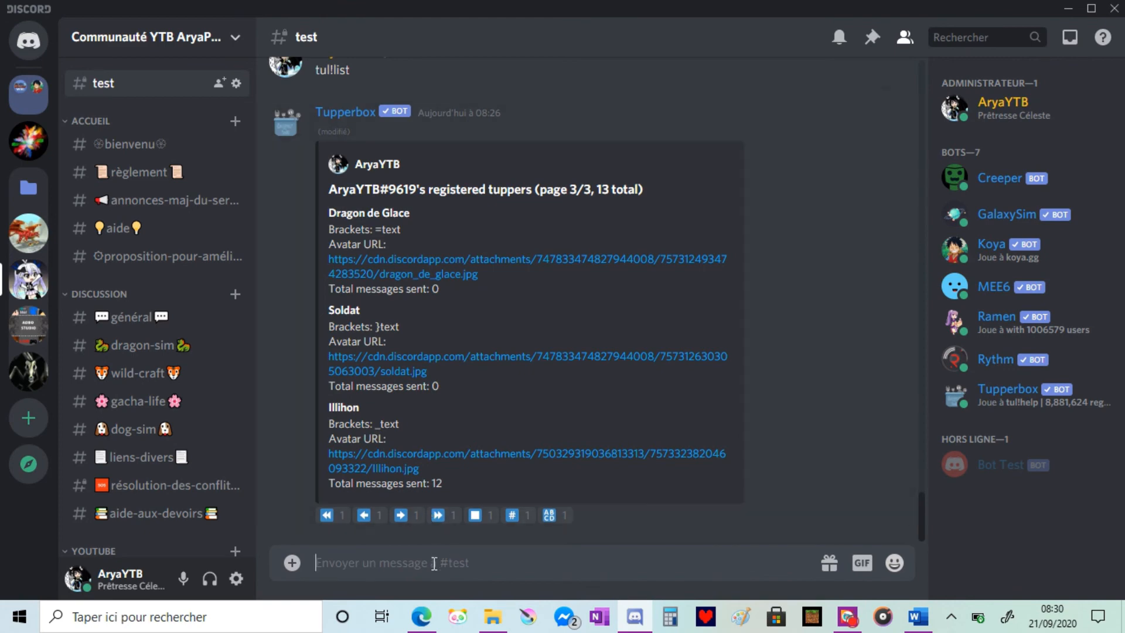
text(tul!help)
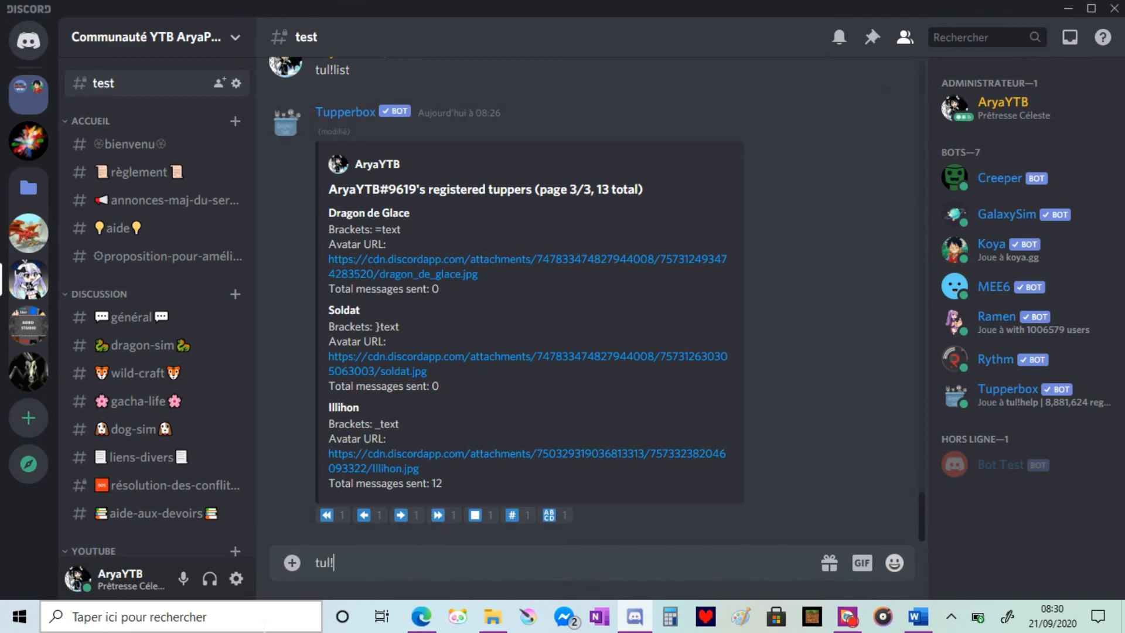
key(Return)
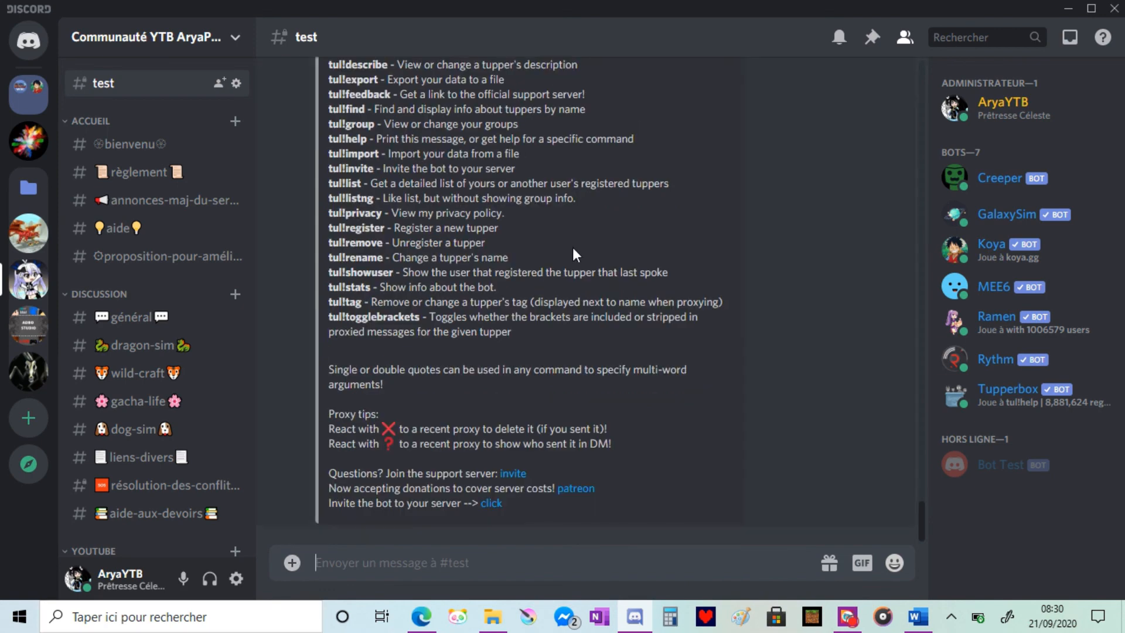
scroll(573, 253, up, 3)
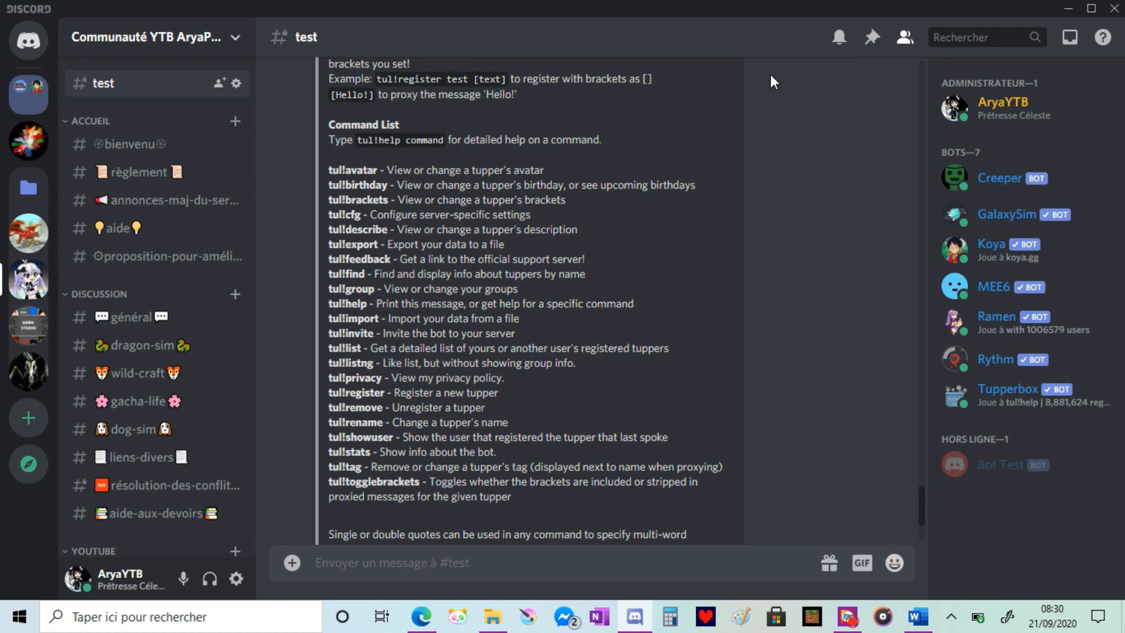
scroll(713, 404, down, 3)
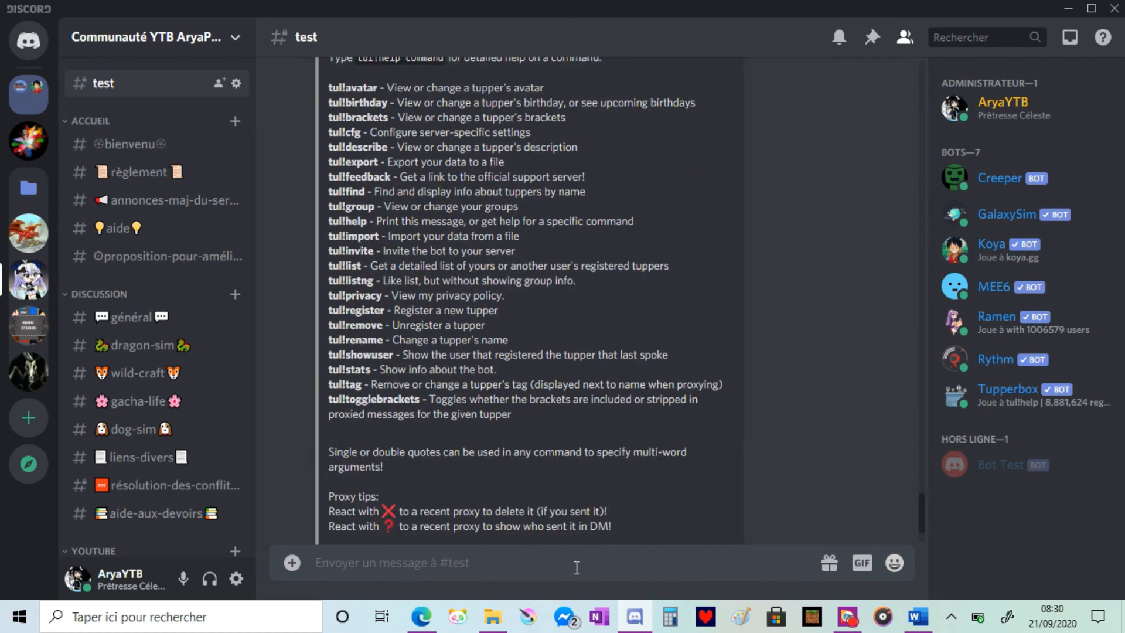
scroll(574, 502, down, 3)
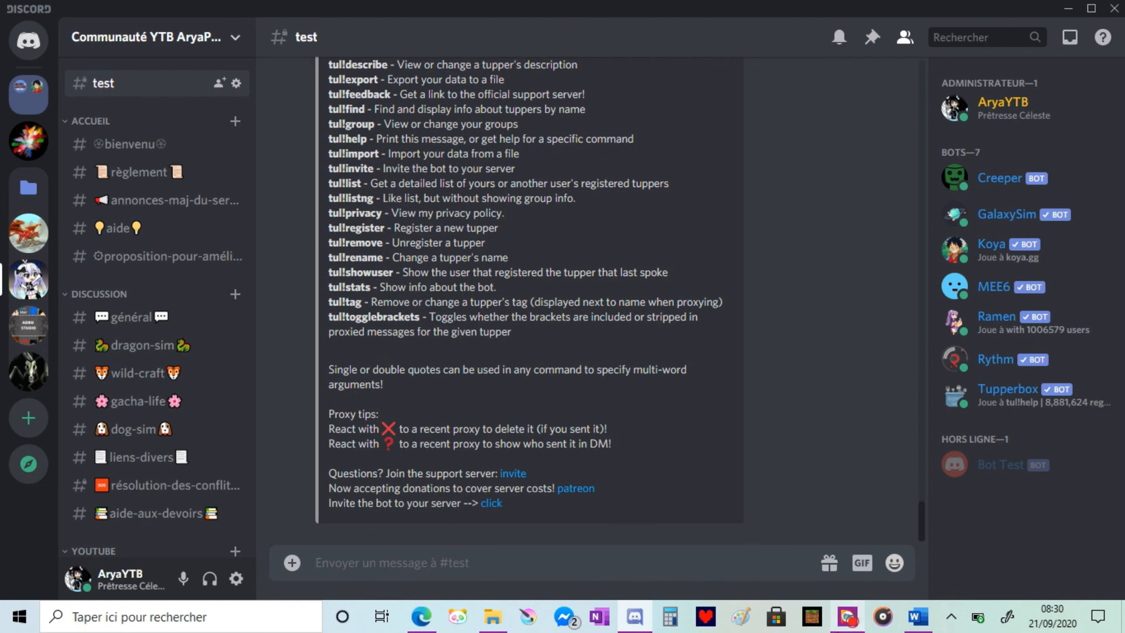
mouse_move(842, 618)
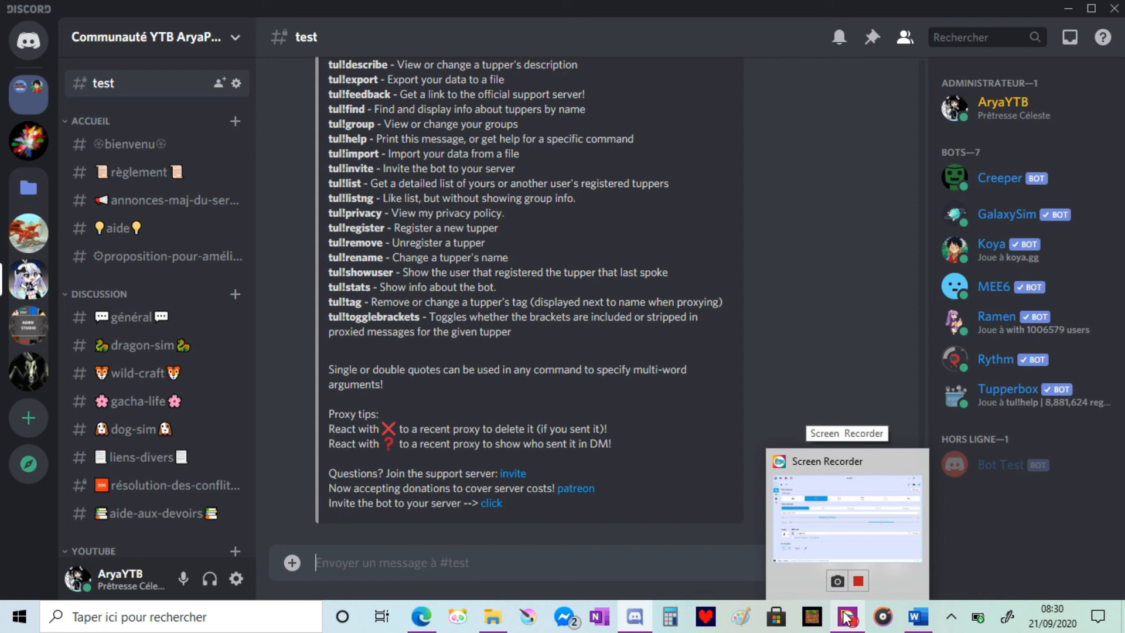
mouse_move(886, 597)
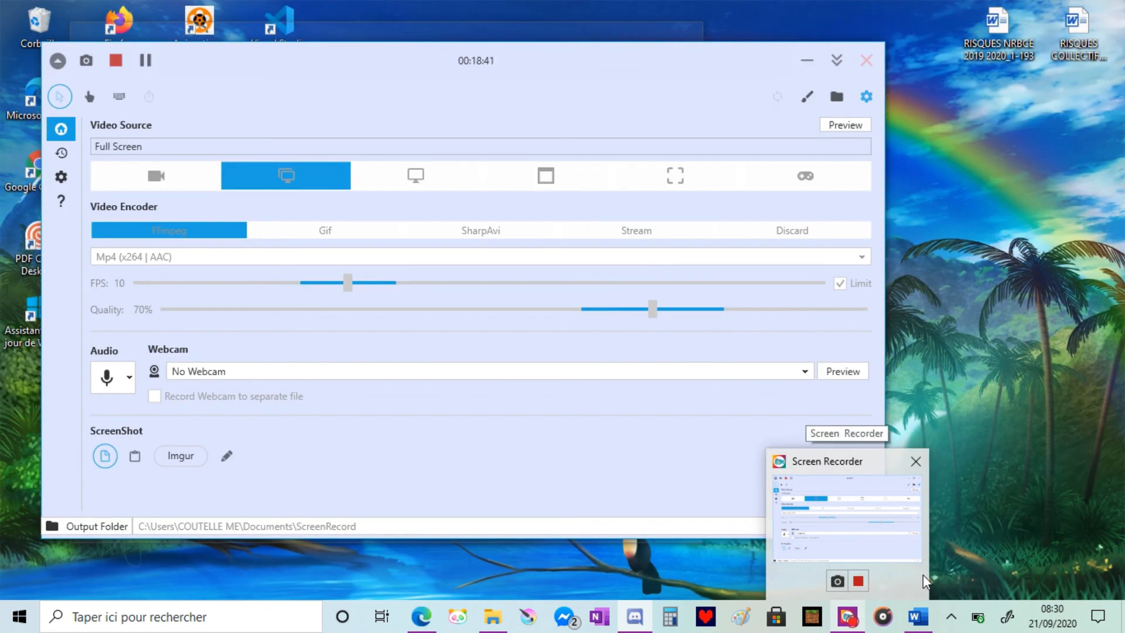